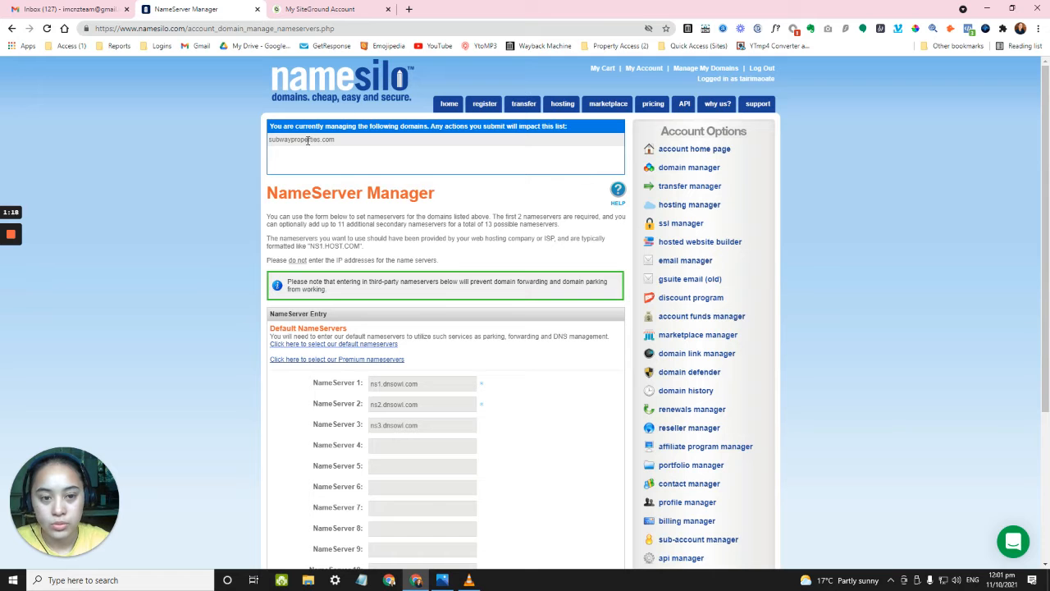
Zoom in to review NameSilo's three dnsowl nameservers, then bring up the SiteGround websites list.
key("ctrl+plus")
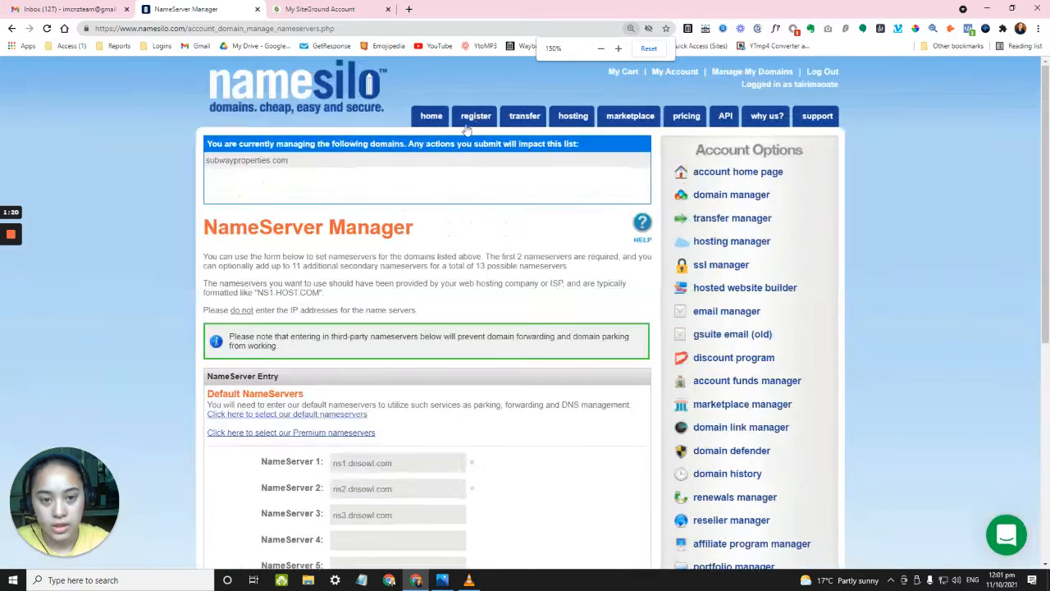
key("ctrl+plus")
scroll(175, 203, "down", 1)
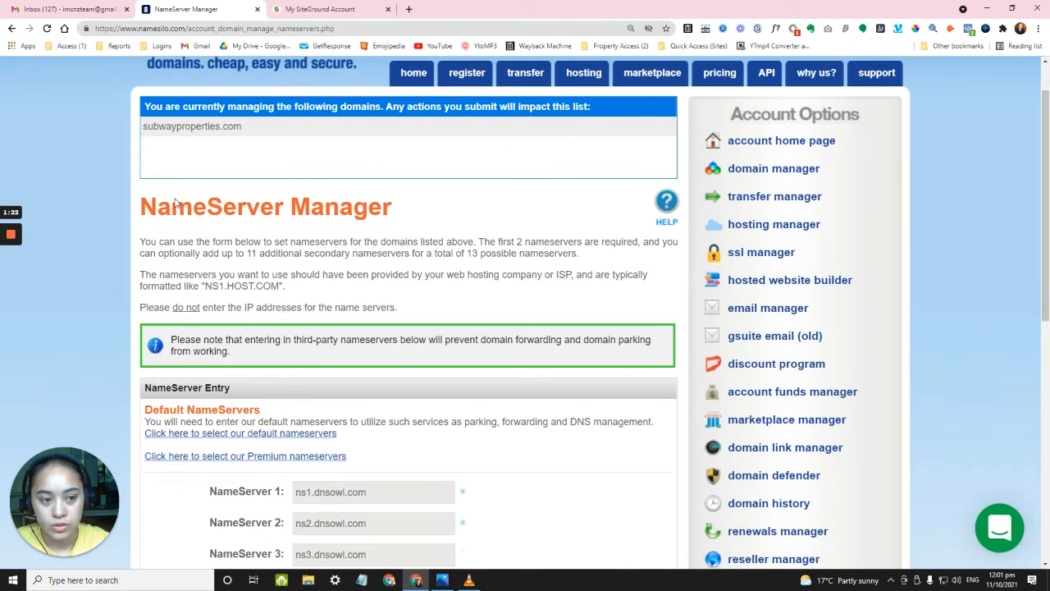
scroll(181, 209, "down", 3)
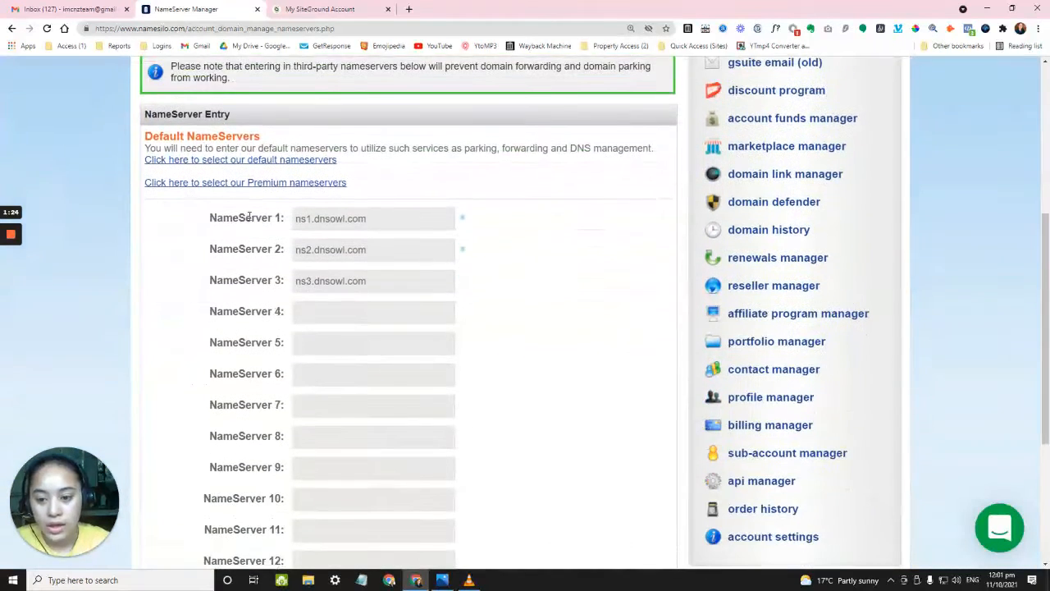
left_click_drag(221, 227, 389, 260)
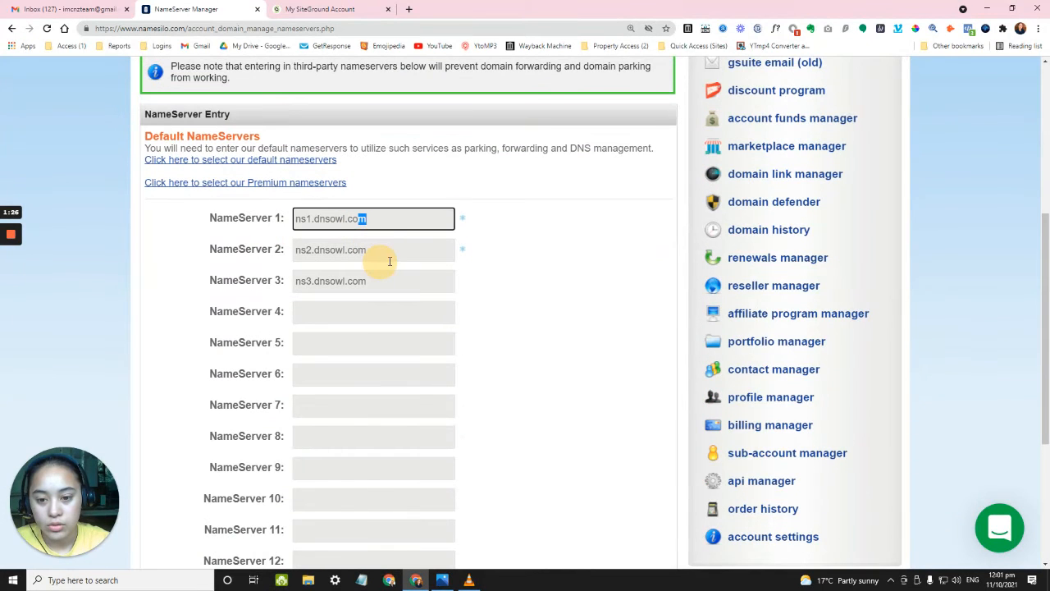
left_click(192, 226)
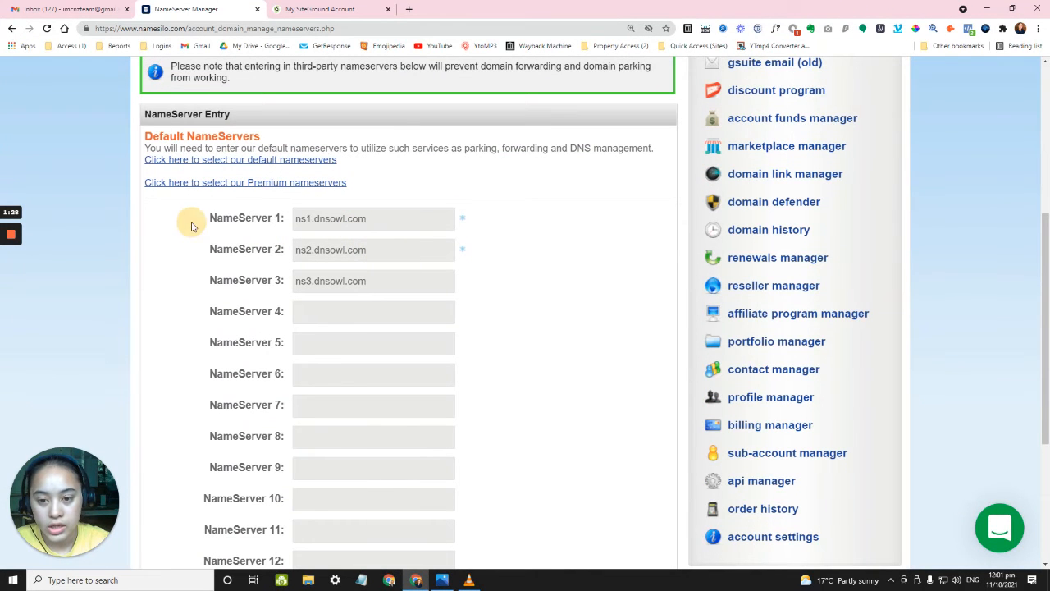
left_click(369, 9)
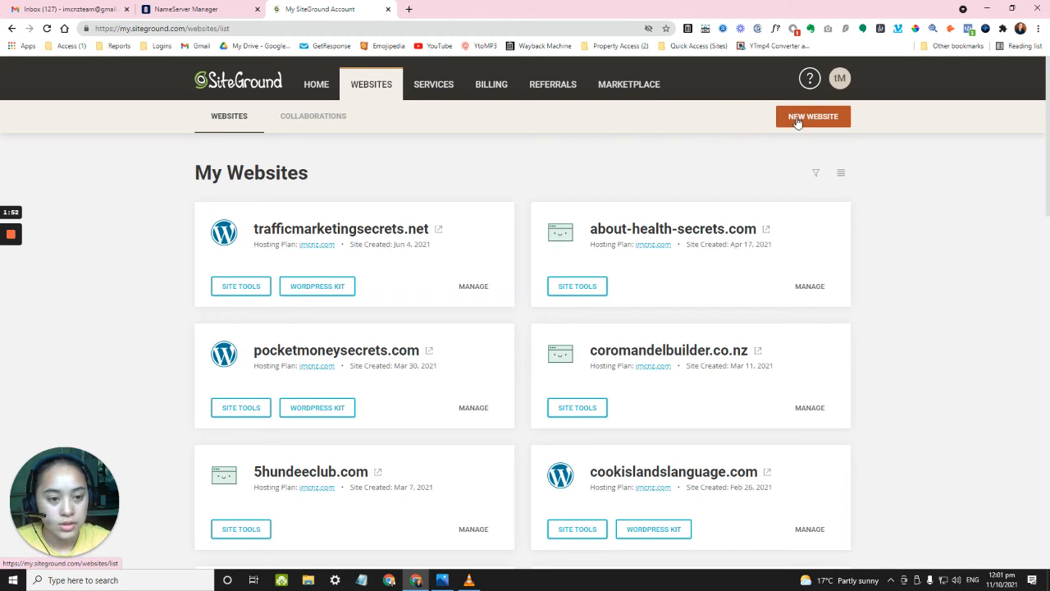
Begin adding a new website to the imcnz.com hosting plan.
left_click(796, 119)
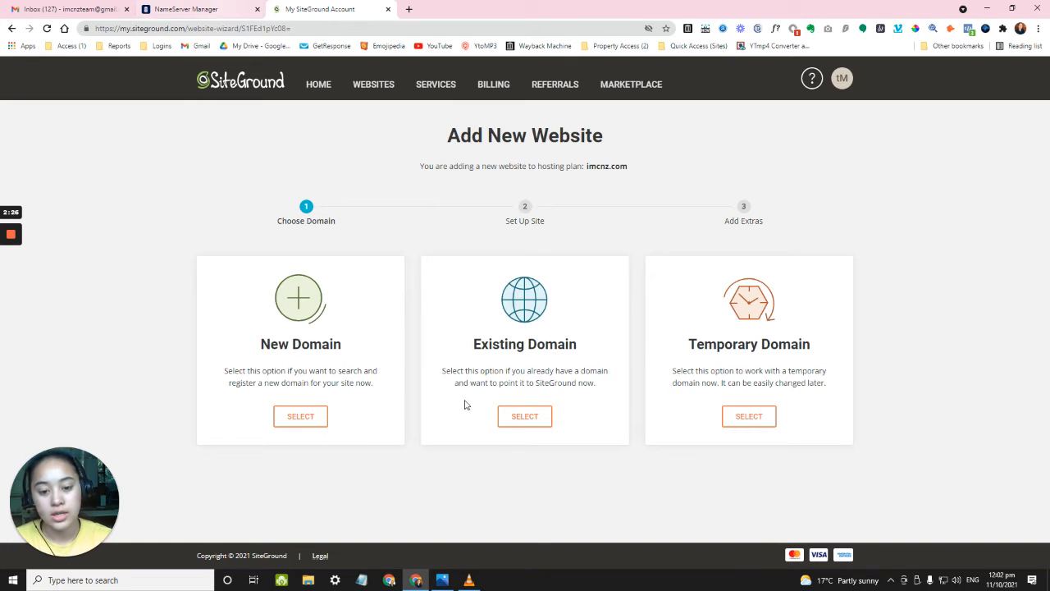
Choose Existing Domain and enter subwayproperties.com as the domain.
left_click(473, 341)
left_click_drag(473, 341, 589, 349)
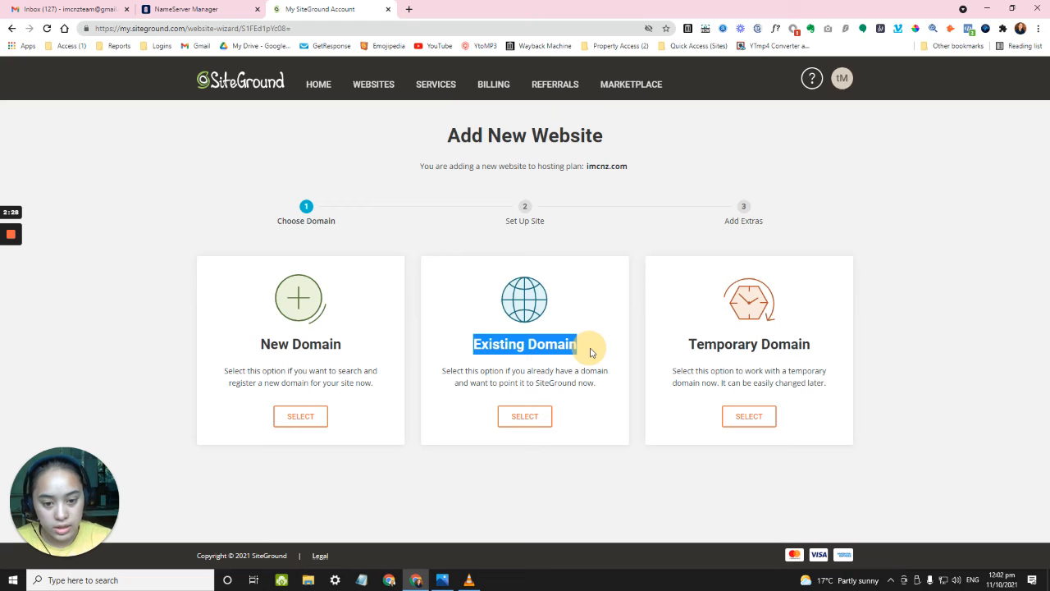
left_click(595, 346)
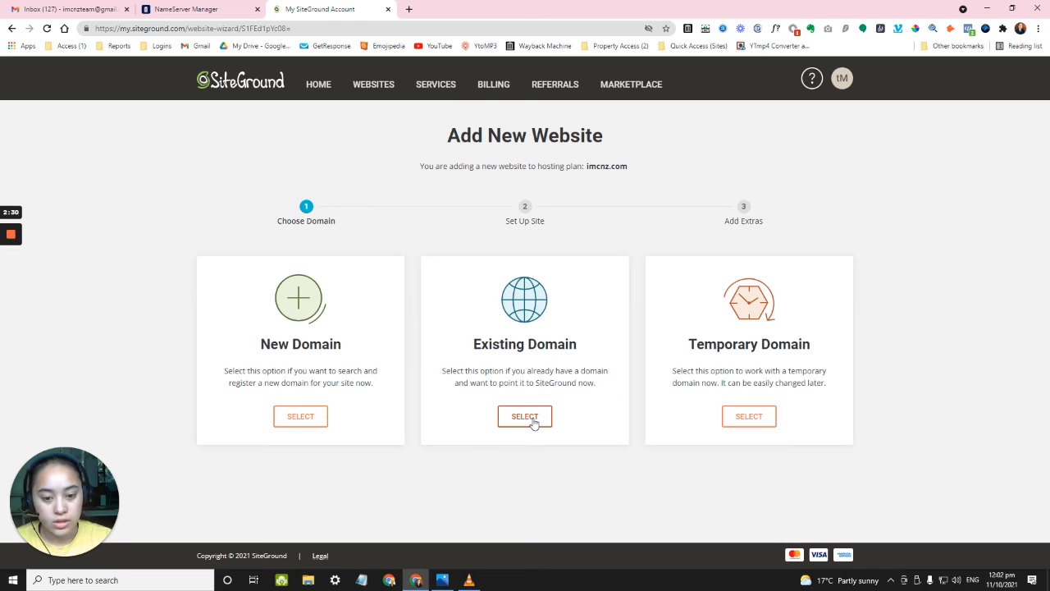
left_click(529, 417)
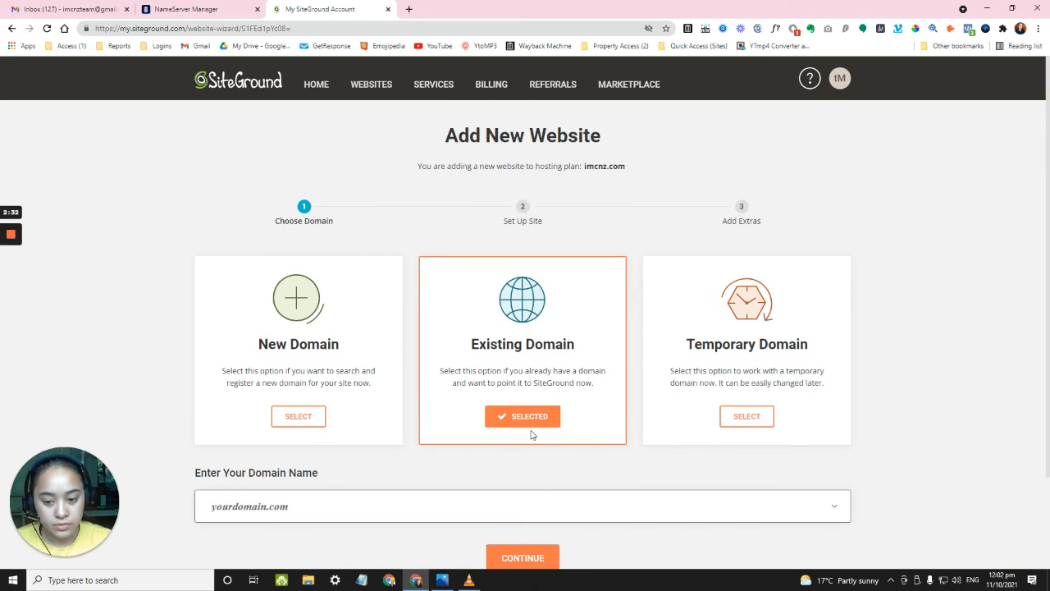
scroll(392, 399, "down", 2)
left_click(326, 400)
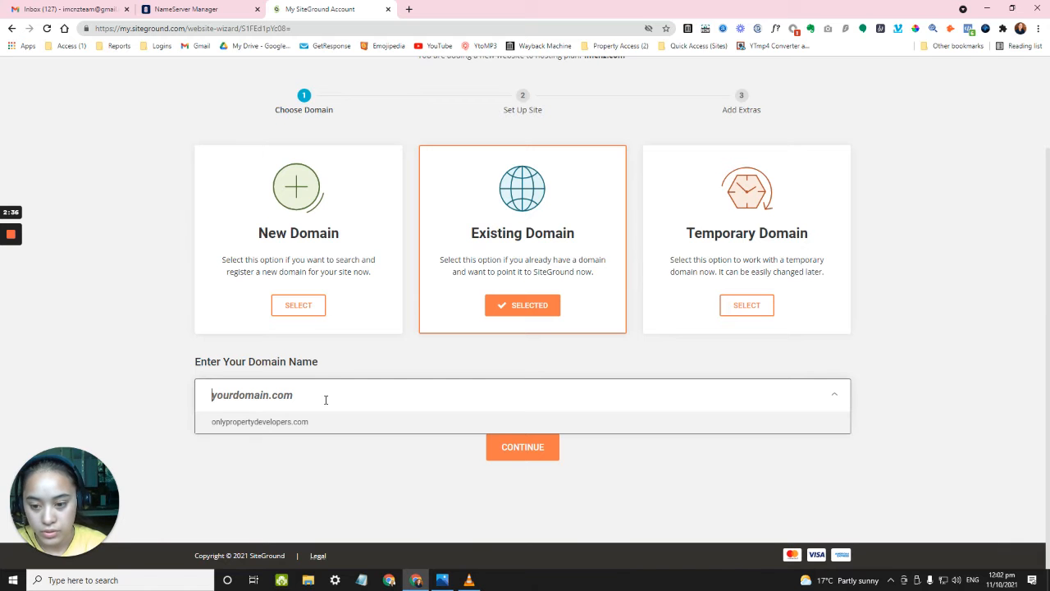
type("subwayprop")
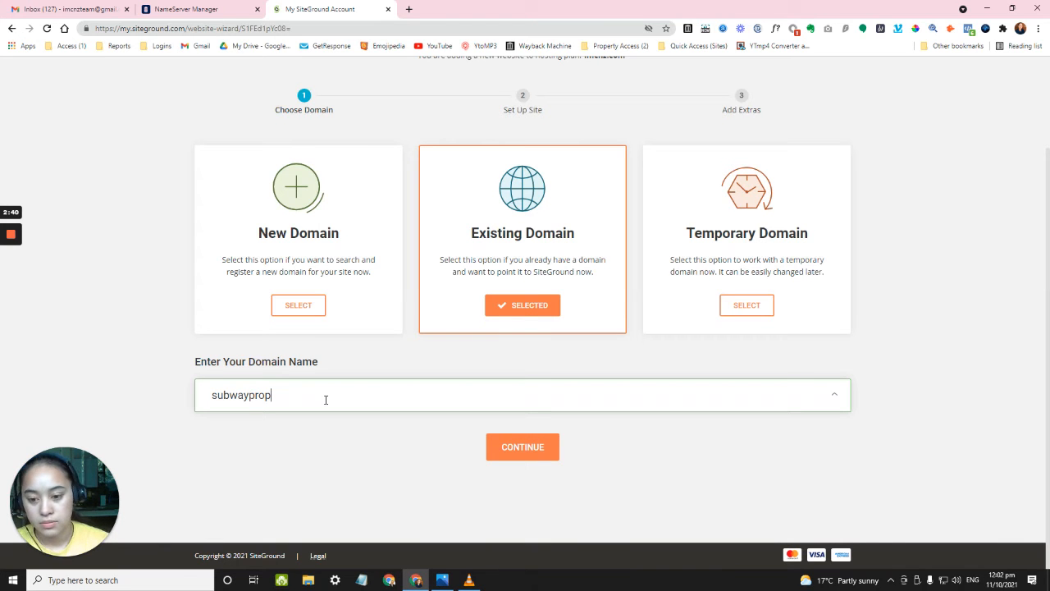
type("erties.com")
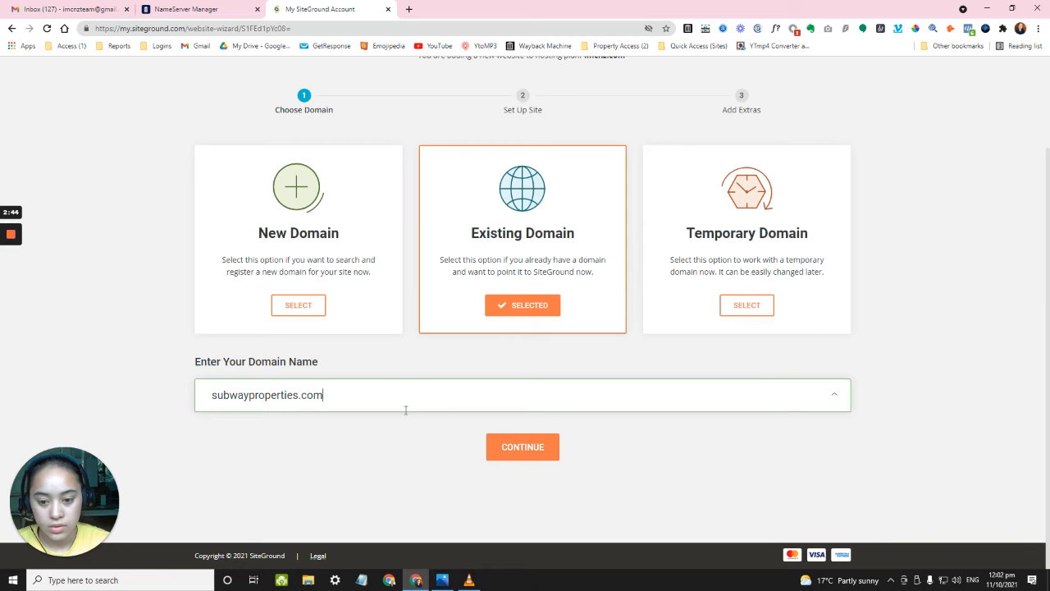
Verify the domain in NameSilo, then submit subwayproperties.com and accept the unregistered-domain warning.
left_click(187, 9)
scroll(197, 160, "up", 4)
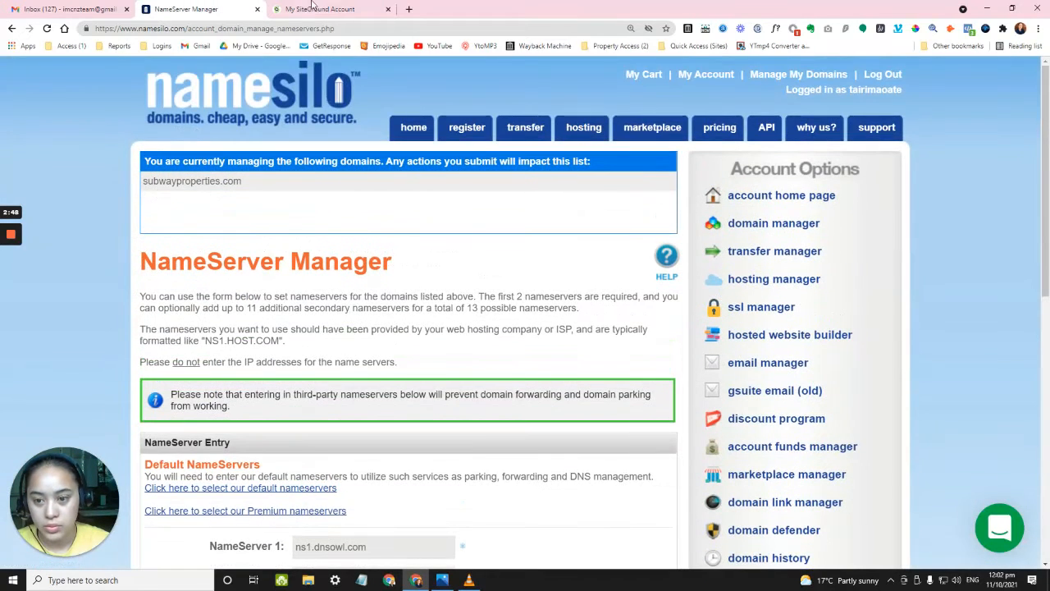
left_click(312, 9)
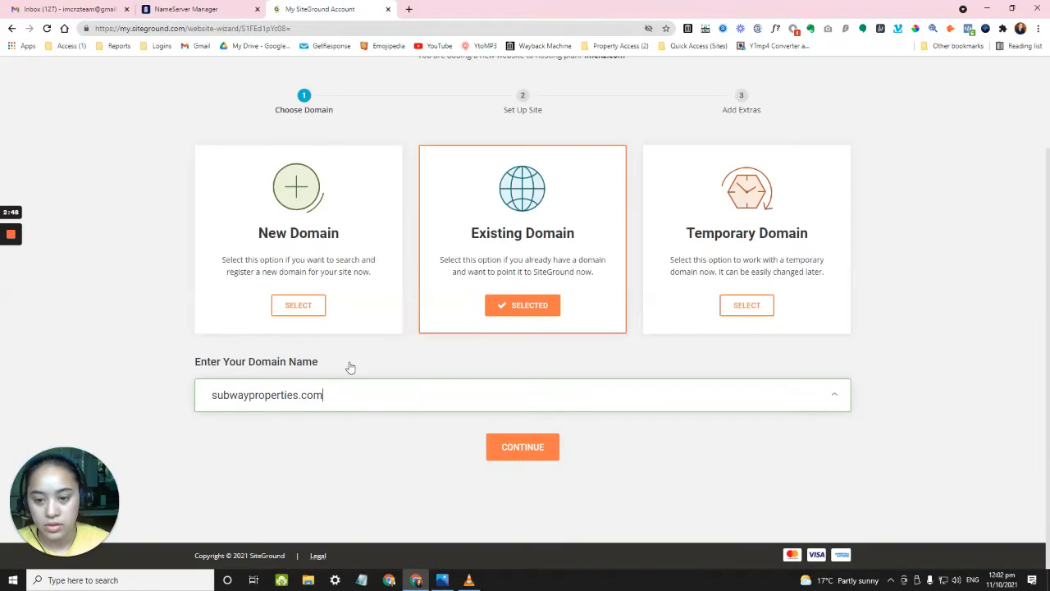
left_click(521, 454)
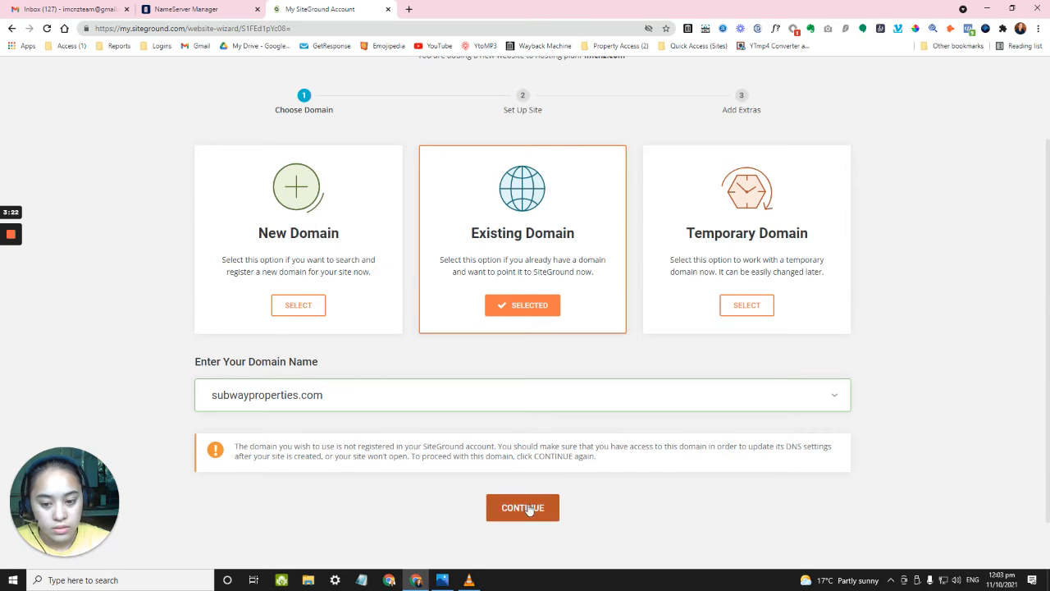
scroll(333, 451, "down", 1)
left_click(534, 456)
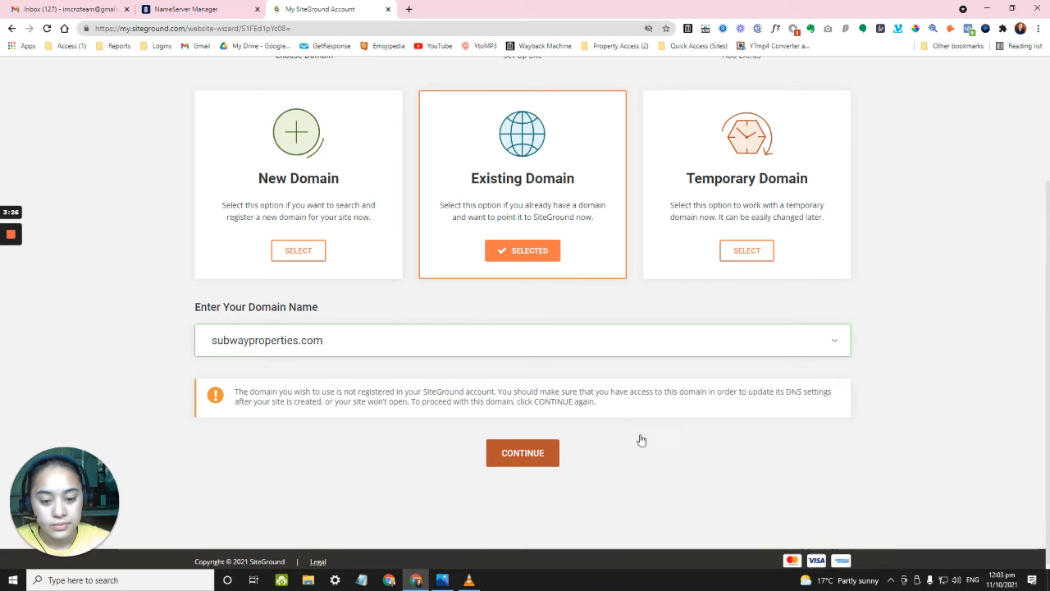
left_click(539, 443)
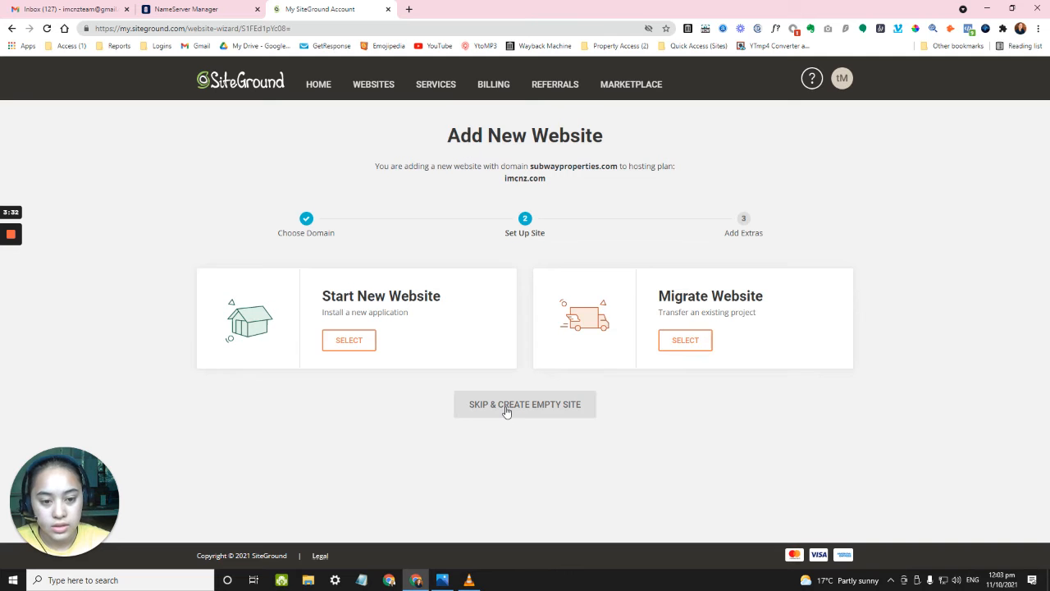
Skip the application install to create an empty site, and finish without extras.
left_click(506, 410)
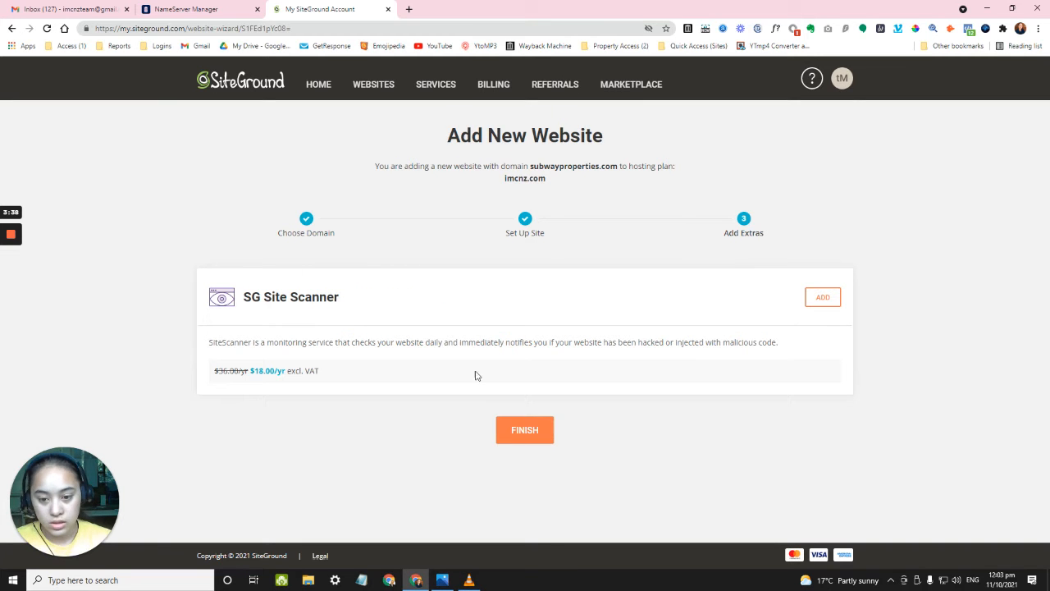
left_click(539, 432)
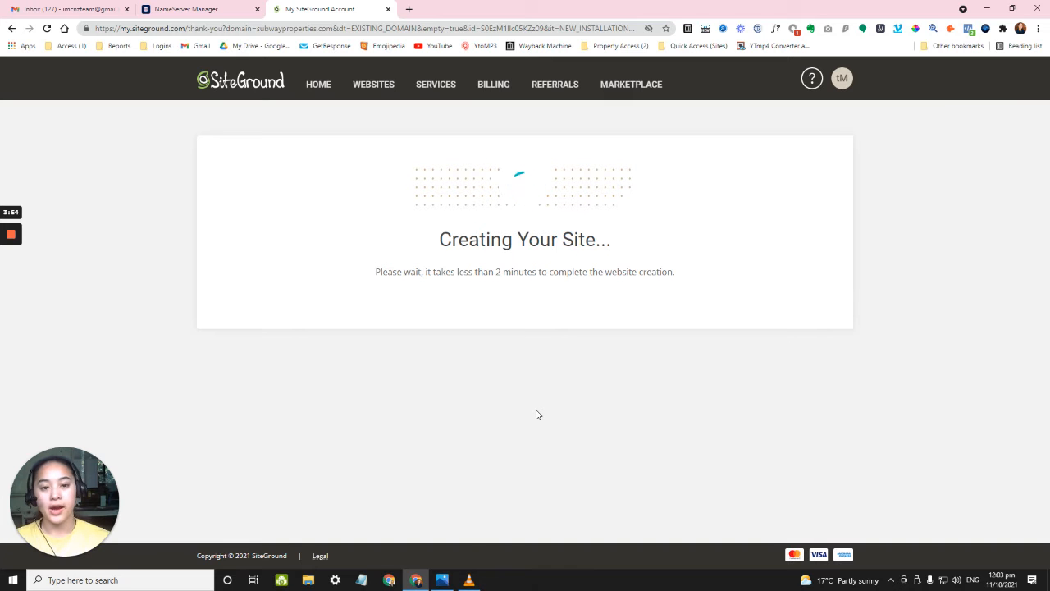
Replace NameSilo's first nameserver with NS1.SITEGROUND.NET copied from SiteGround.
left_click(234, 9)
scroll(379, 366, "down", 3)
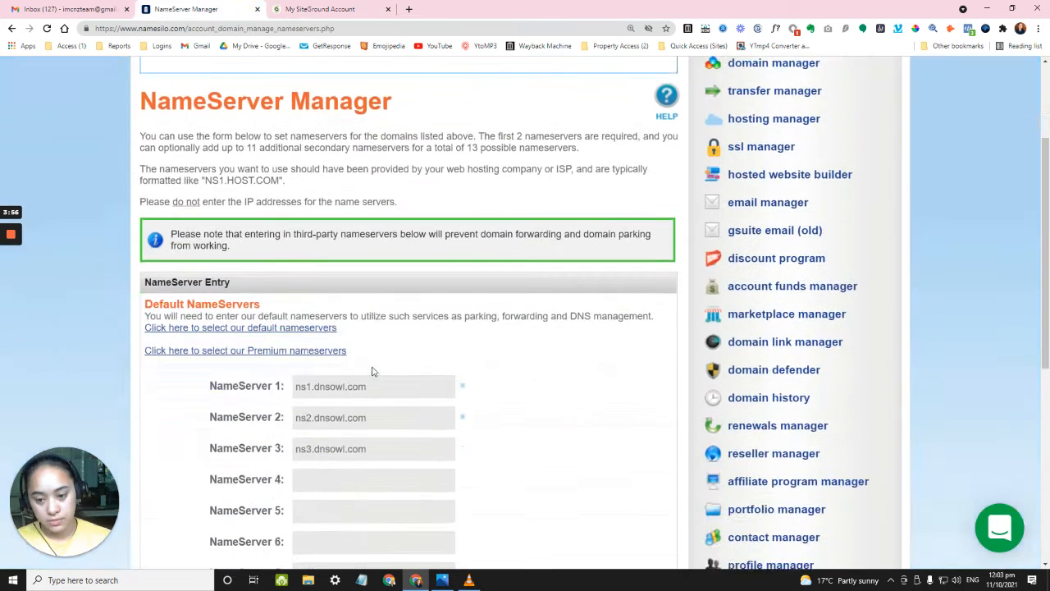
double_click(361, 328)
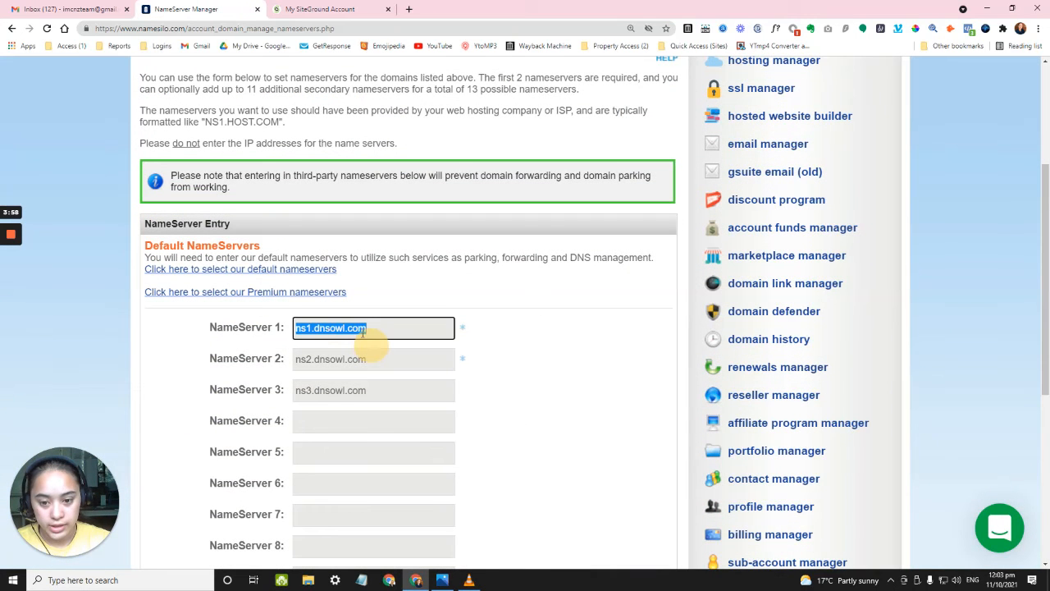
left_click(328, 9)
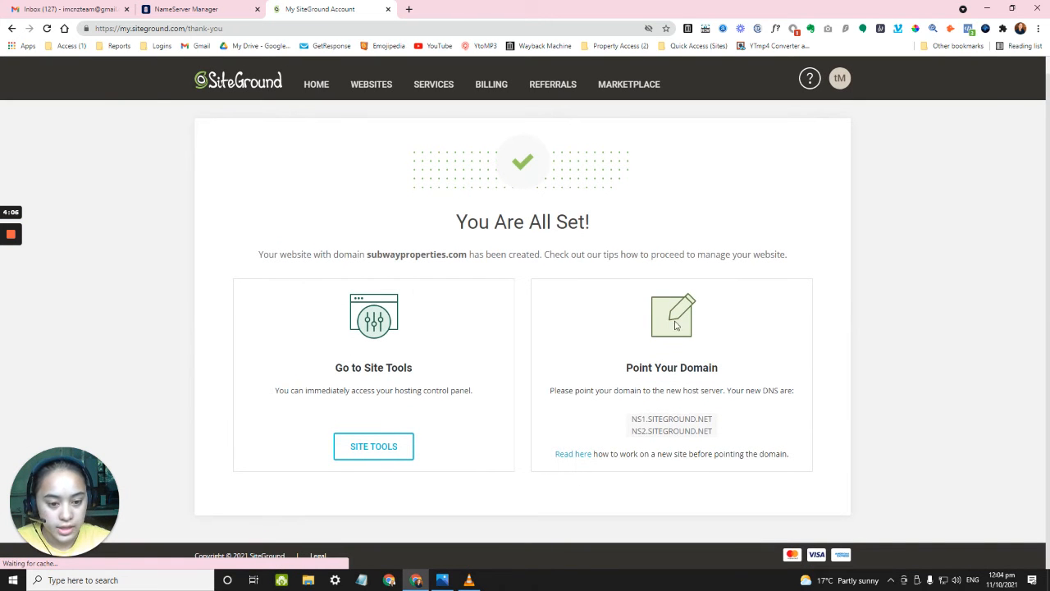
left_click(639, 422)
left_click_drag(642, 423, 713, 422)
right_click(711, 420)
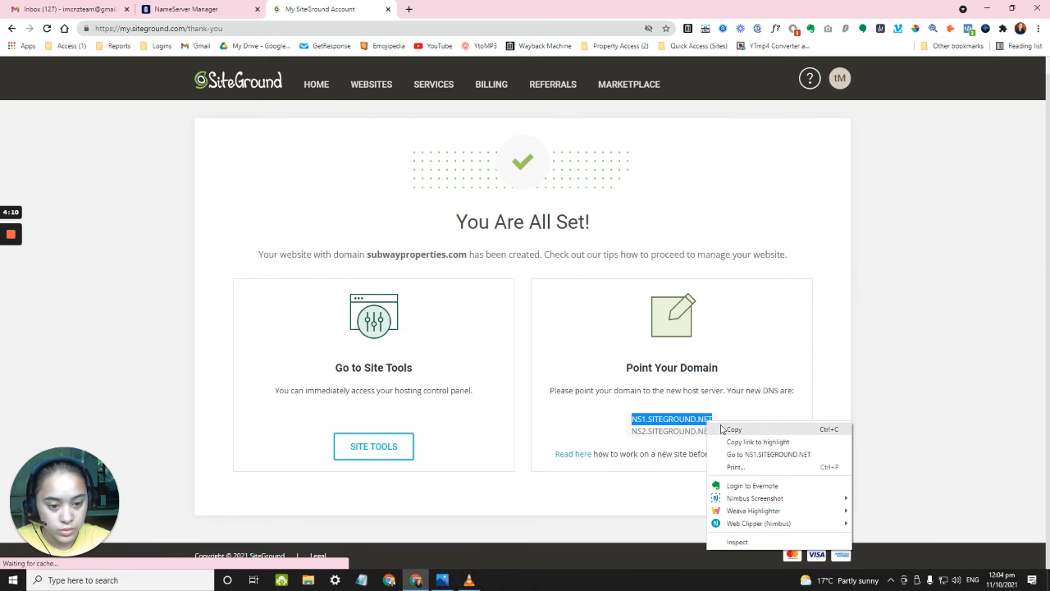
left_click(739, 430)
left_click(200, 9)
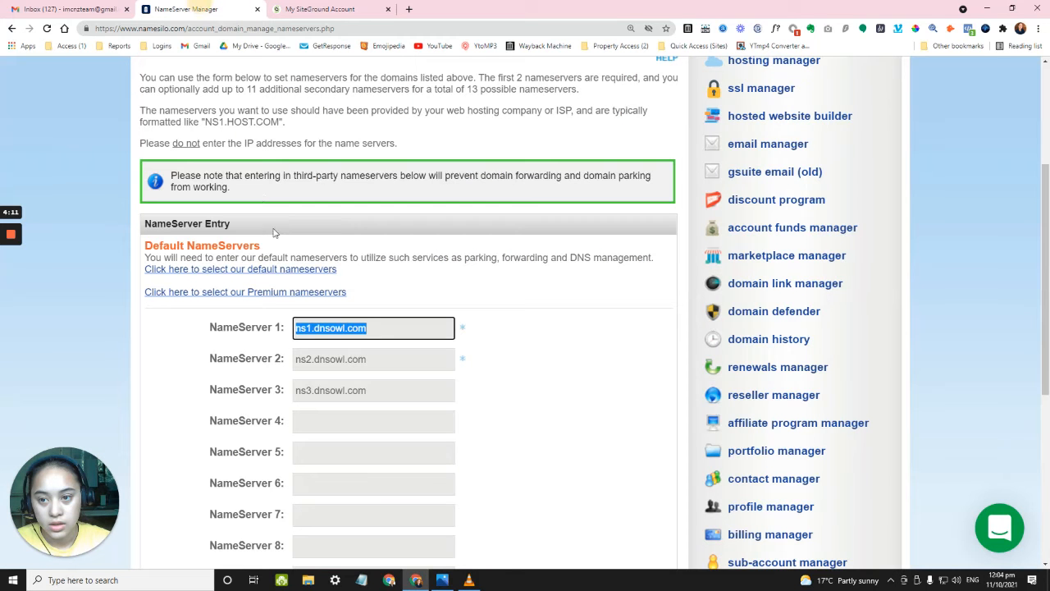
right_click(380, 328)
left_click(427, 381)
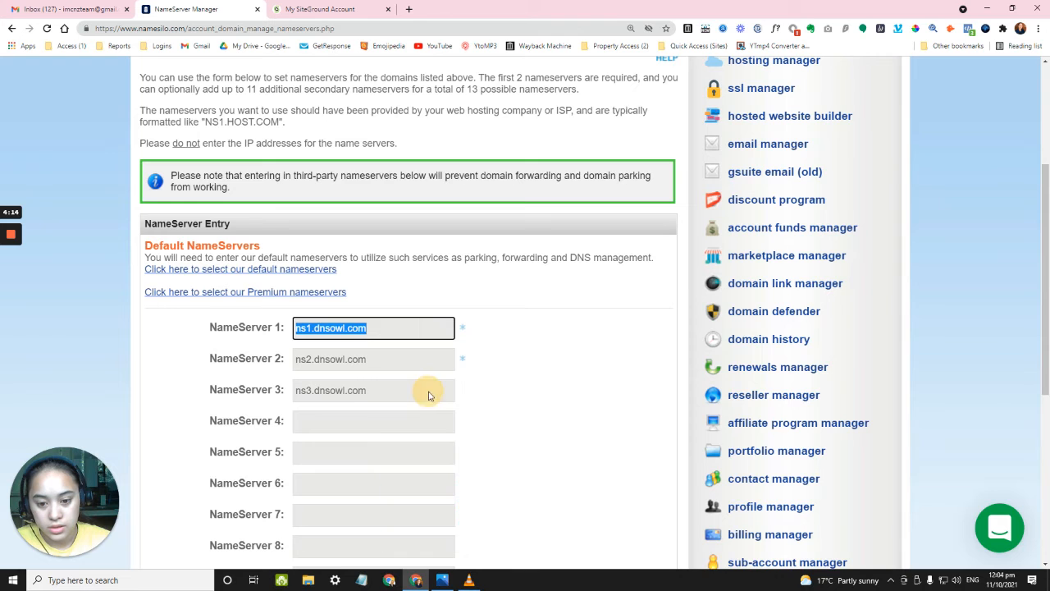
Replace the second nameserver ns2.dnsowl.com with NS2.SITEGROUND.NET.
left_click(358, 10)
mouse_move(630, 430)
left_mouse_down()
mouse_move(694, 449)
mouse_move(716, 433)
left_mouse_up()
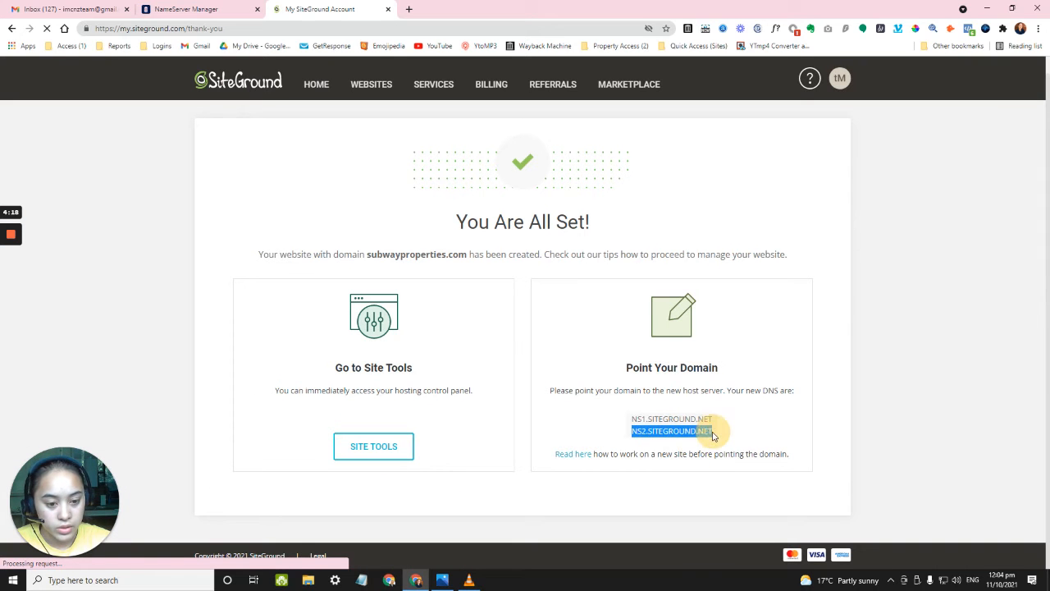
right_click(726, 433)
left_click(736, 436)
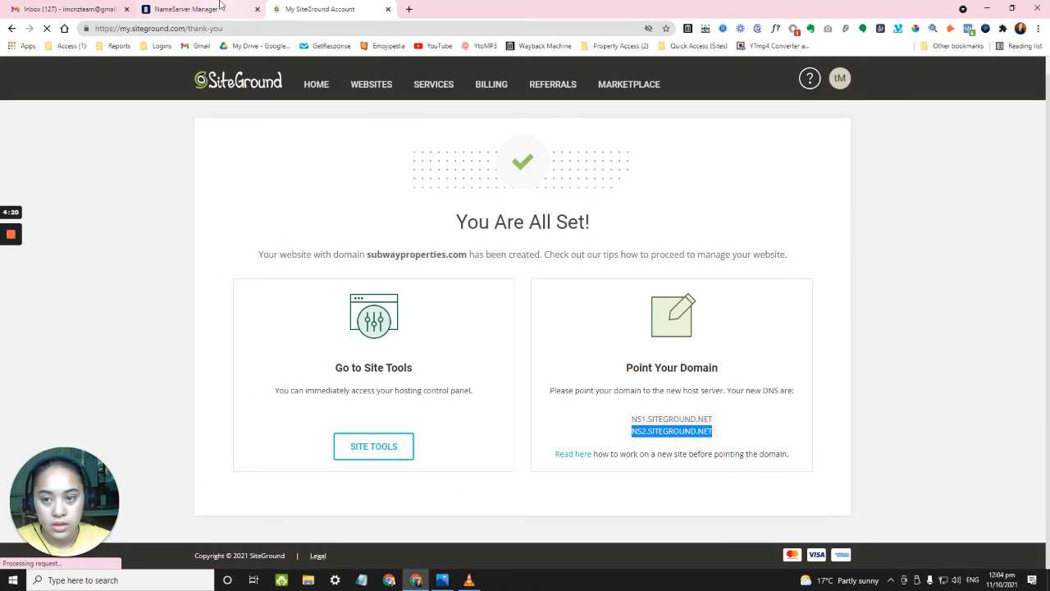
left_click(186, 9)
triple_click(320, 358)
right_click(320, 359)
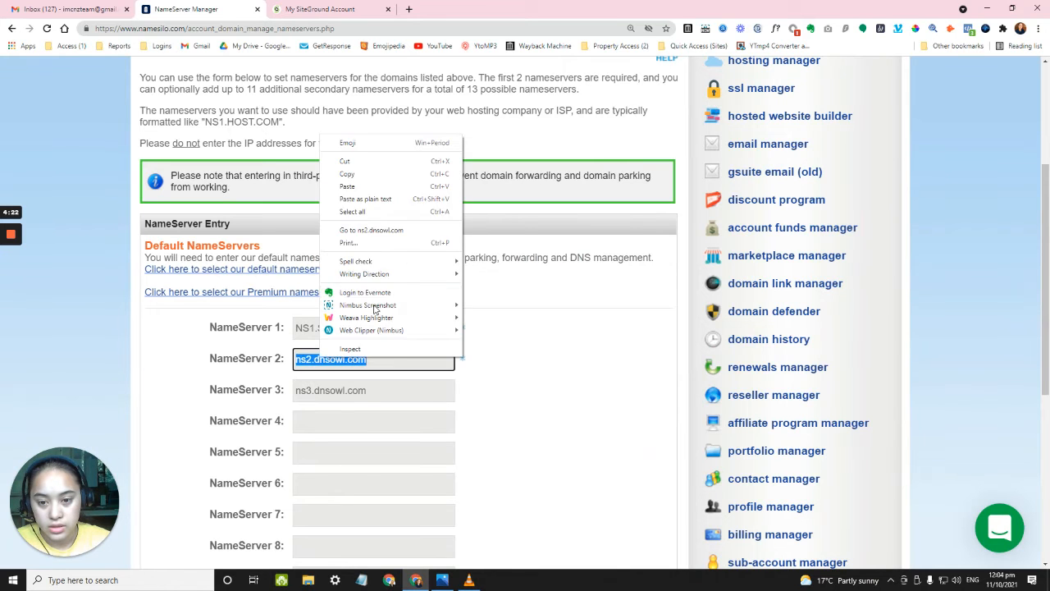
left_click(361, 188)
Clear the third nameserver and submit the nameserver change.
triple_click(370, 390)
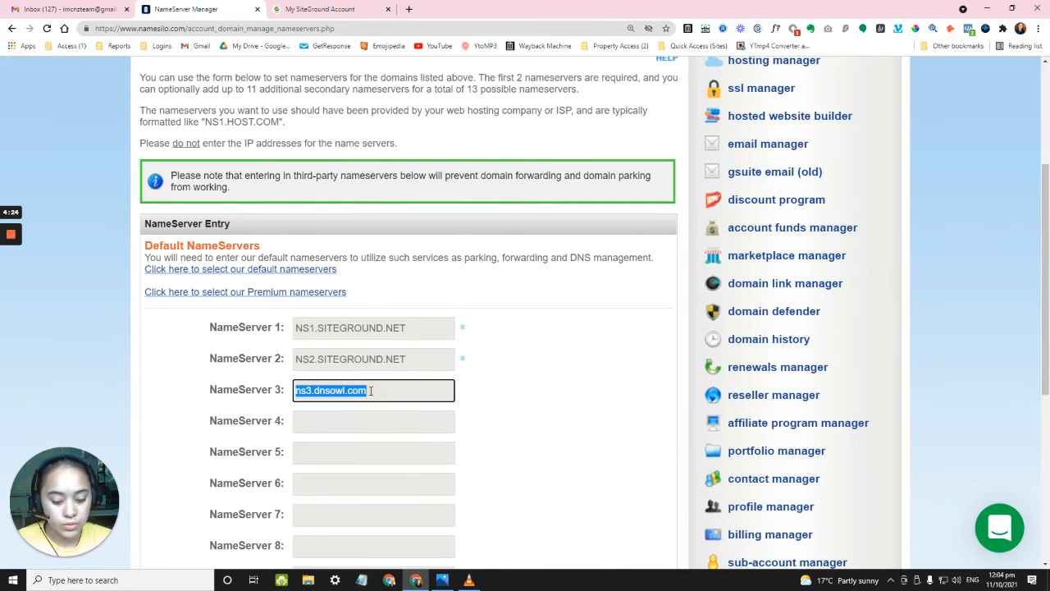
key("BackSpace")
scroll(543, 399, "down", 5)
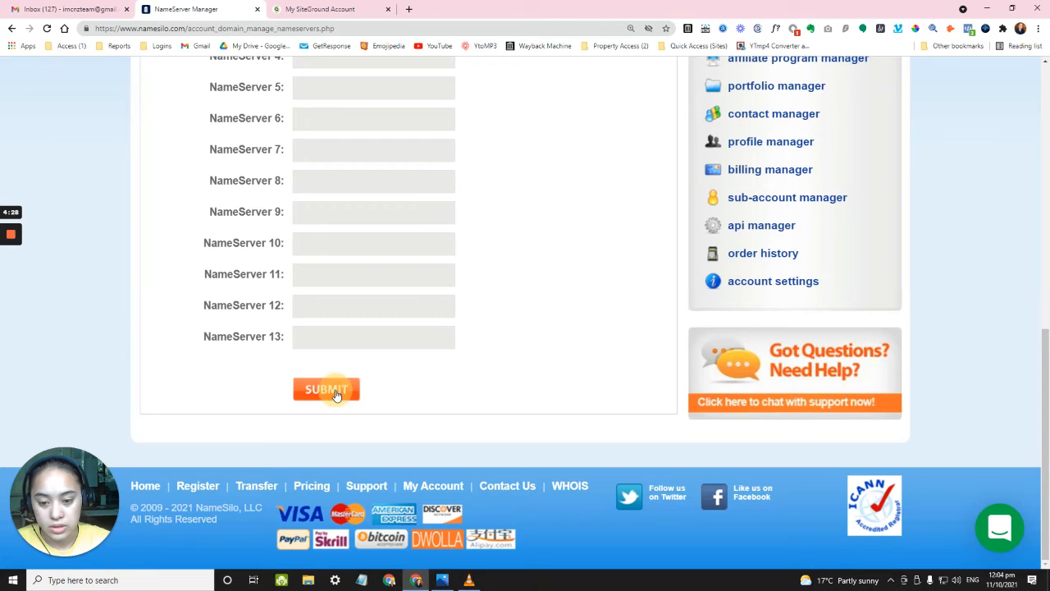
left_click(335, 394)
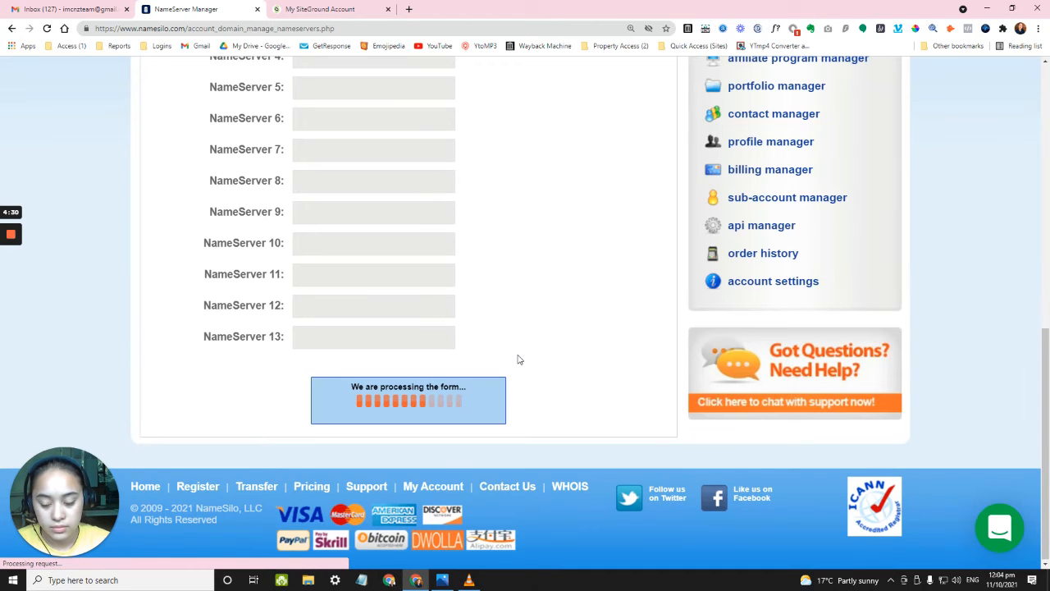
scroll(525, 369, "up", 2)
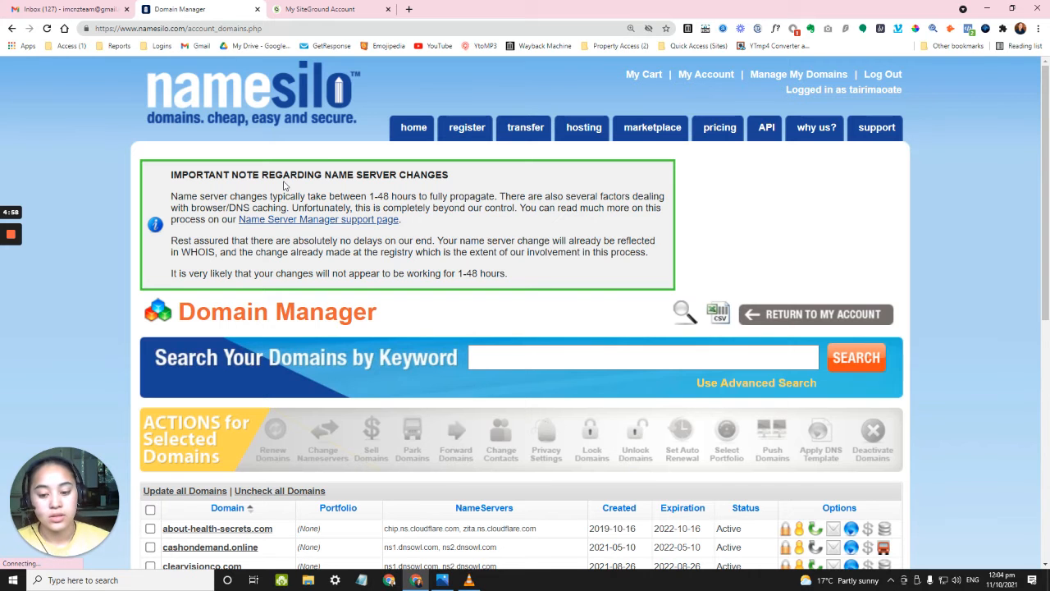
Go to the SiteGround tab and open Site Tools for subwayproperties.com.
left_click(332, 10)
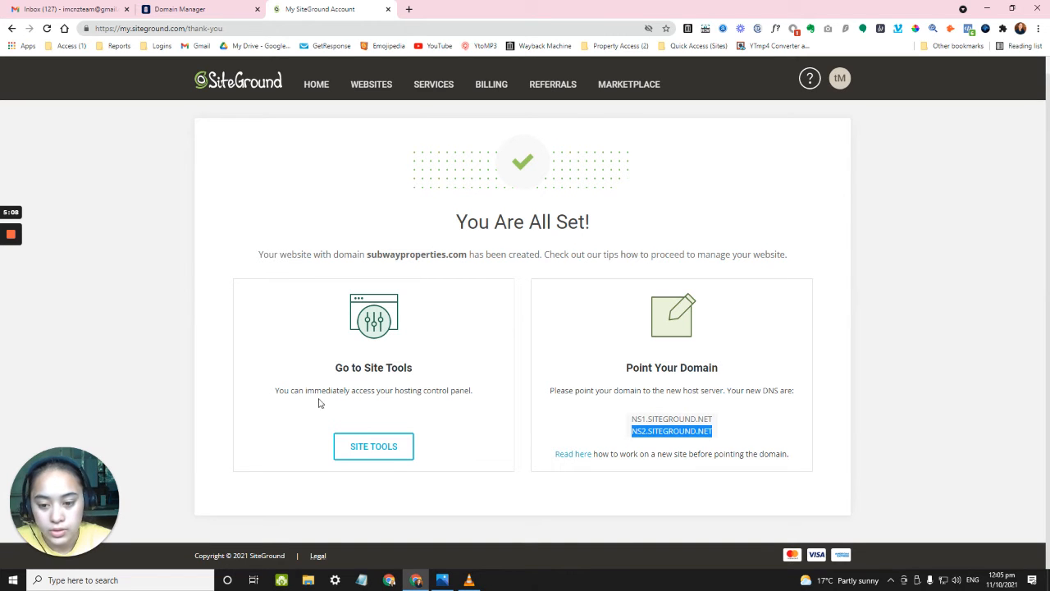
left_click(575, 426)
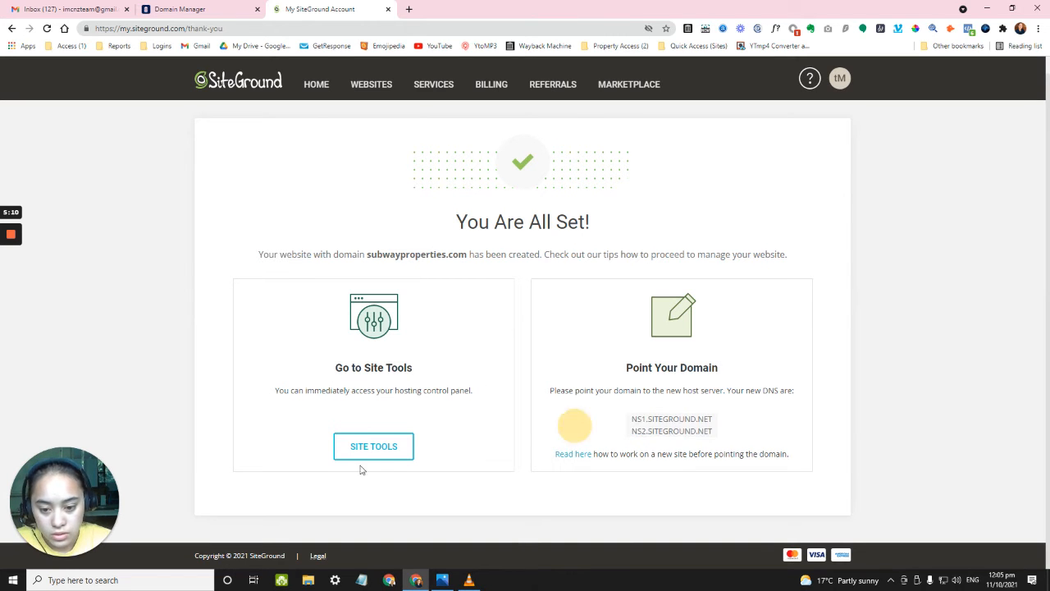
left_click(359, 450)
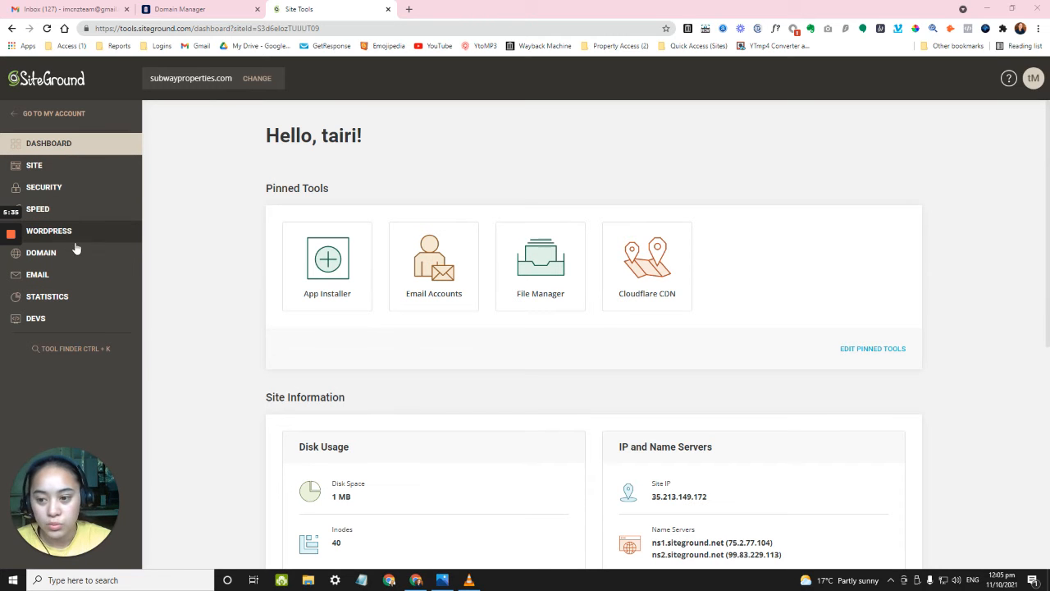
Under Email > Accounts, enter the new mailbox name and paste its password.
left_click(40, 275)
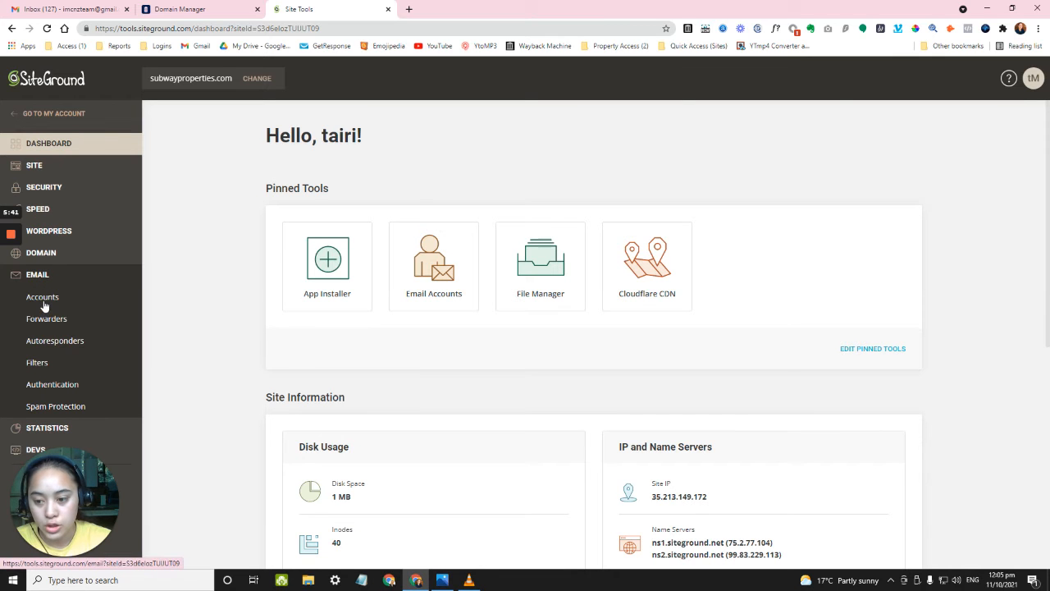
left_click(45, 302)
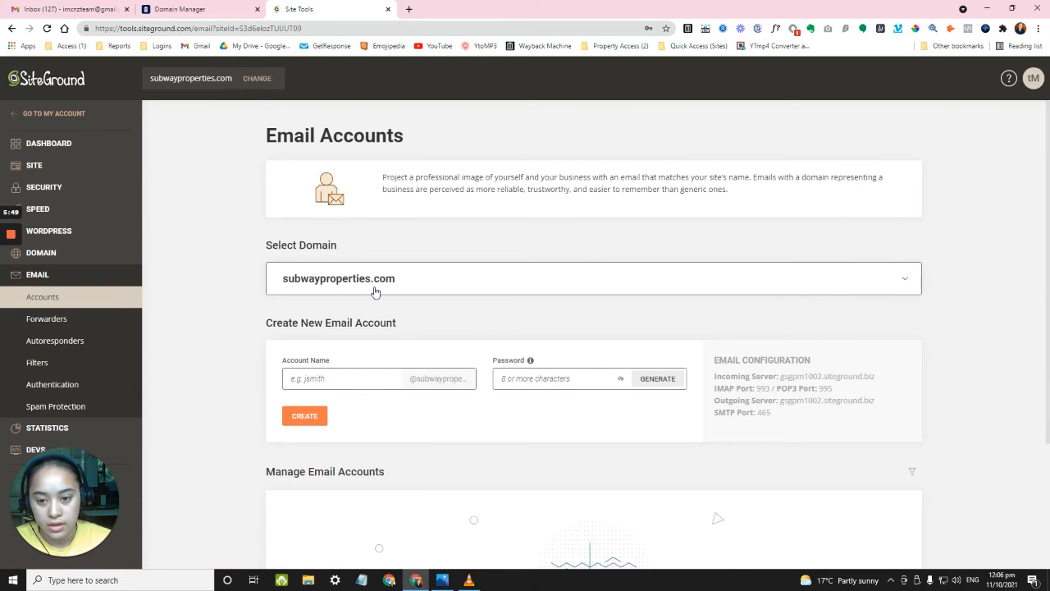
scroll(348, 292, "down", 2)
left_click(353, 268)
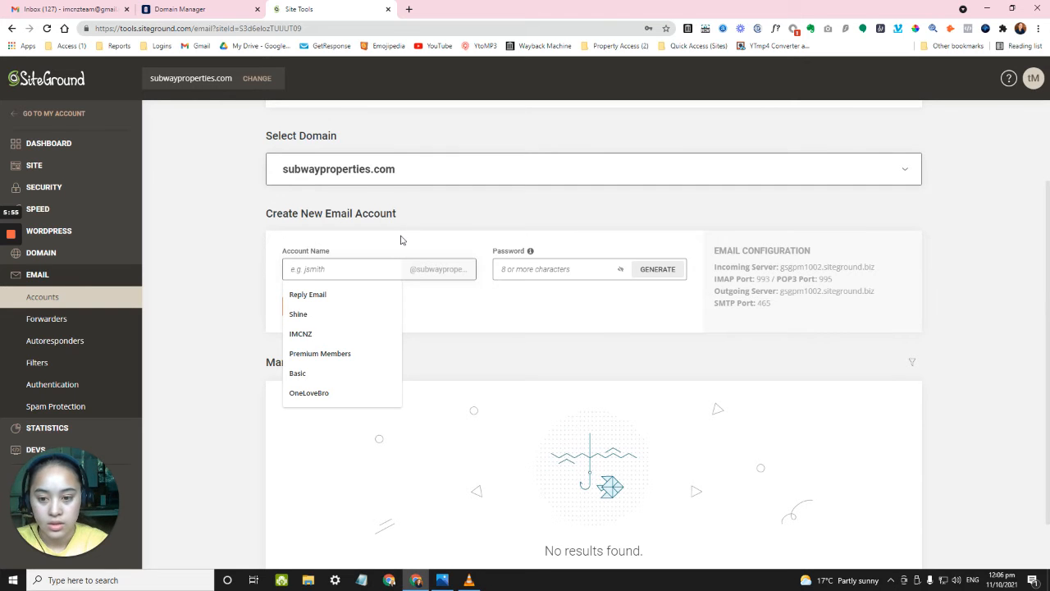
left_click(396, 232)
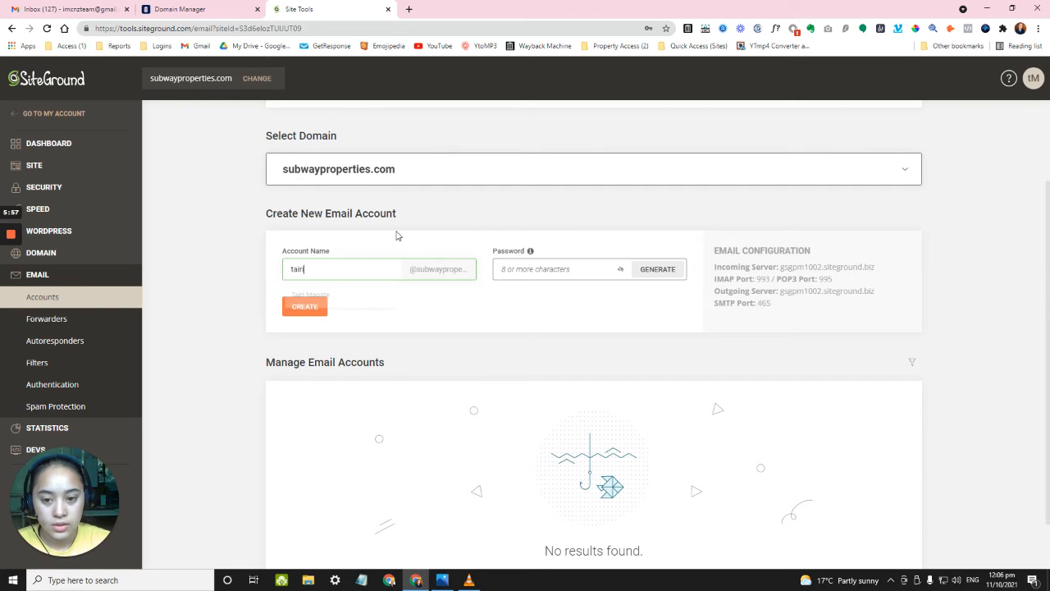
left_click(548, 270)
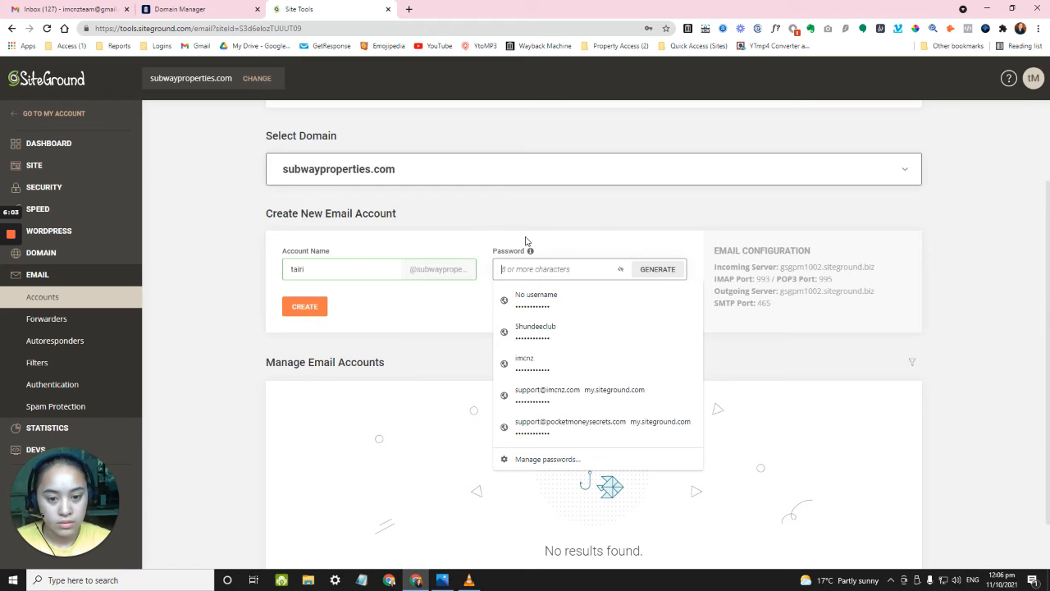
key("ctrl+v")
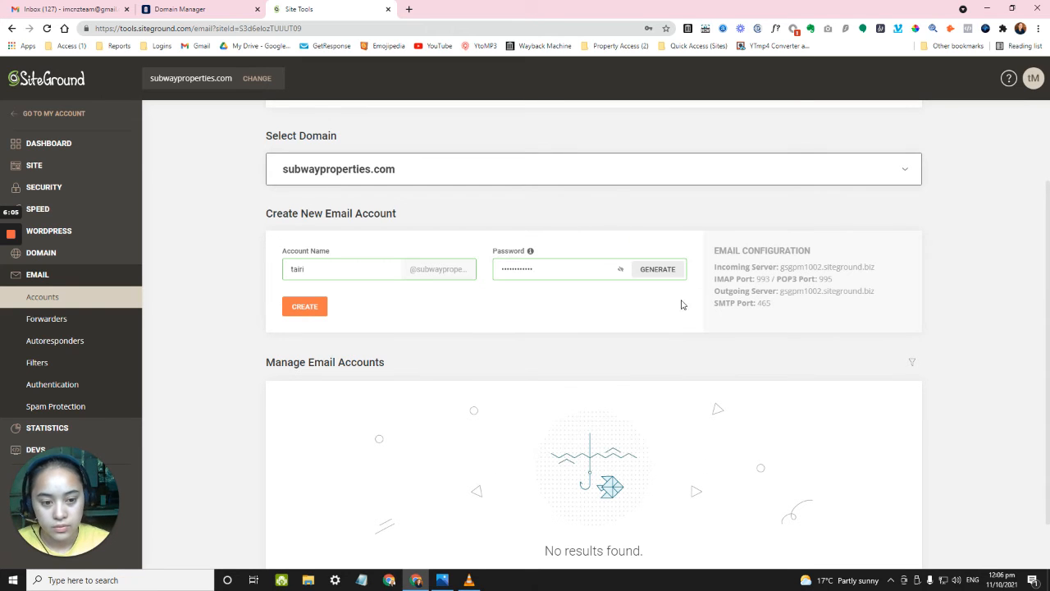
Review the Email Configuration mail server and port details.
scroll(341, 288, "up", 1)
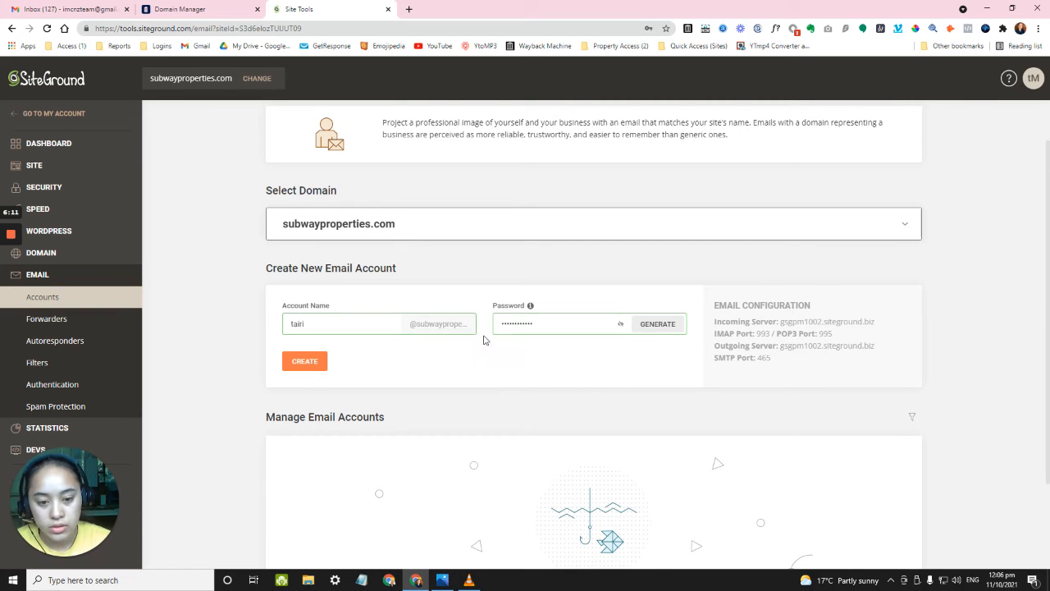
key("ctrl+plus")
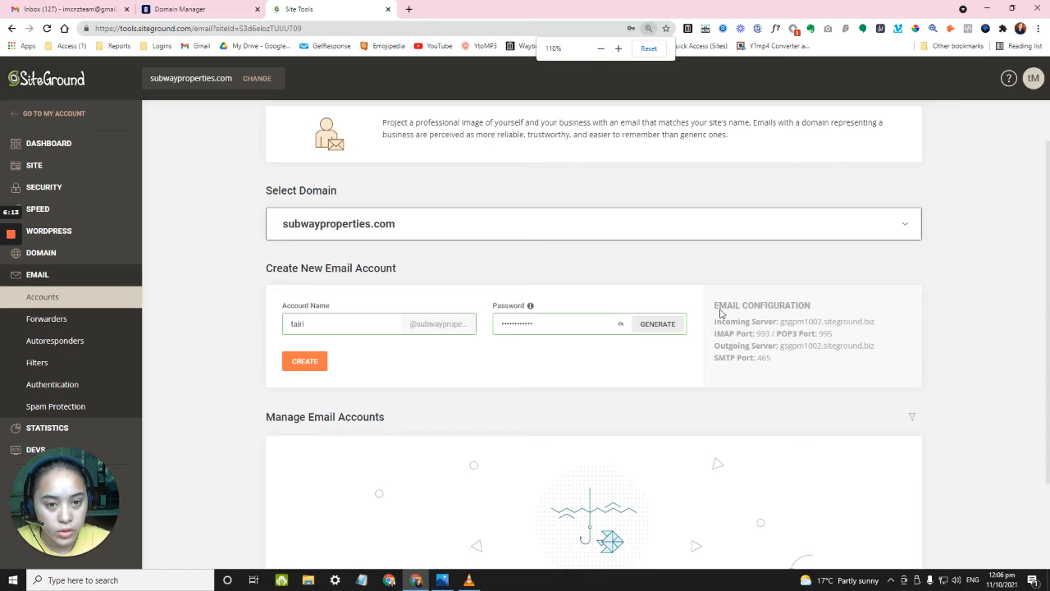
mouse_move(734, 330)
left_mouse_down()
mouse_move(832, 374)
mouse_move(841, 394)
left_mouse_up()
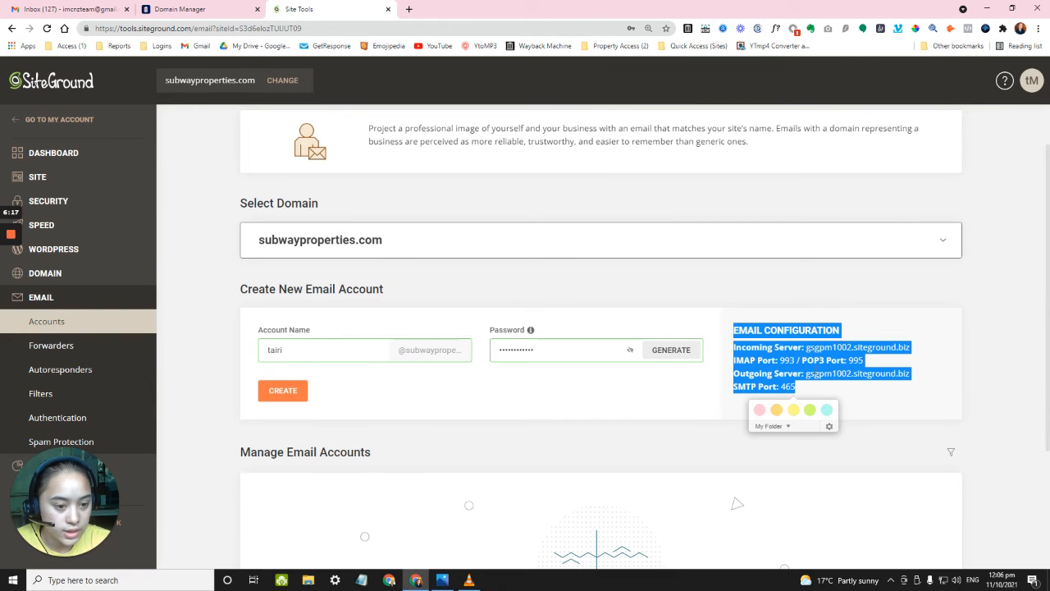
left_click(818, 379)
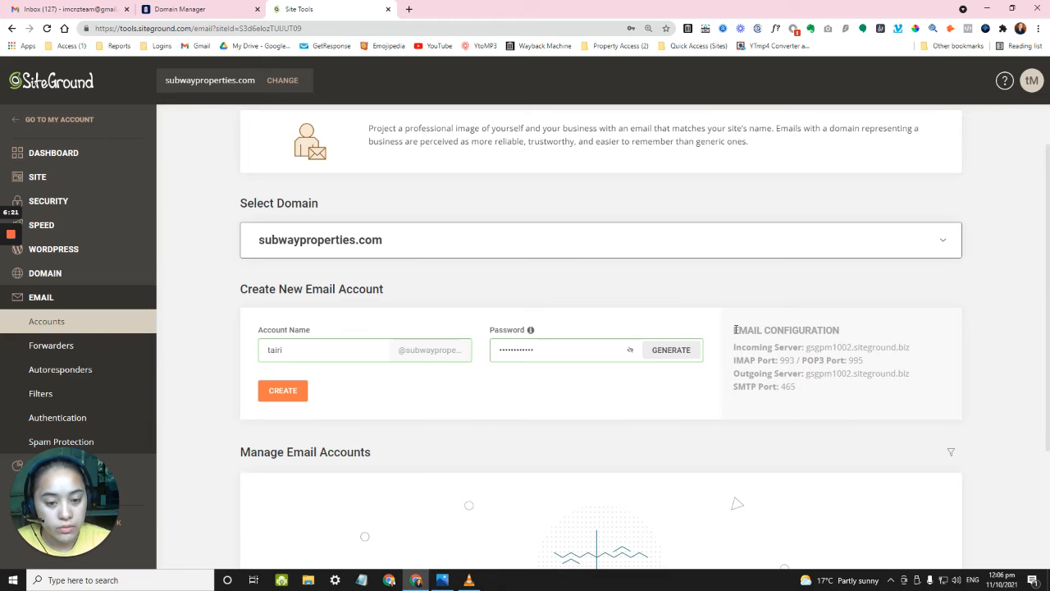
scroll(597, 405, "down", 2)
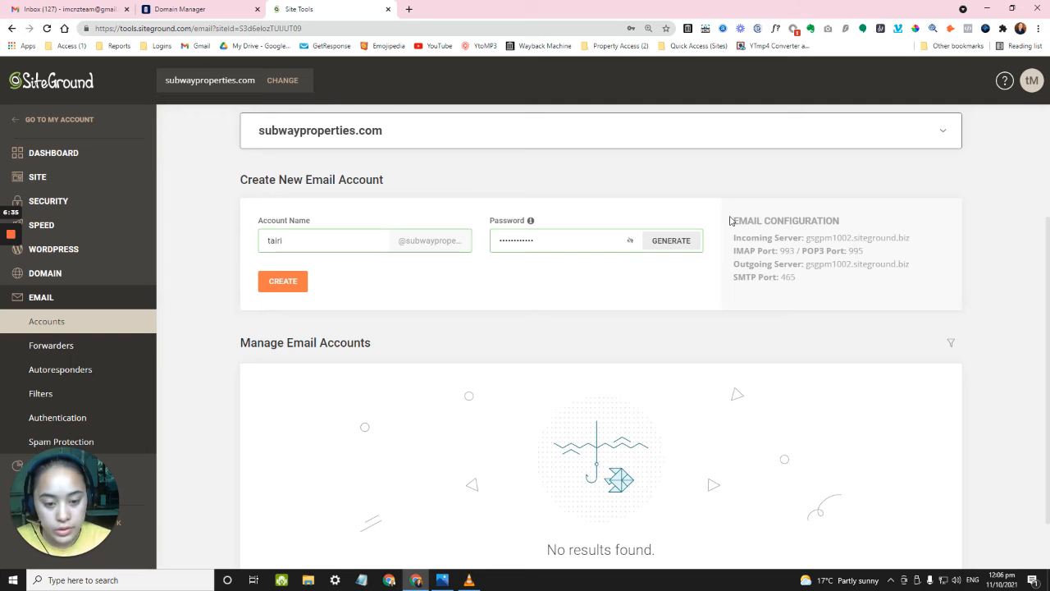
scroll(537, 232, "up", 4)
scroll(779, 279, "down", 3)
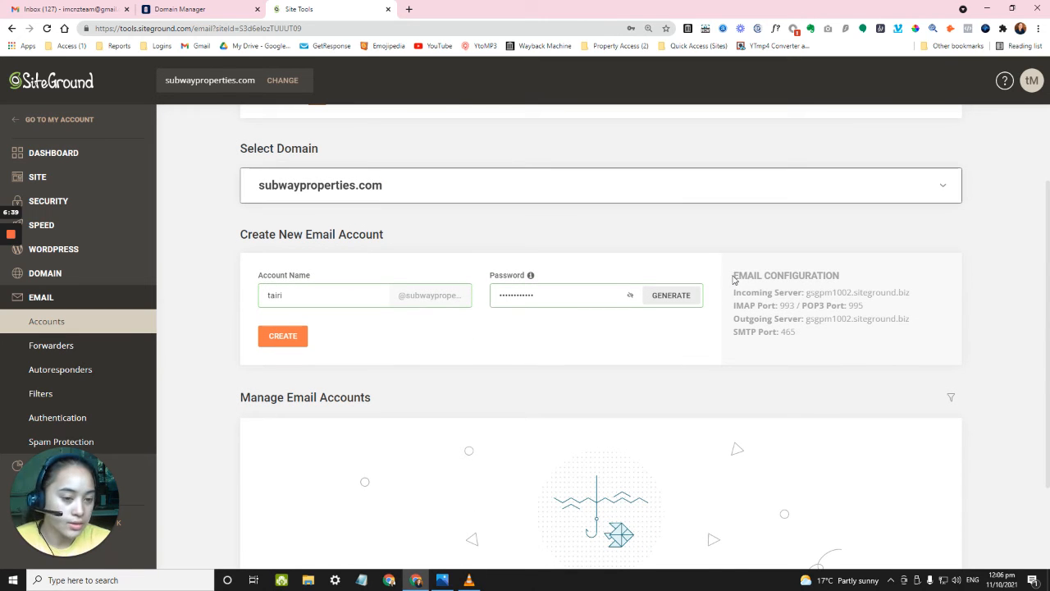
left_click_drag(734, 291, 807, 333)
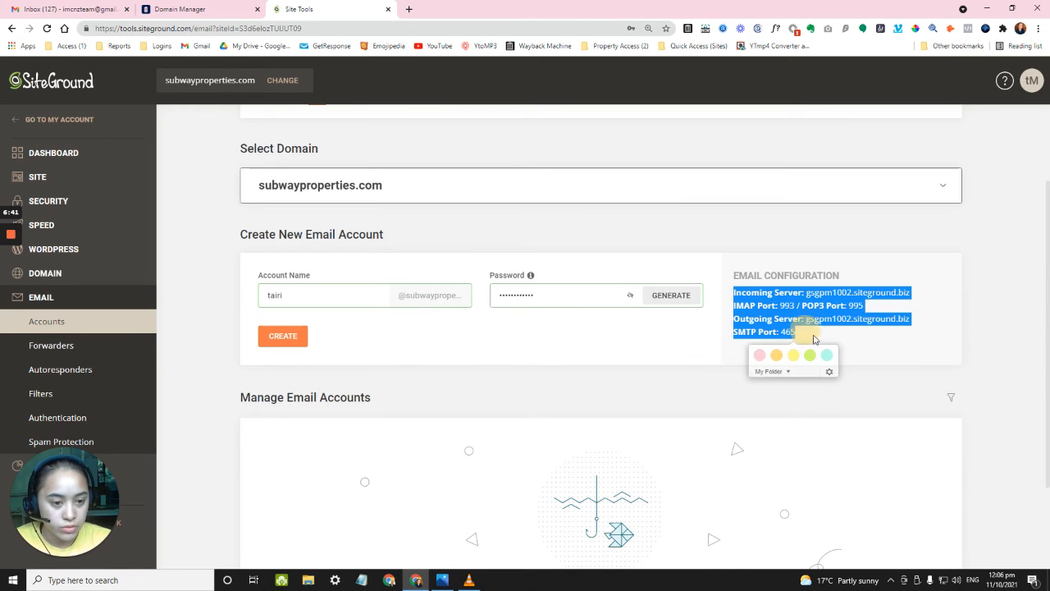
left_click(835, 338)
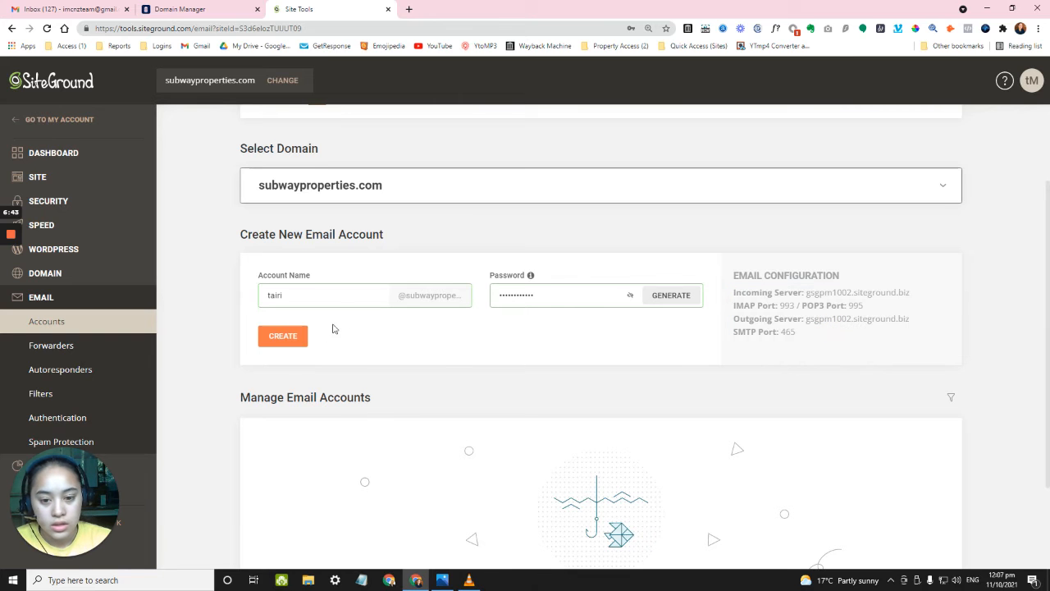
Create the new subwayproperties.com email account.
left_click(280, 340)
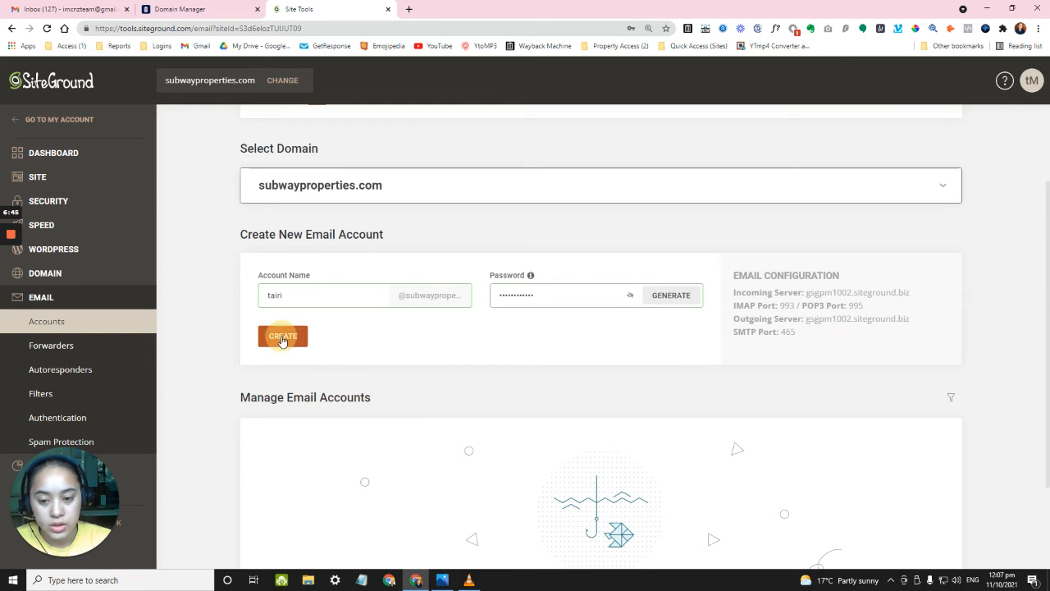
scroll(459, 334, "down", 2)
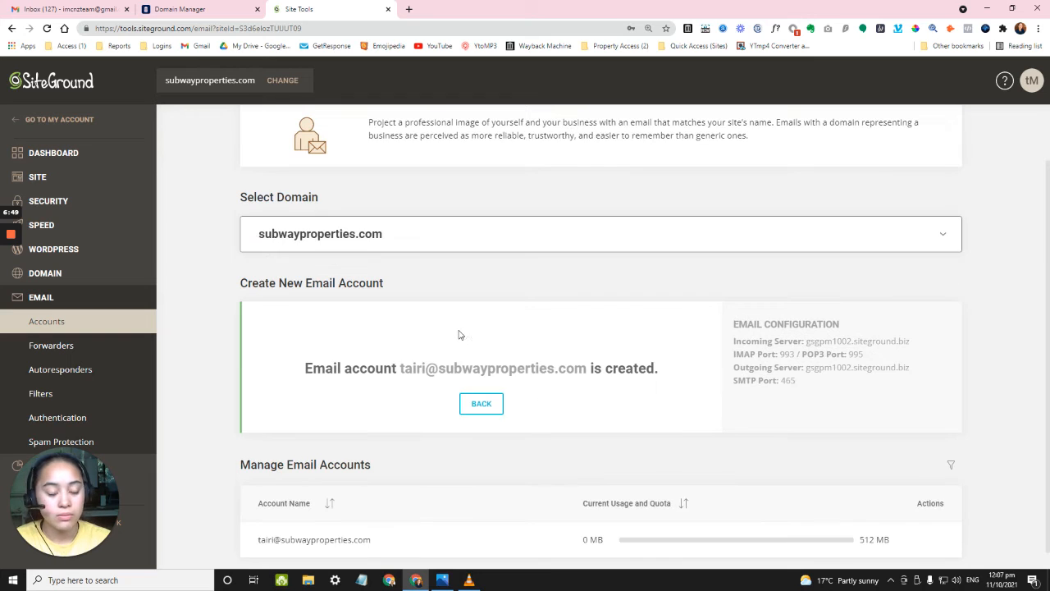
triple_click(299, 525)
left_click(406, 525)
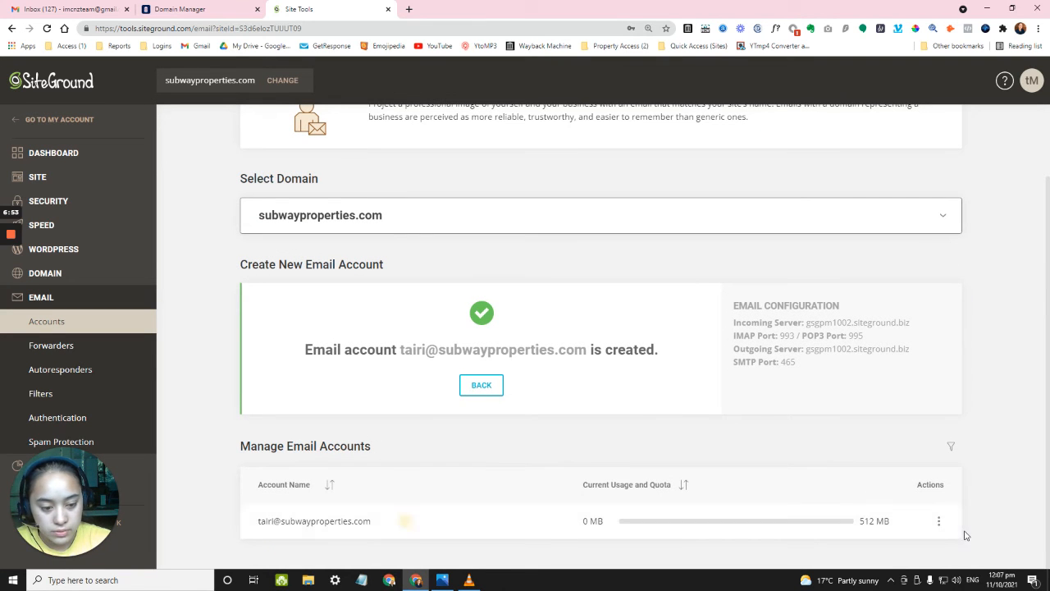
Change the new account's mailbox quota to 1 MB.
left_click(936, 519)
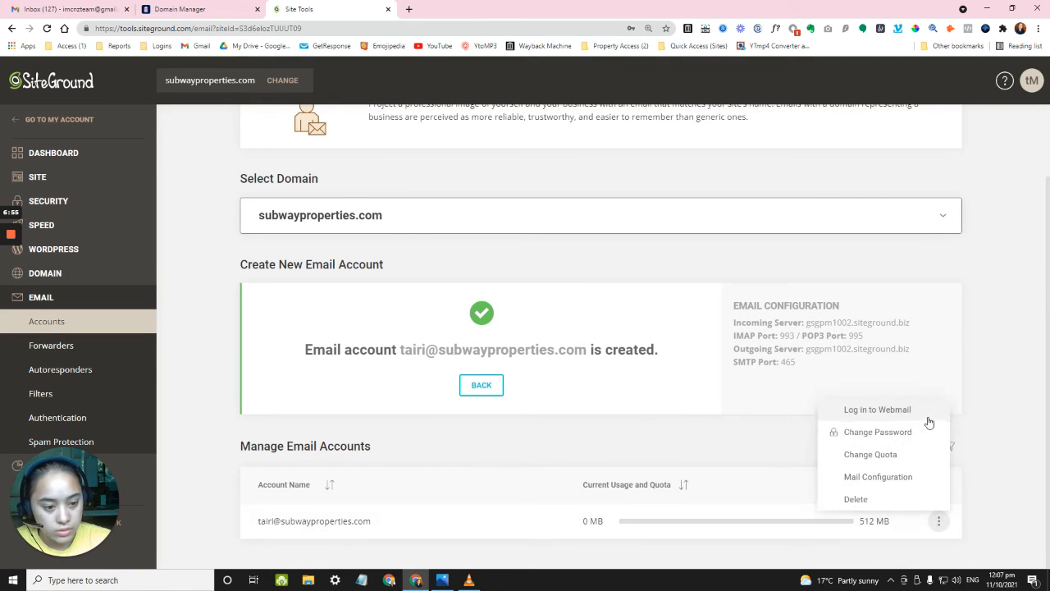
left_click(885, 461)
left_click_drag(426, 351, 418, 353)
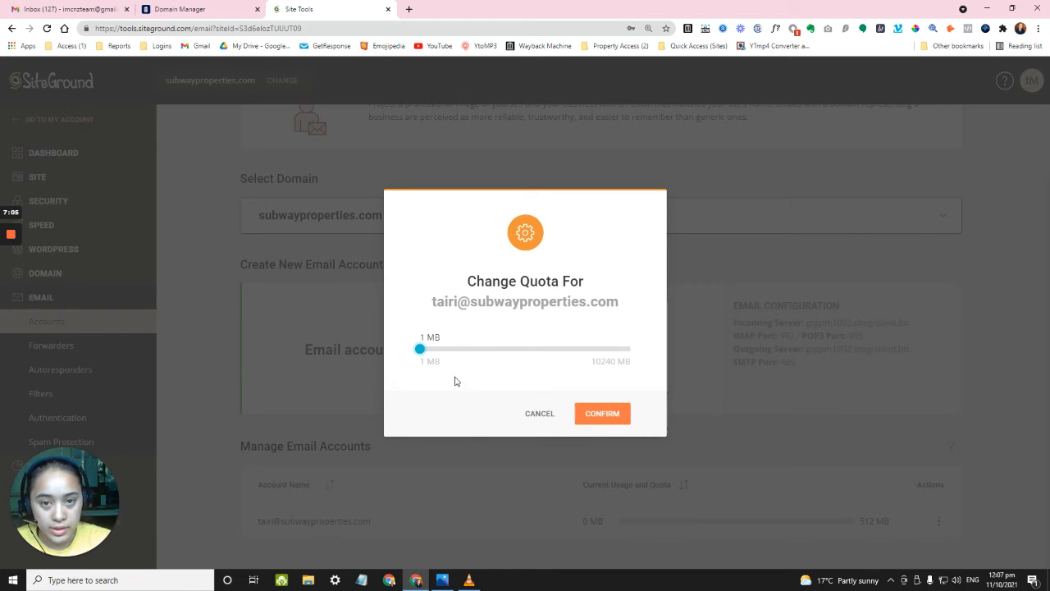
left_click(594, 416)
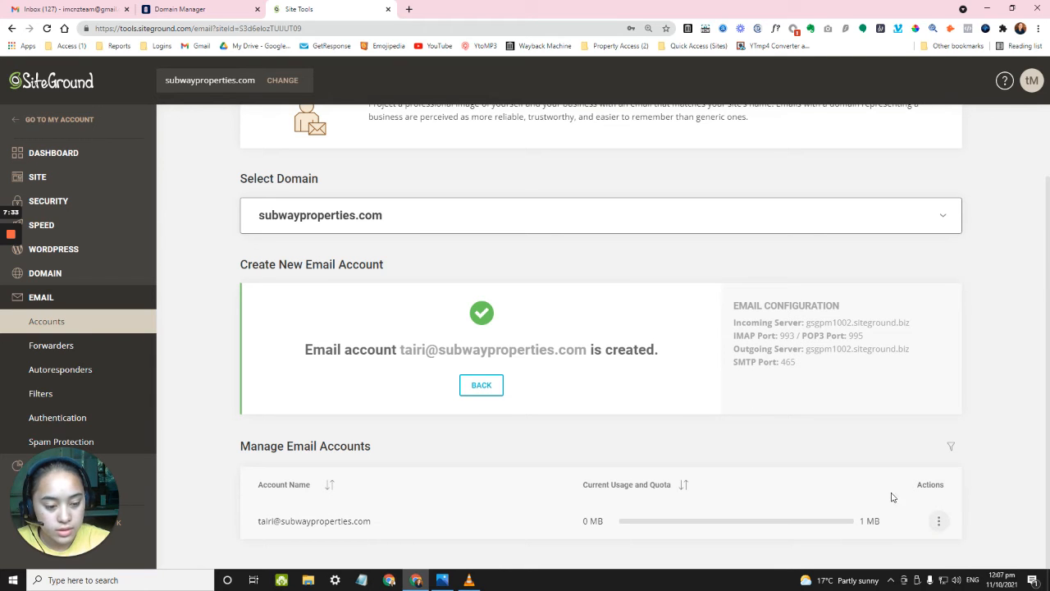
Switch to the Gmail inbox and open See all settings from Quick settings.
left_click(74, 9)
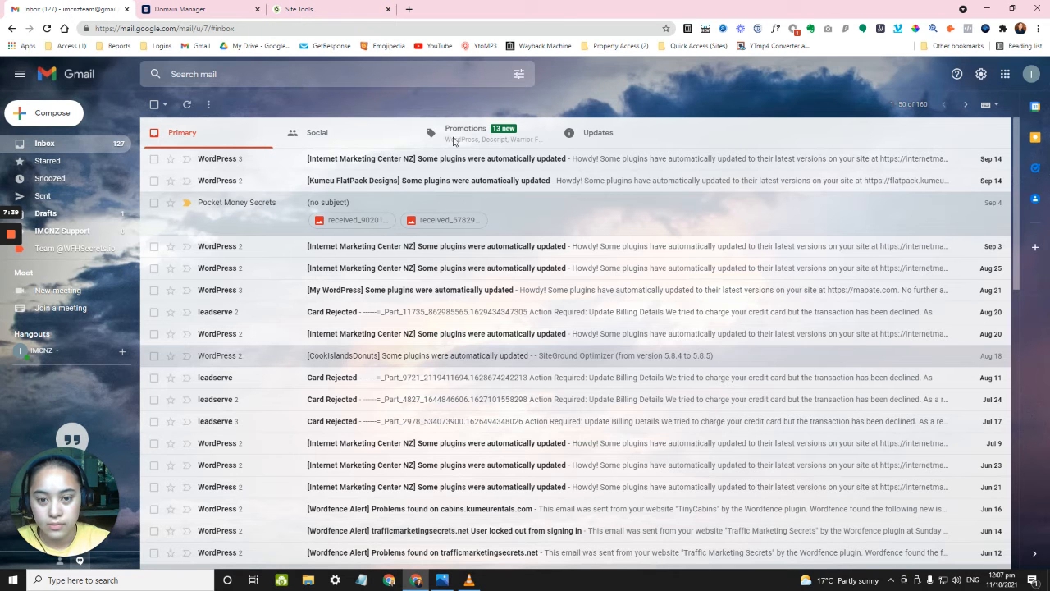
key("ctrl+shift+Page_Down")
key("ctrl+shift+Page_Down")
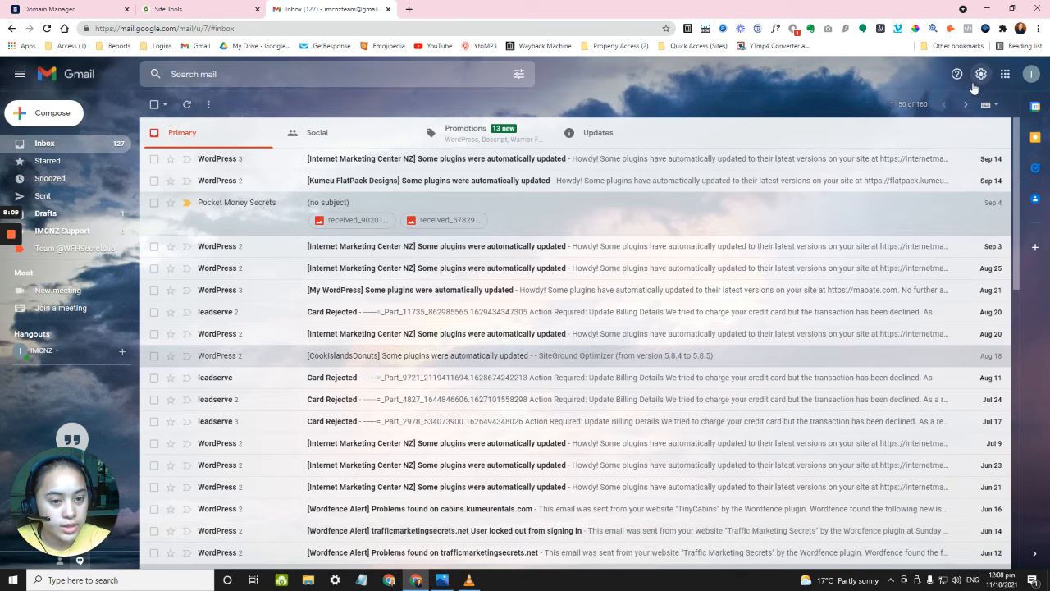
left_click(980, 76)
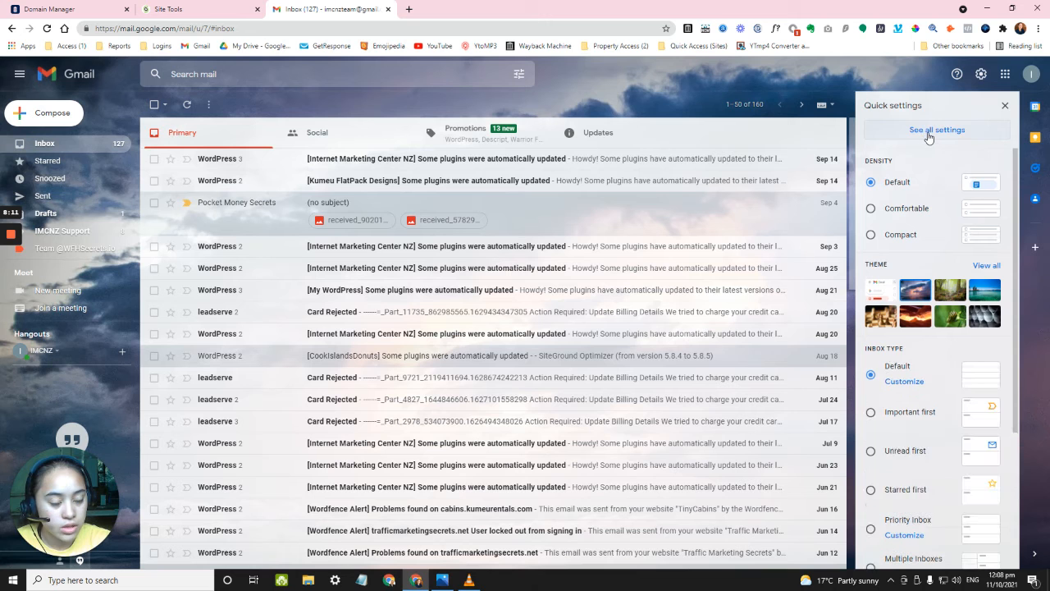
left_click(929, 131)
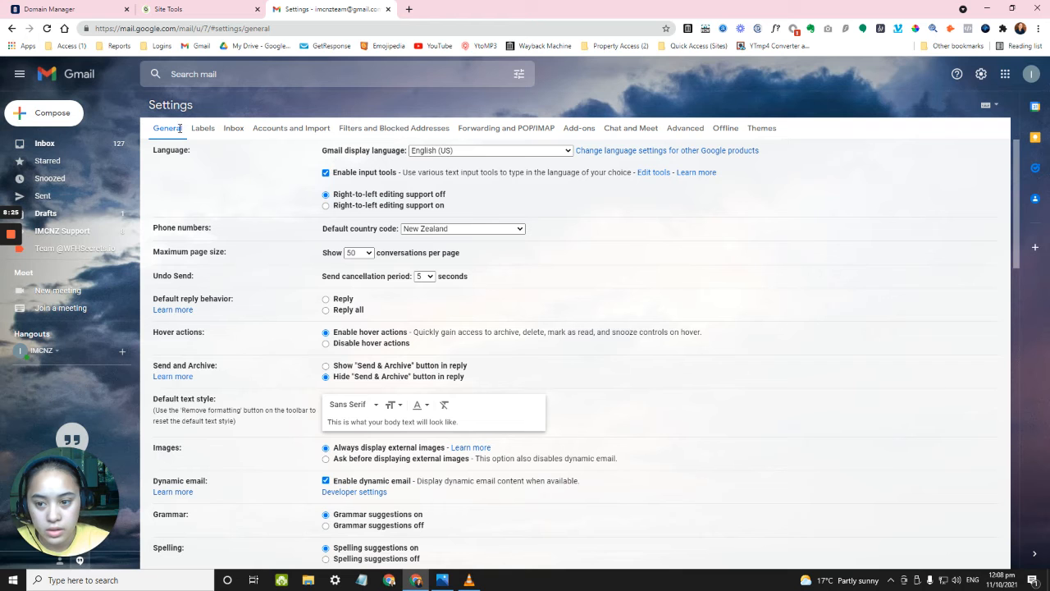
Open Accounts and Import and review the Send mail as and Check mail from other accounts sections.
left_click(307, 131)
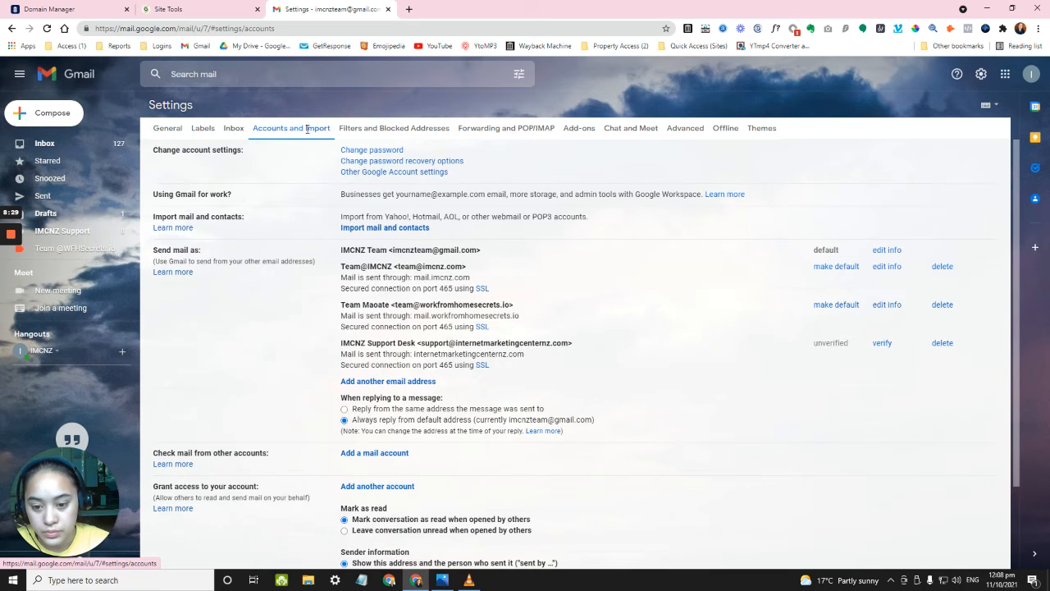
scroll(305, 179, "down", 1)
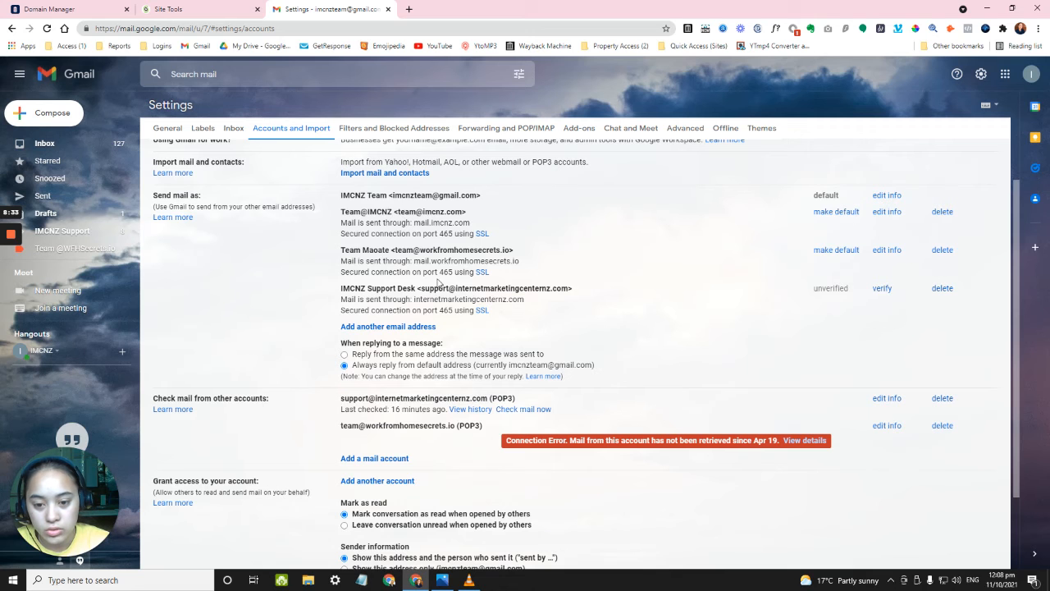
scroll(392, 320, "down", 1)
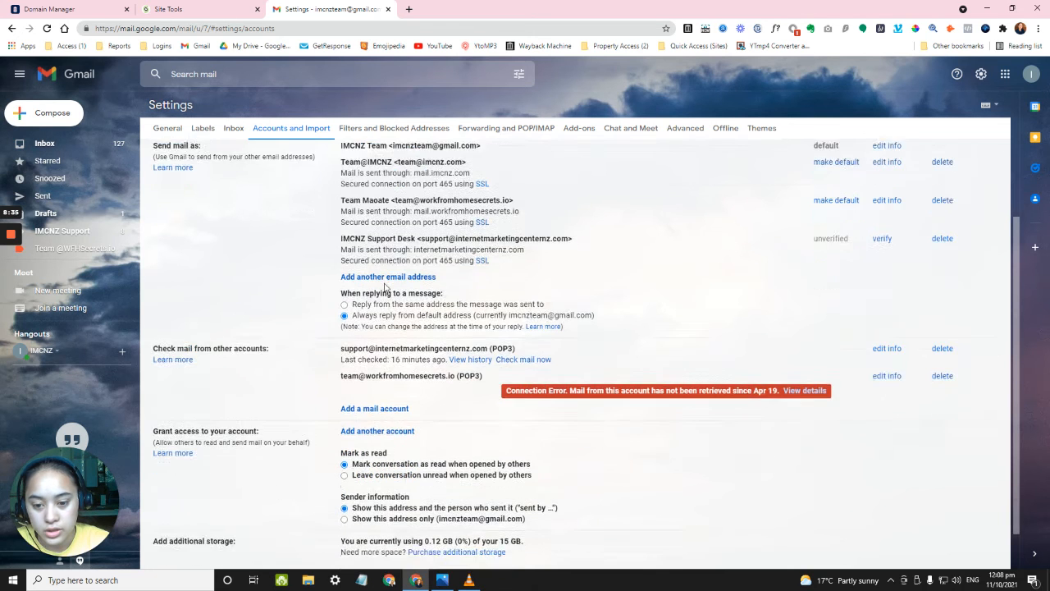
scroll(398, 349, "up", 1)
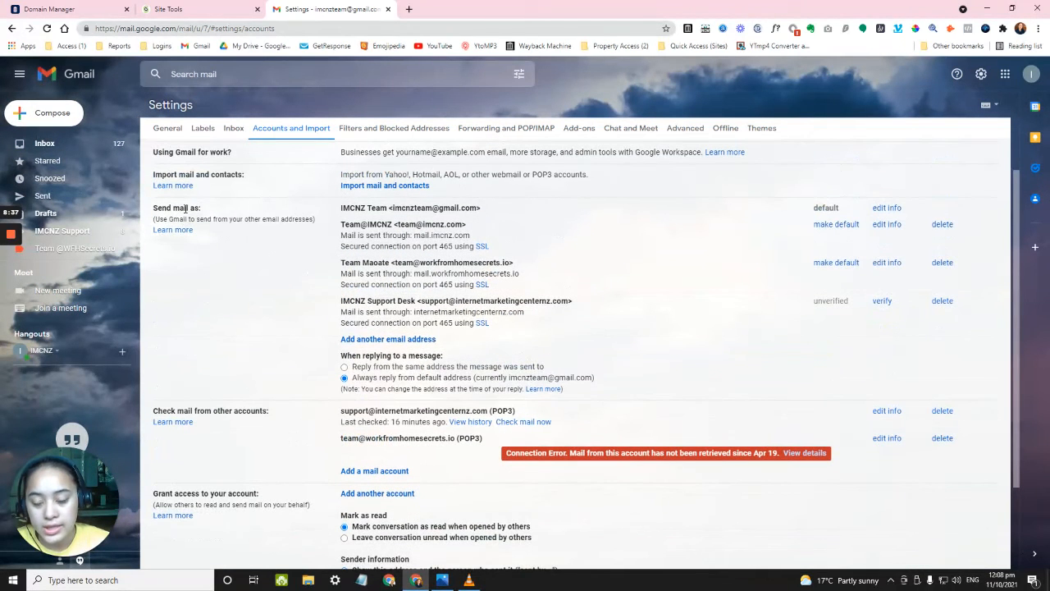
left_click_drag(341, 224, 480, 220)
left_click(396, 227)
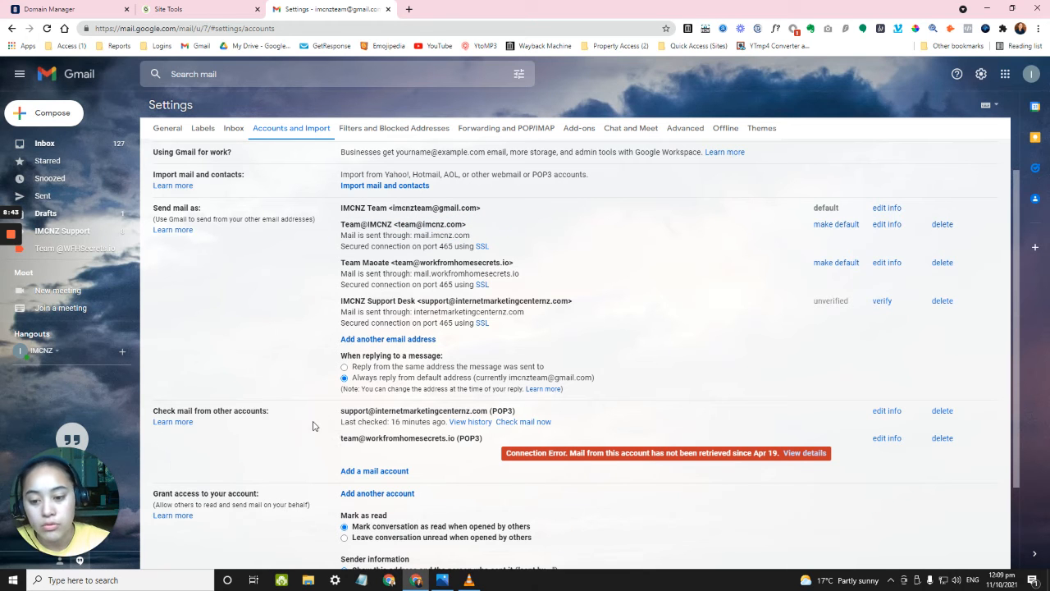
left_click_drag(343, 413, 333, 415)
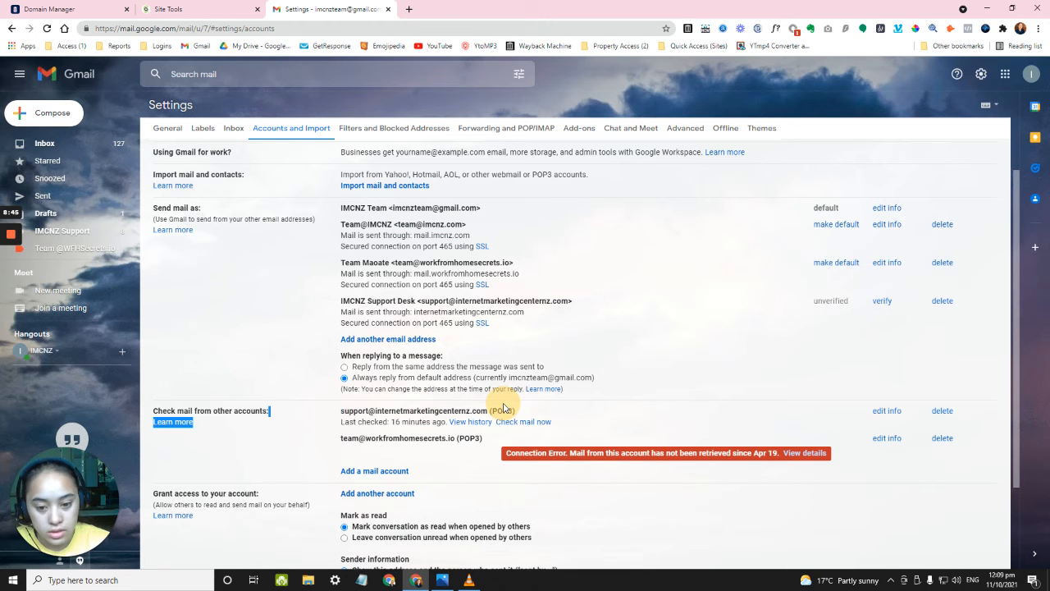
left_click(275, 302)
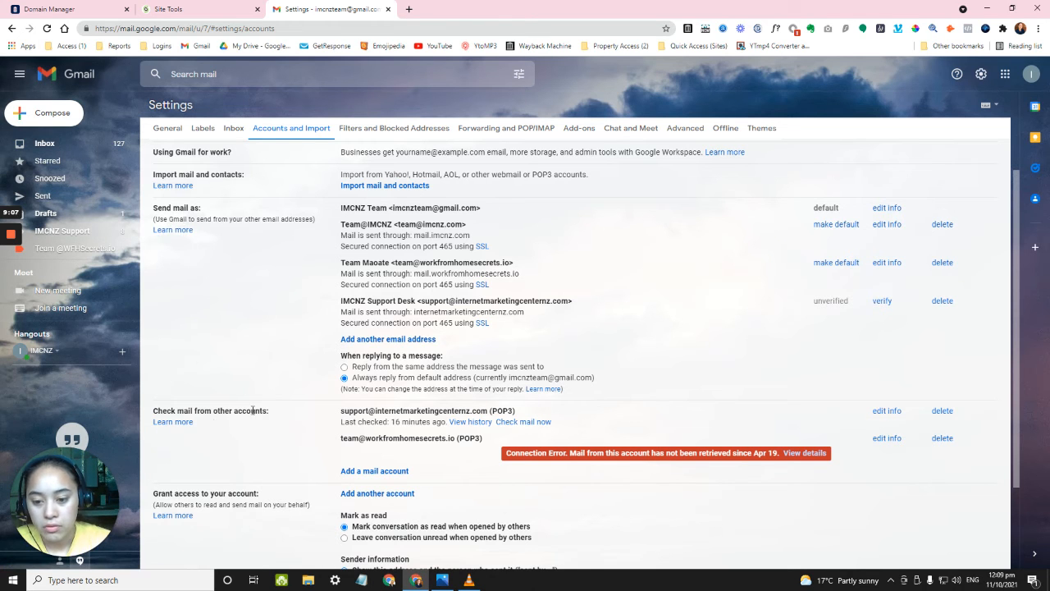
scroll(265, 410, "down", 1)
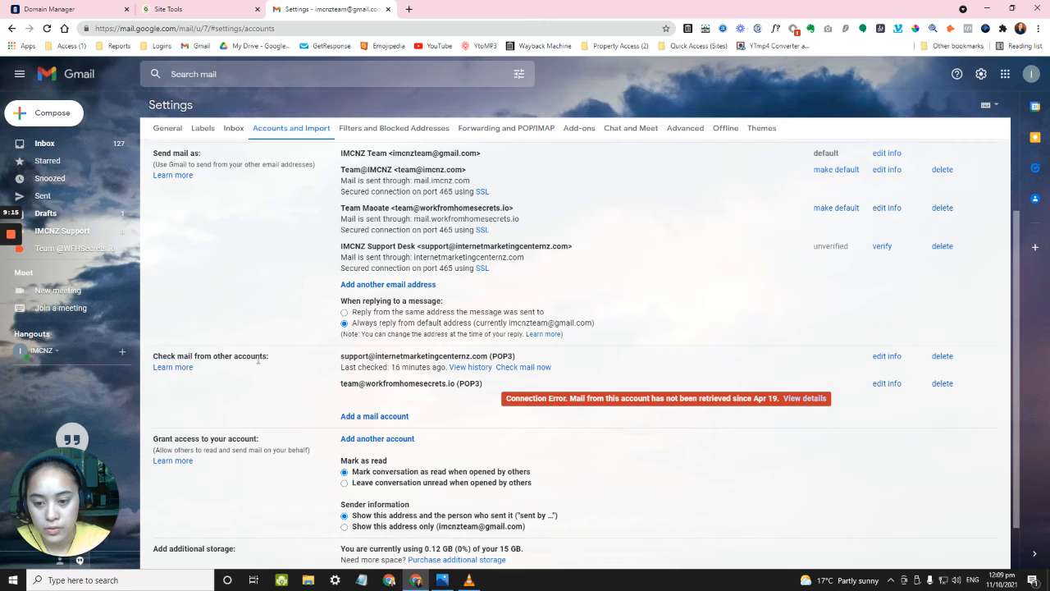
Start adding a mail account in Gmail and place its window beside the SiteGround email list.
left_click(379, 417)
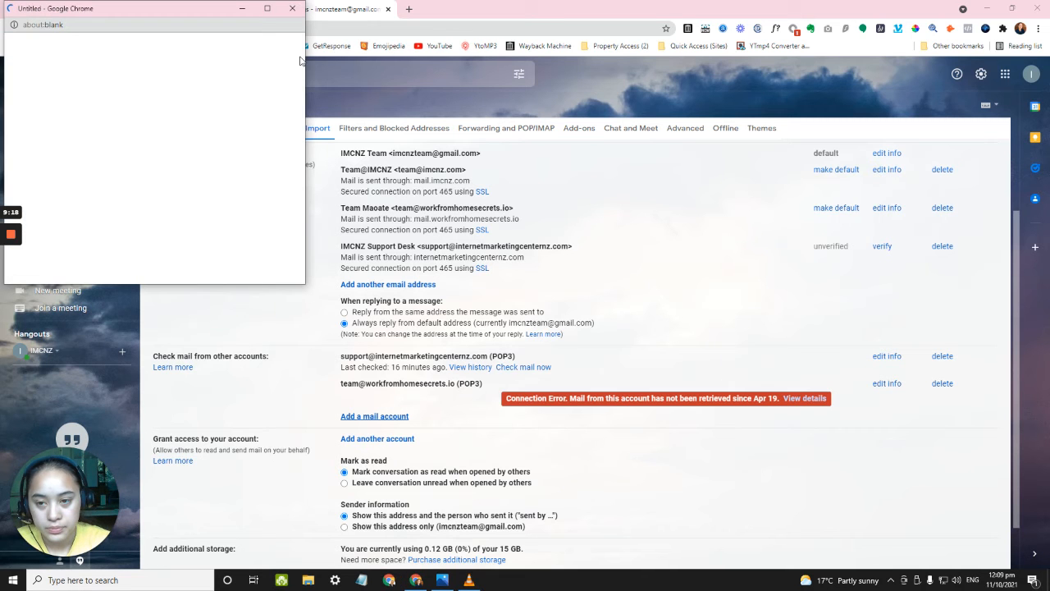
left_click_drag(205, 9, 780, 4)
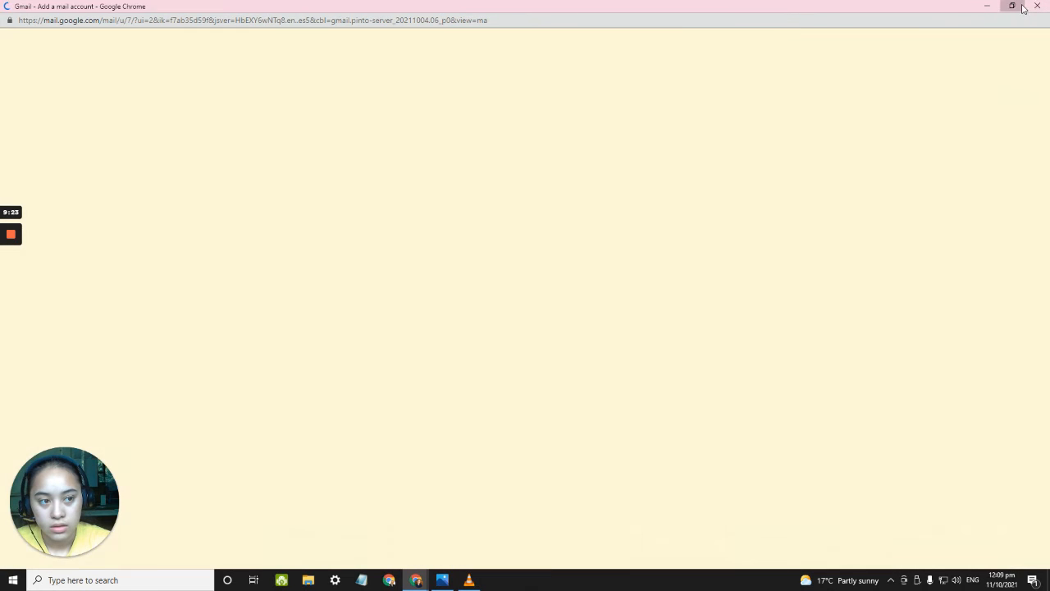
left_click(1012, 6)
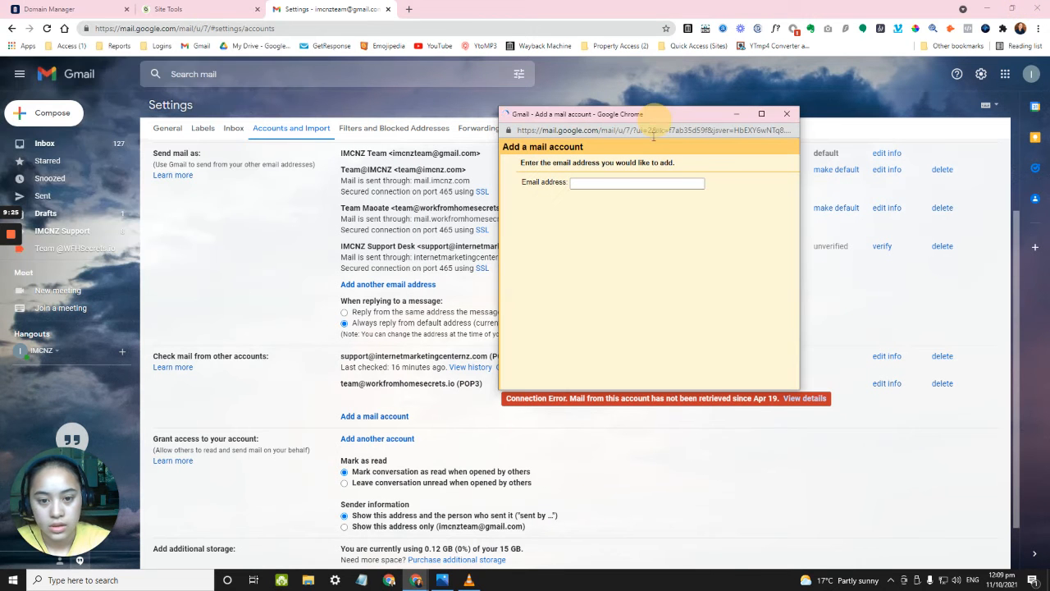
left_click(194, 13)
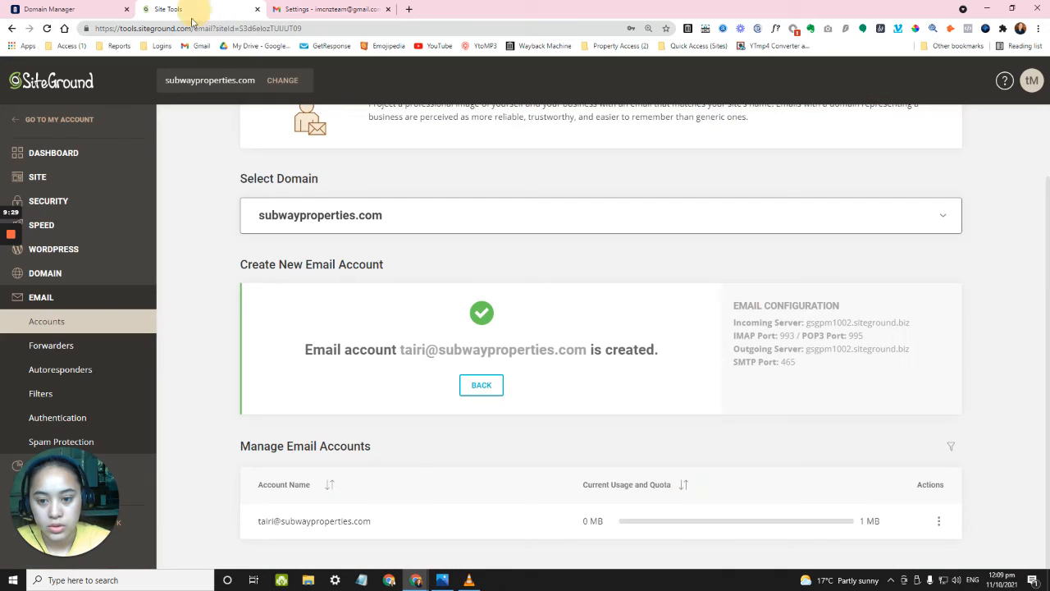
mouse_move(416, 580)
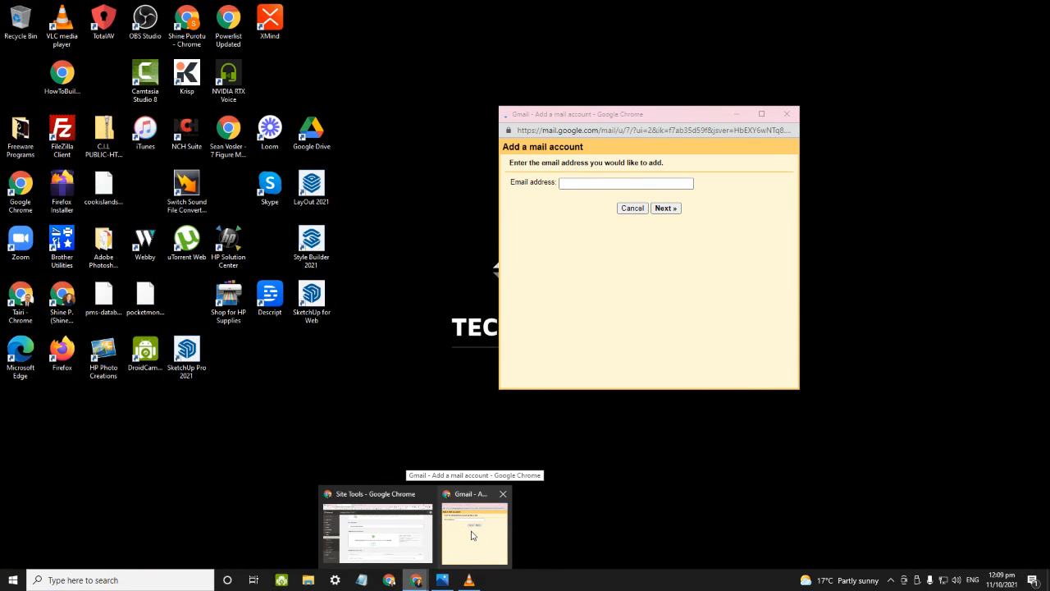
left_click(472, 535)
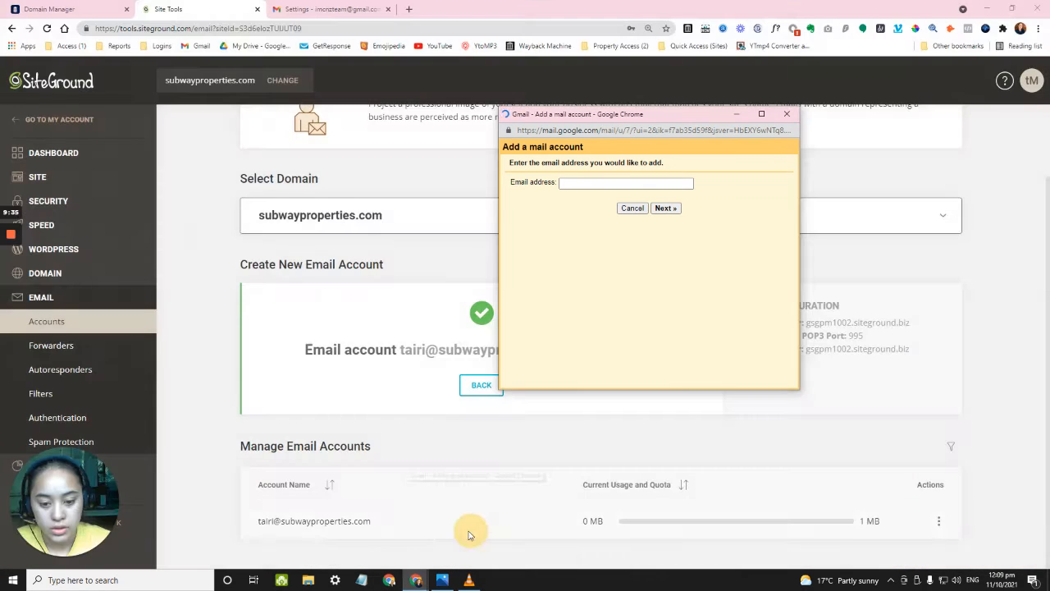
left_click_drag(665, 123, 382, 164)
Enter the new subwayproperties.com mailbox address and continue with Import emails (POP3).
left_click(287, 228)
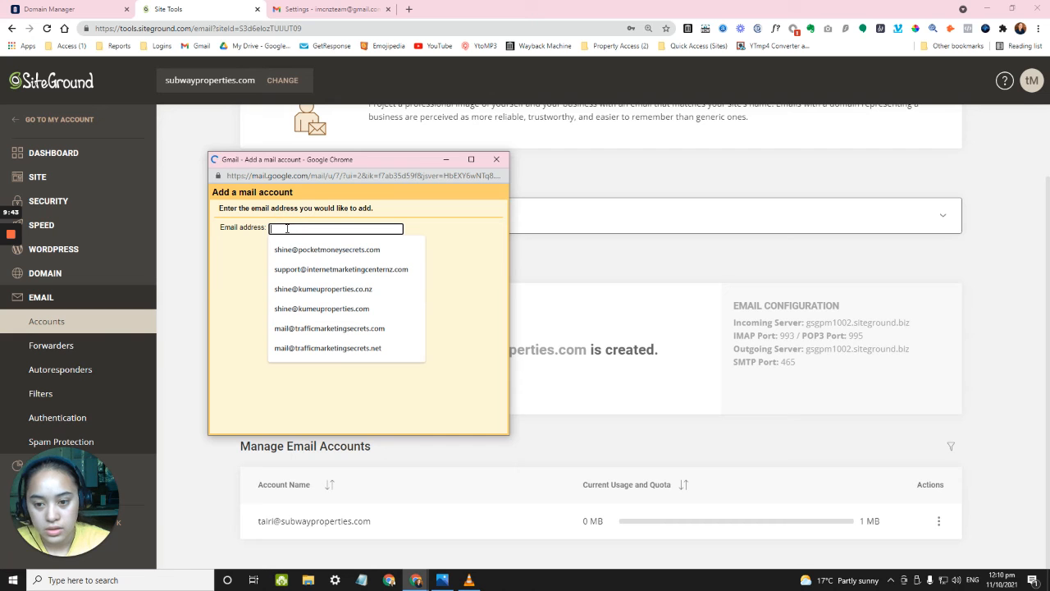
type("@")
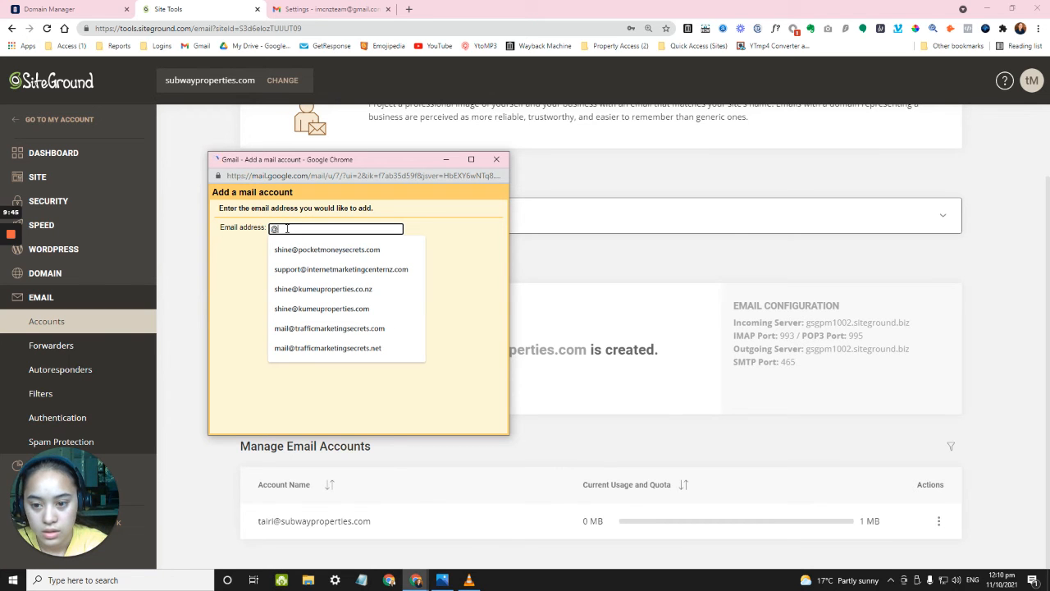
key("BackSpace")
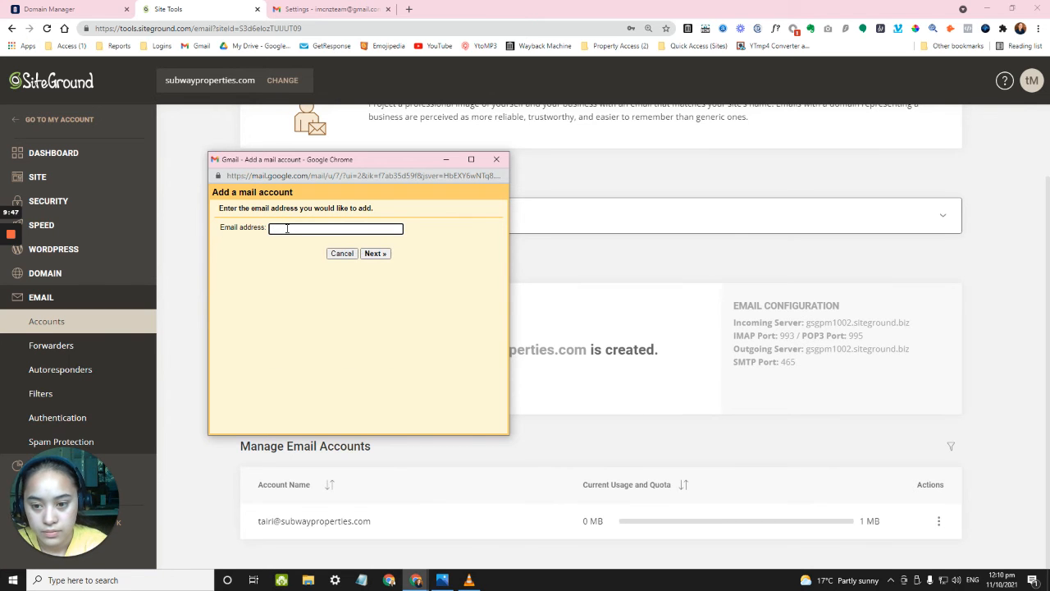
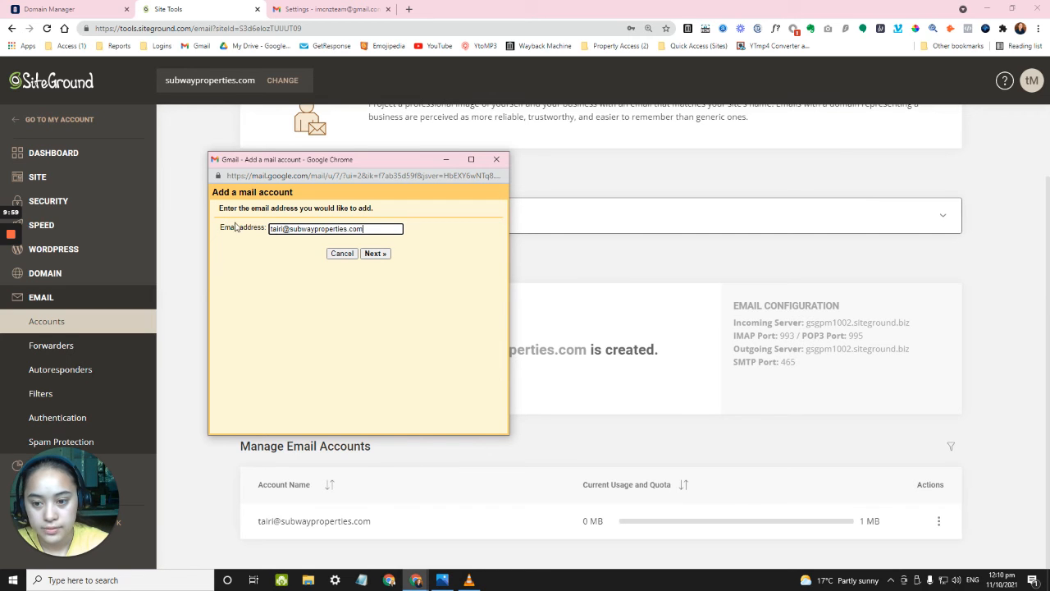
left_click(373, 255)
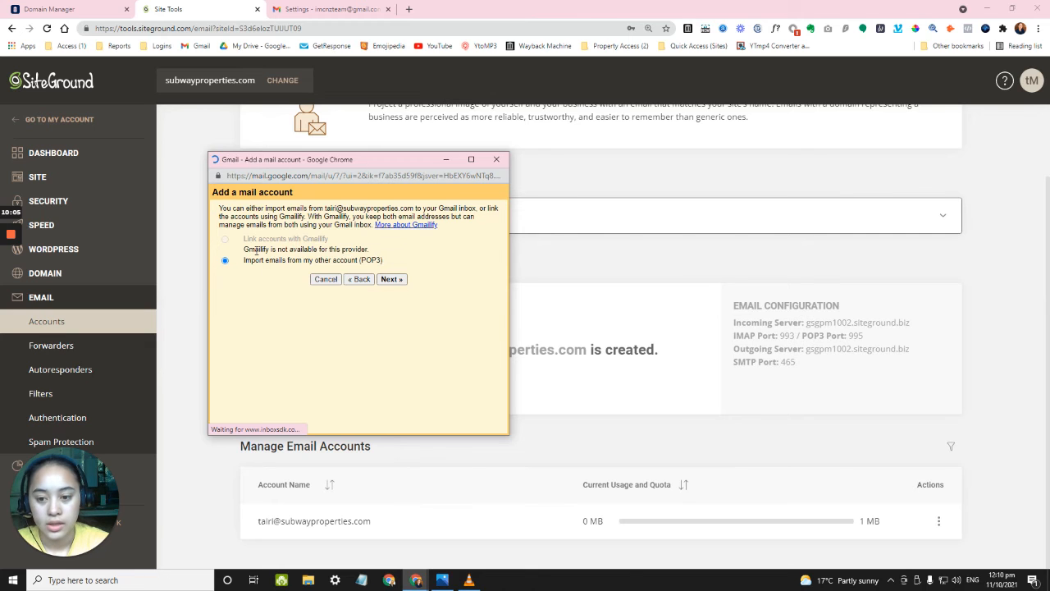
left_click(391, 280)
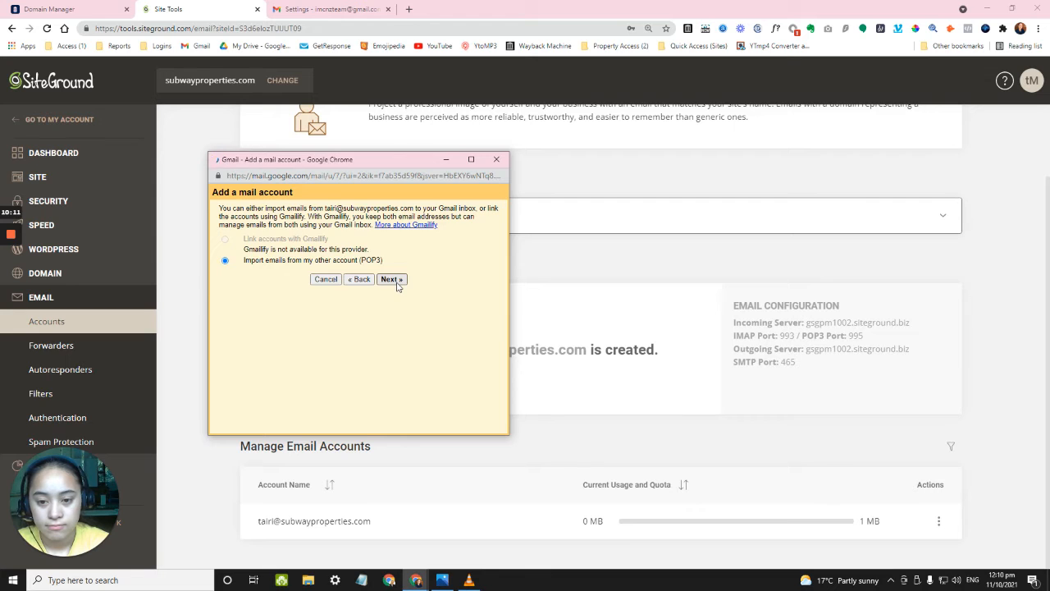
left_click(315, 239)
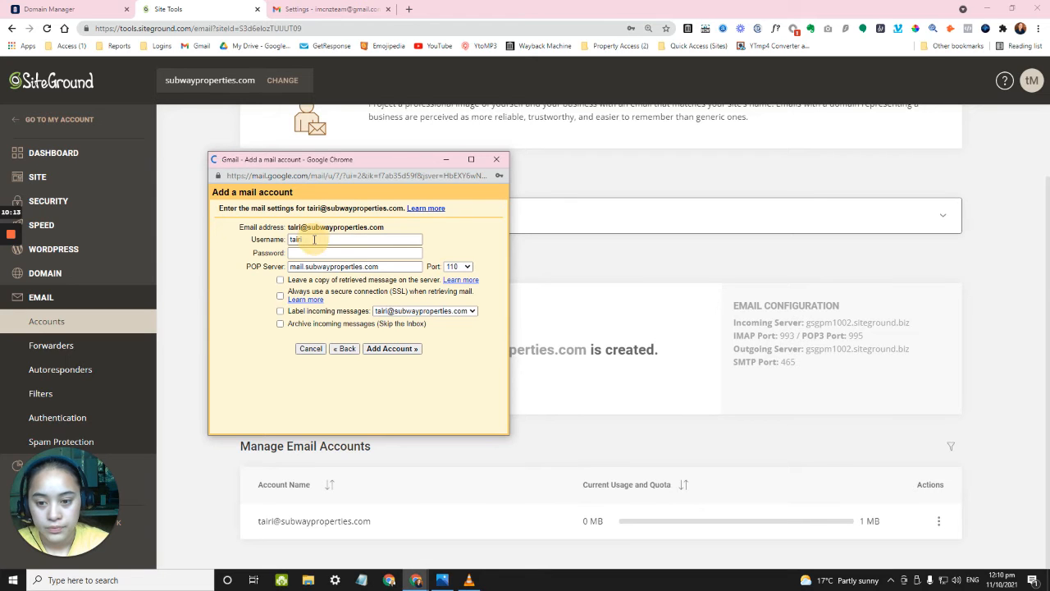
Replace the partial username with the full mailbox address copied from the Email address field.
left_click(433, 231)
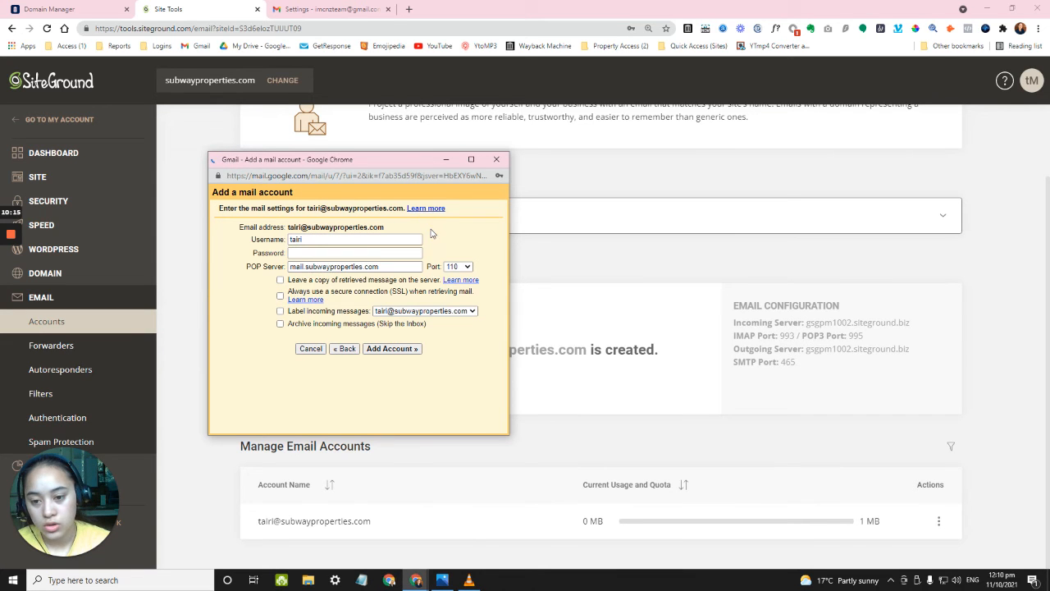
left_click(372, 238)
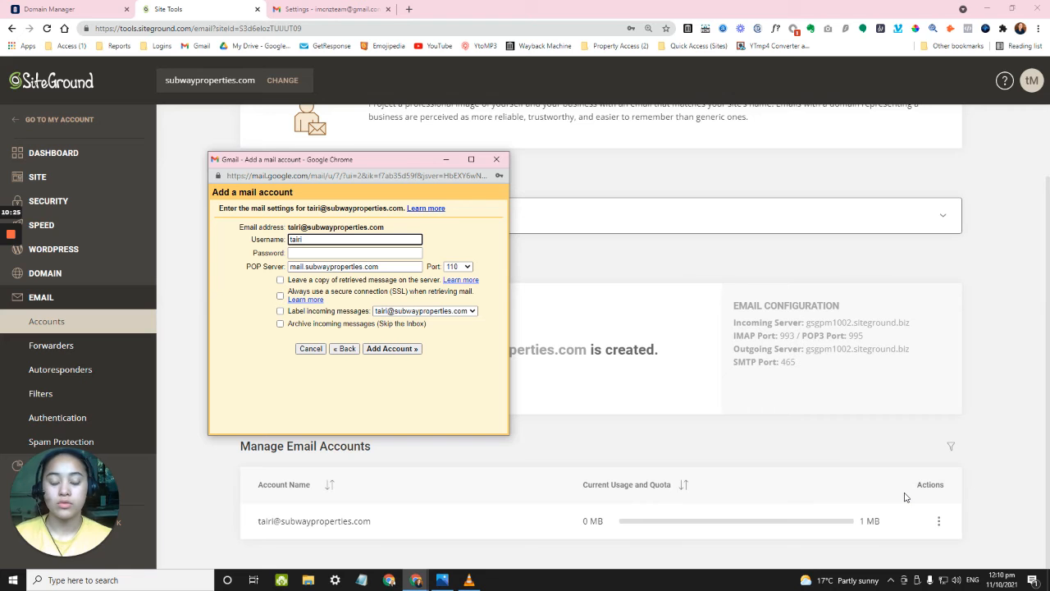
left_click(310, 240)
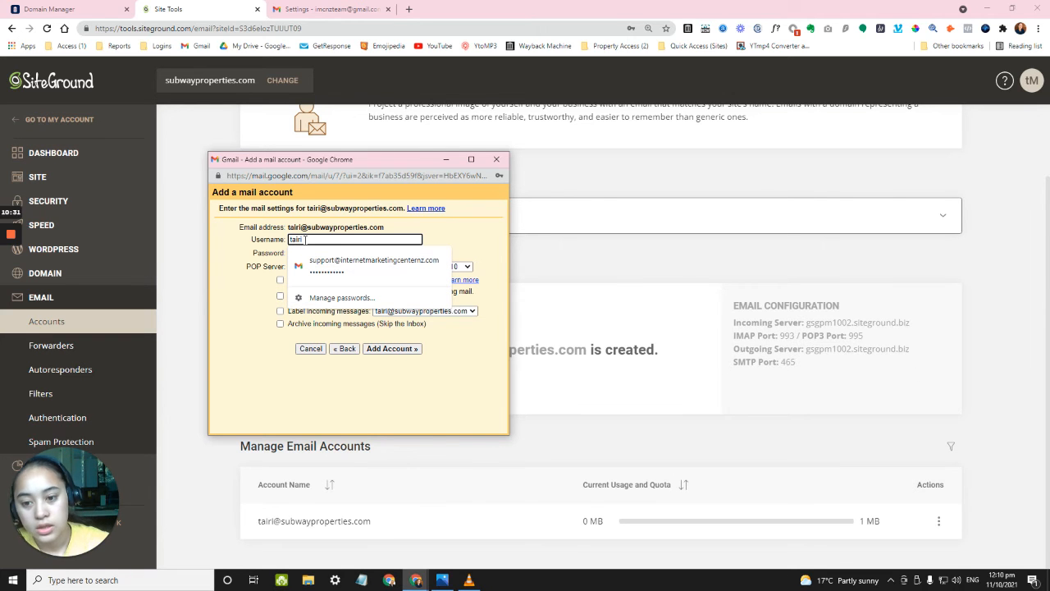
triple_click(297, 227)
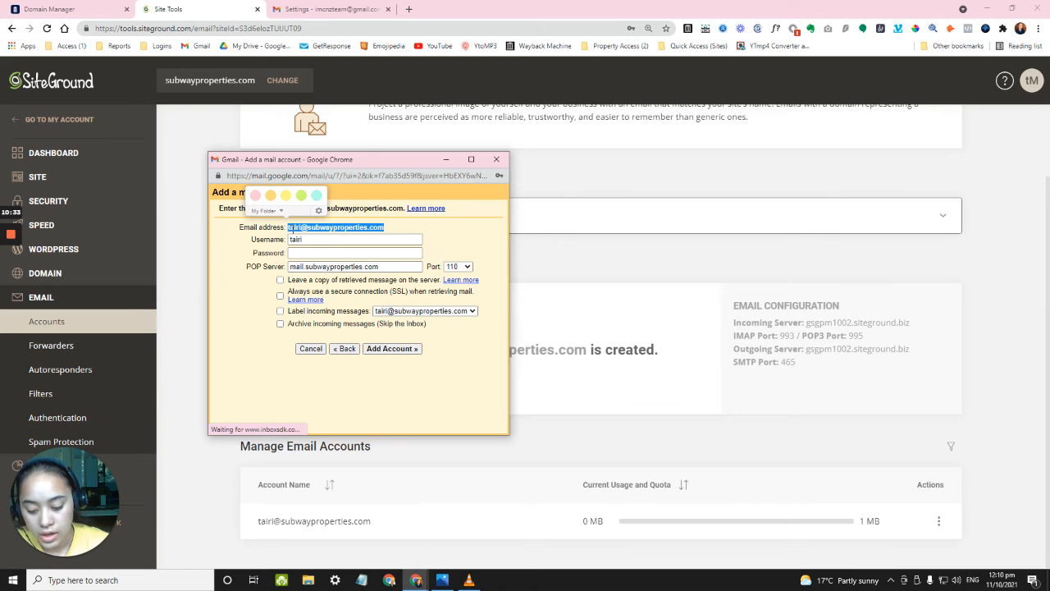
key("ctrl+c")
left_click(295, 239)
key("ctrl+a")
key("ctrl+v")
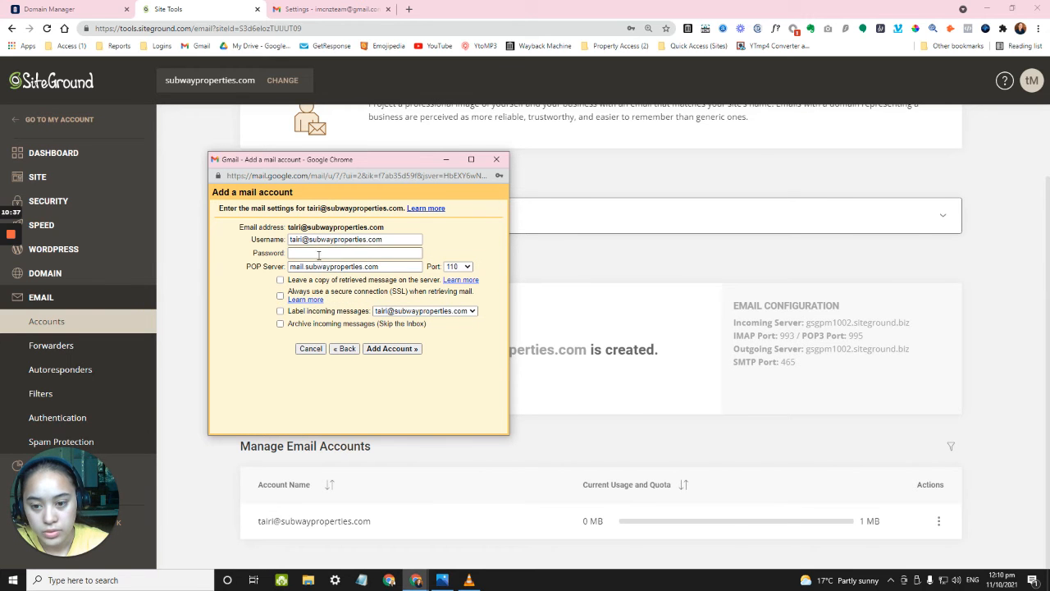
Enter the account password, then zoom in and widen the POP3 settings form.
left_click(319, 254)
type("•")
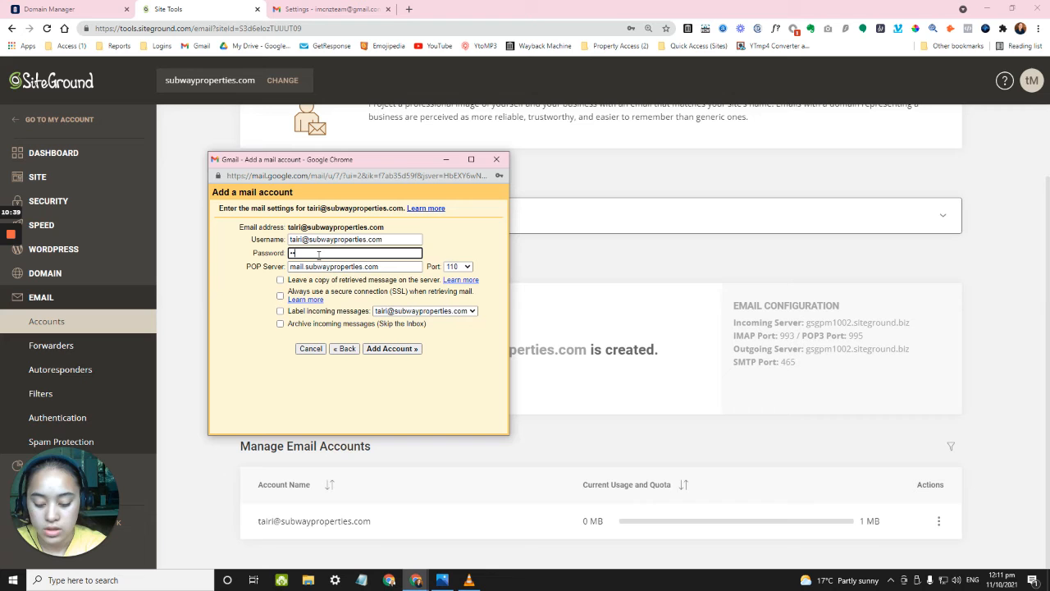
type("••••••••••••")
left_click(467, 238)
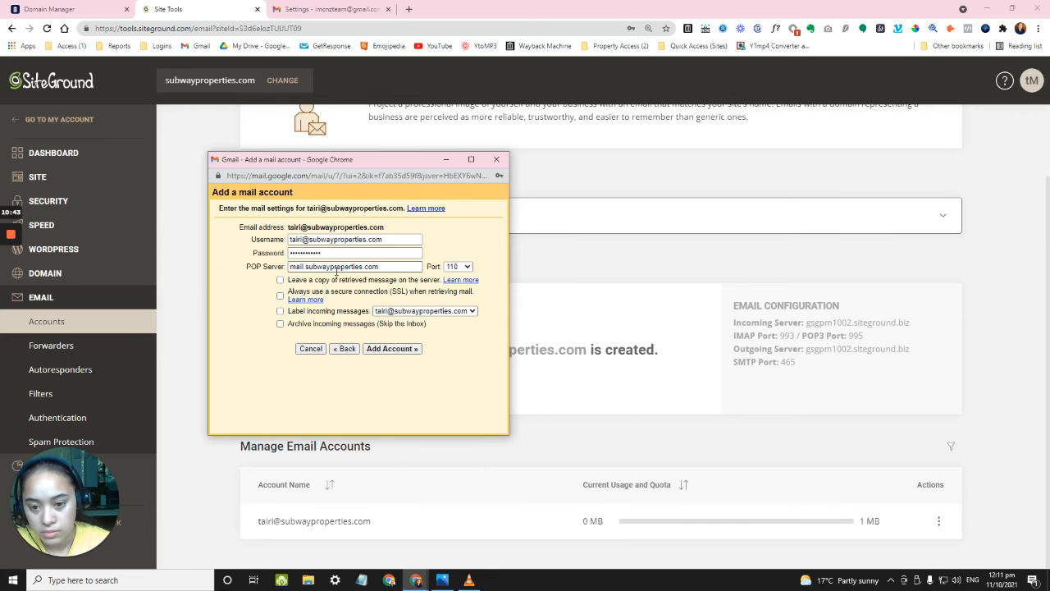
left_click_drag(246, 267, 260, 267)
left_click(311, 268)
left_click(265, 267)
key("ctrl+plus")
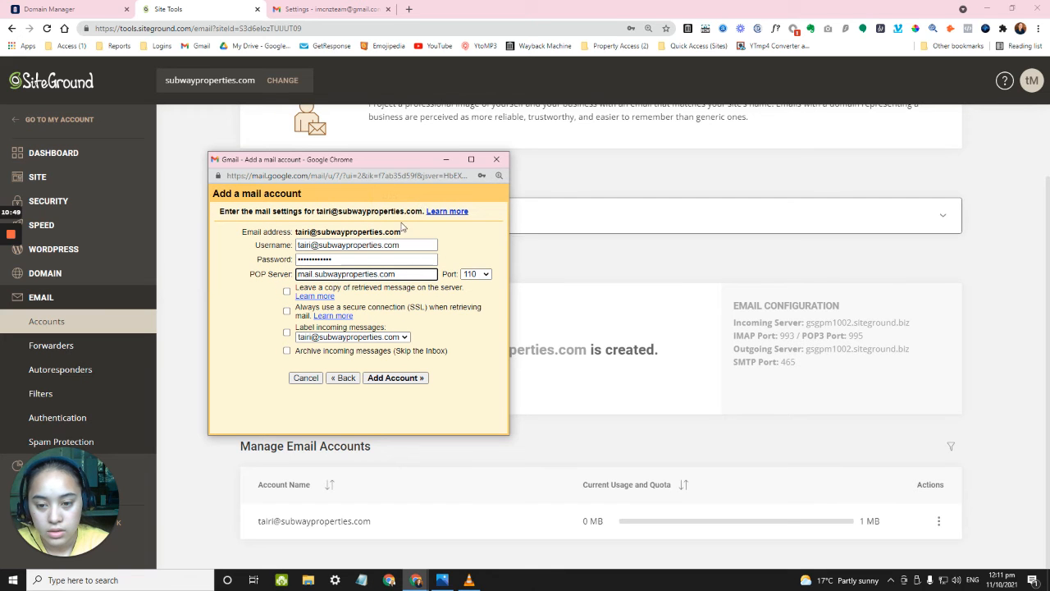
left_click_drag(508, 436, 655, 435)
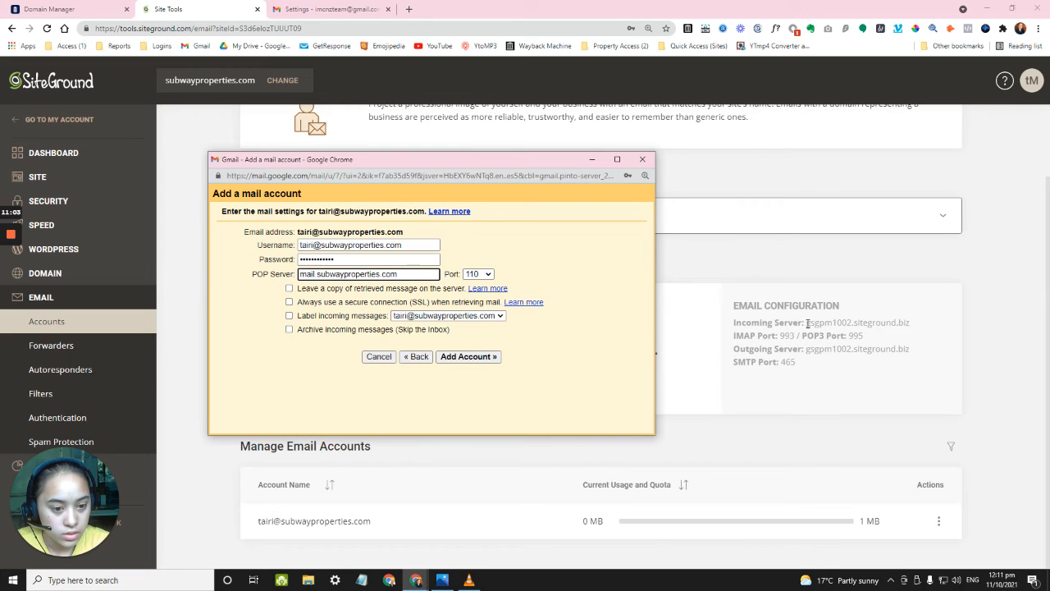
Copy SiteGround's incoming server gsgpm1002.siteground.biz into Gmail's POP Server field.
left_click(807, 323)
left_click_drag(807, 323, 907, 326)
left_click(826, 326)
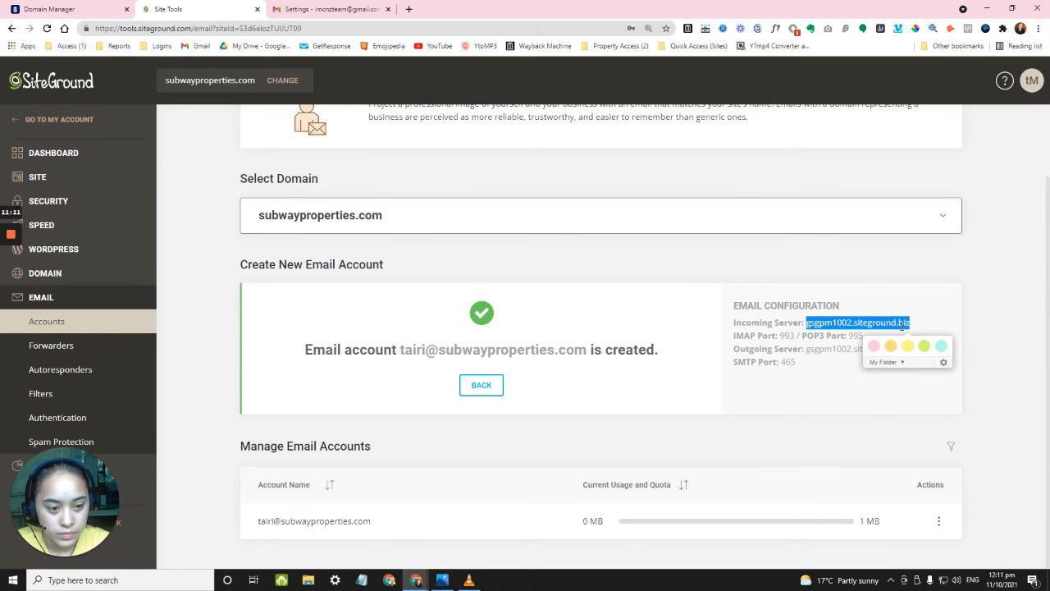
right_click(902, 328)
left_click(918, 334)
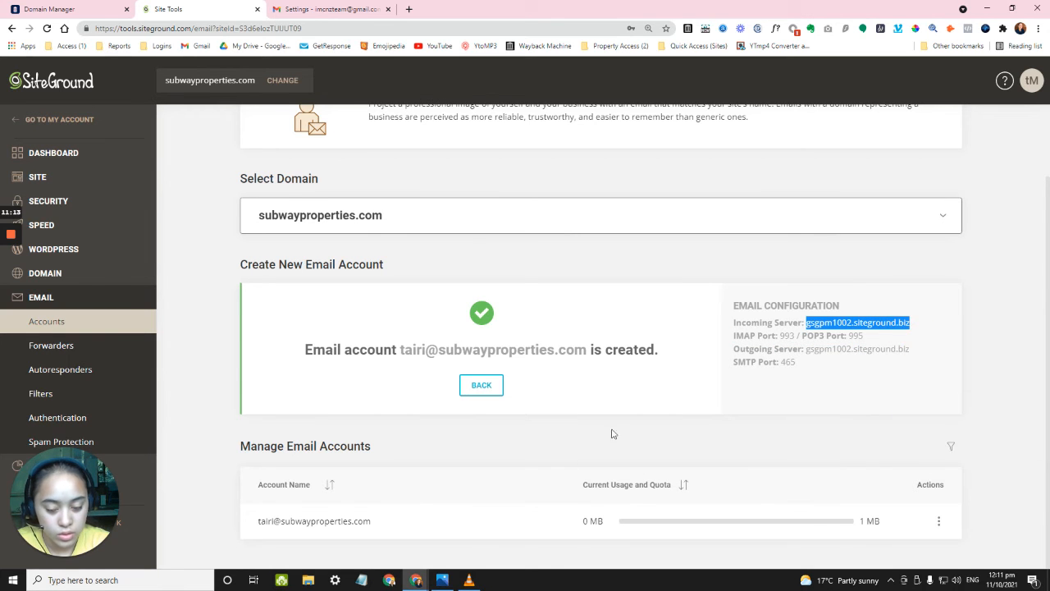
mouse_move(416, 580)
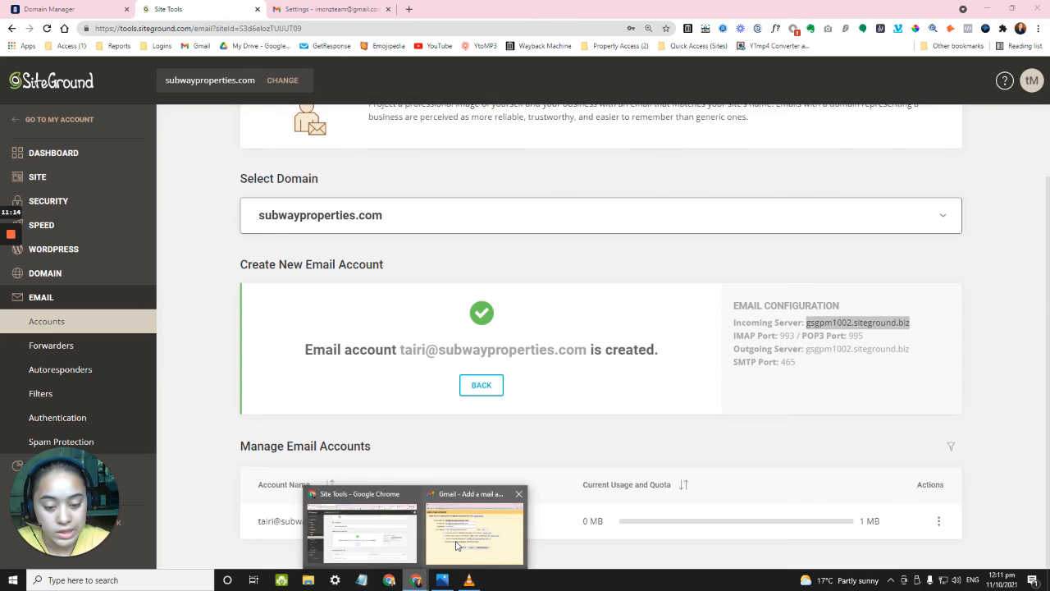
left_click(456, 538)
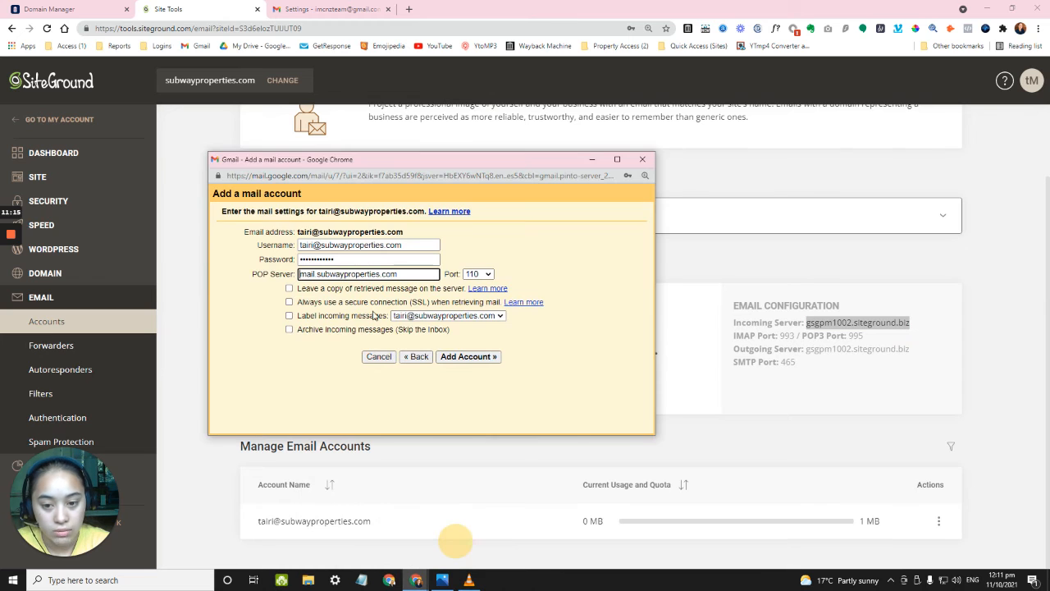
triple_click(334, 273)
right_click(335, 273)
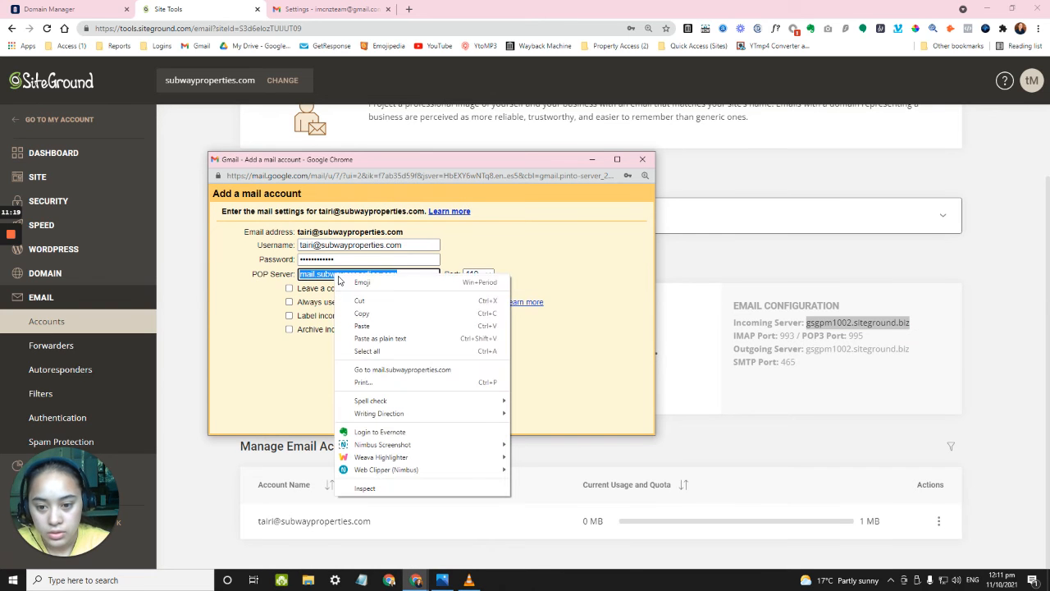
left_click(352, 328)
left_click(545, 255)
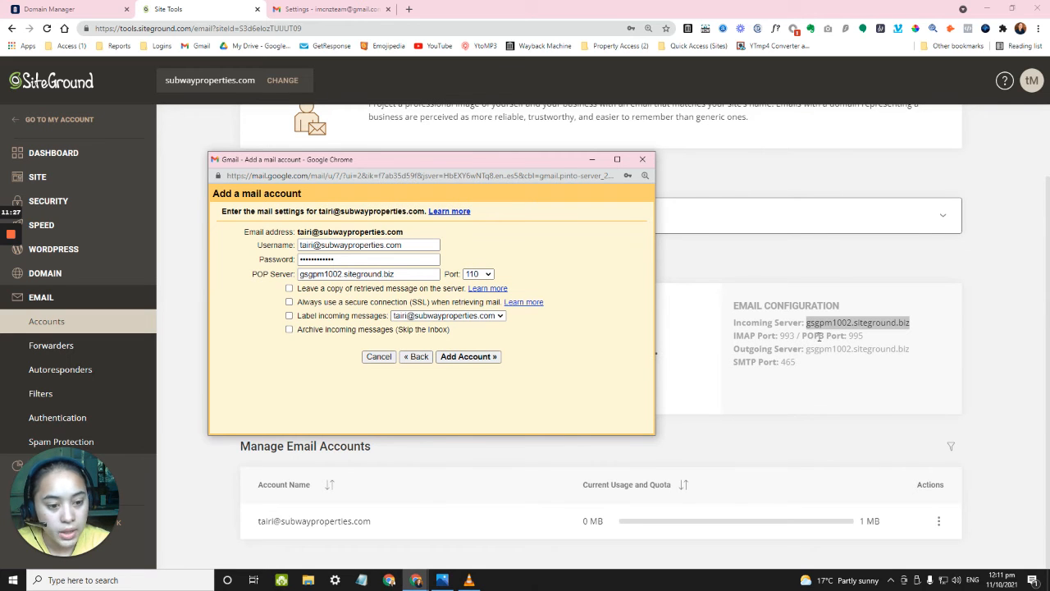
Set the POP port to 995.
left_click(481, 275)
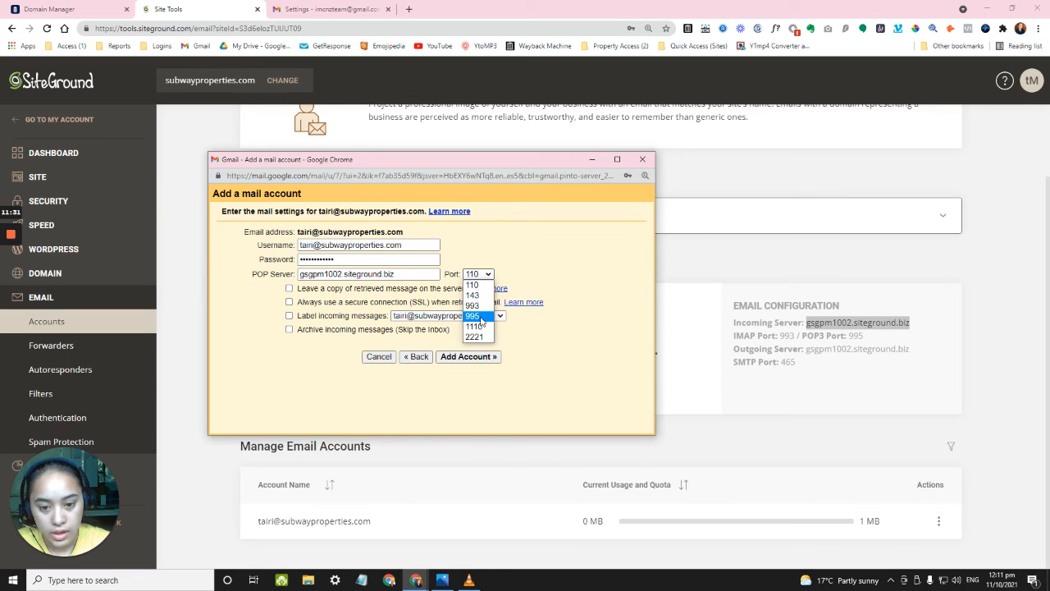
left_click(479, 317)
left_click(577, 286)
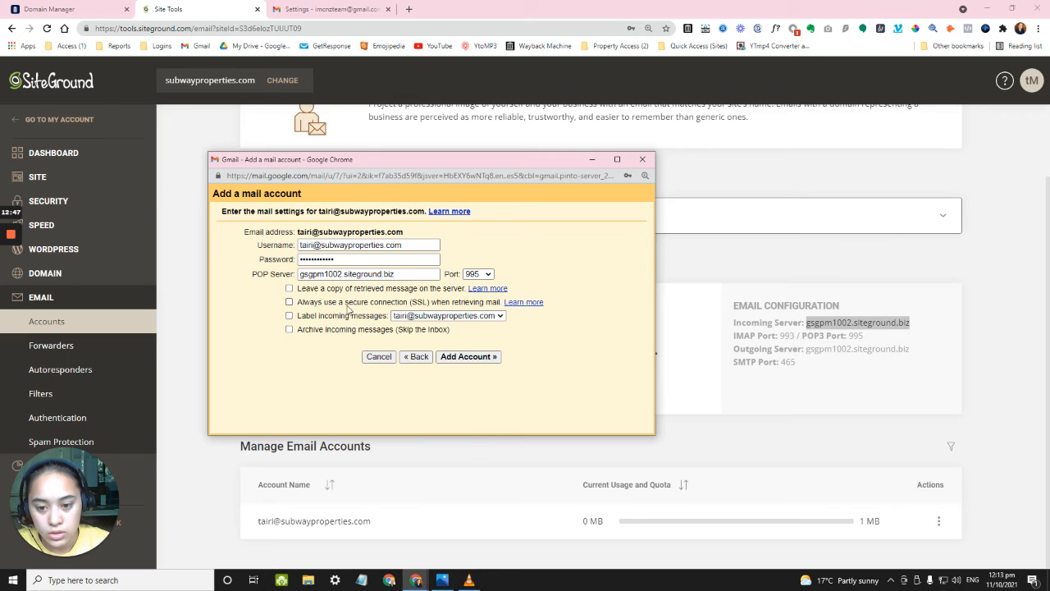
Turn on SSL retrieval and label incoming messages with a new label for the mailbox.
left_click(289, 302)
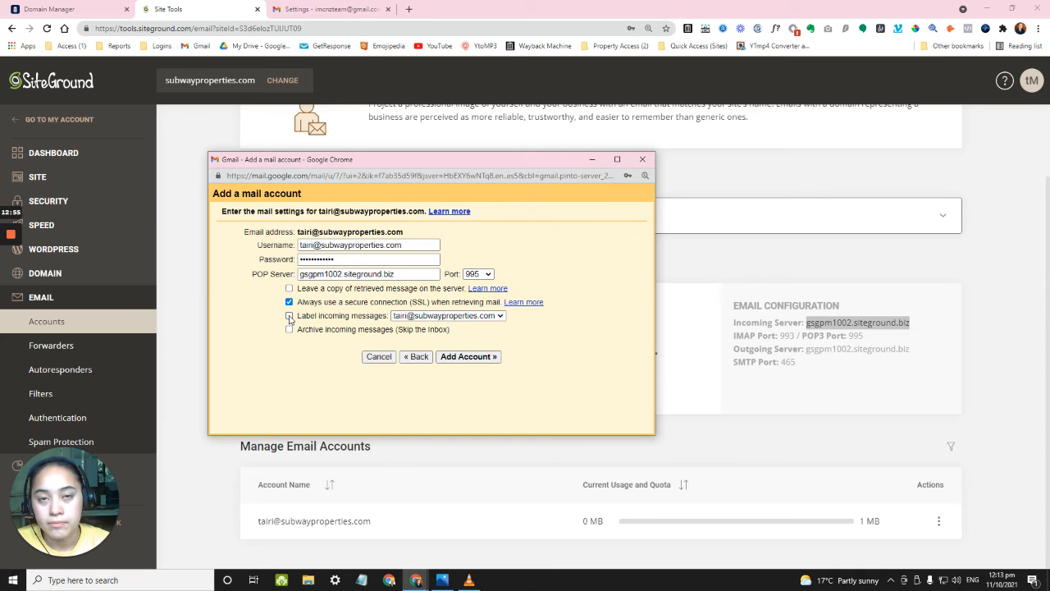
left_click(289, 316)
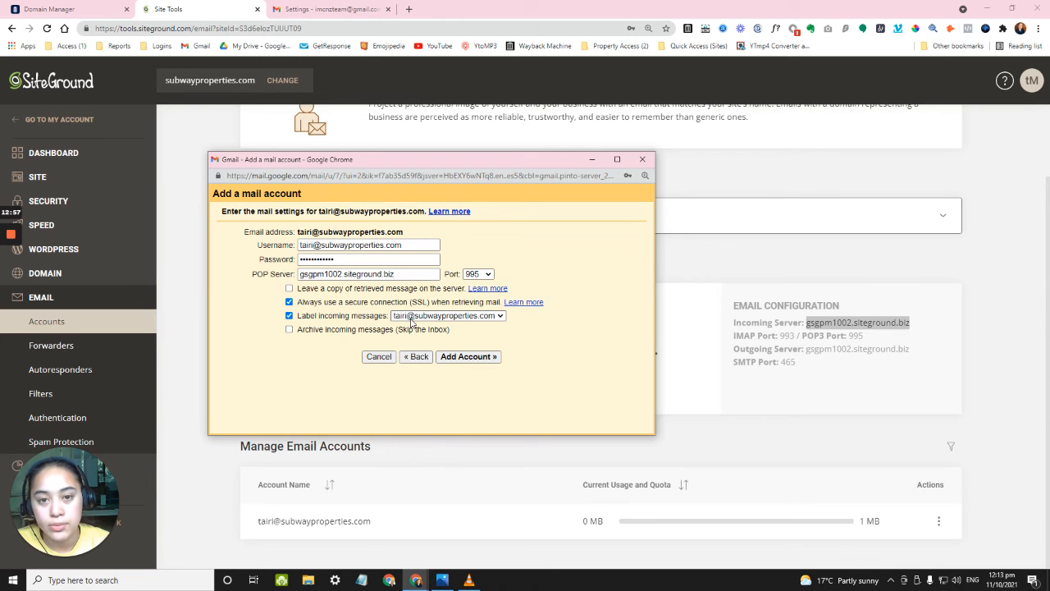
left_click(412, 318)
left_click(424, 323)
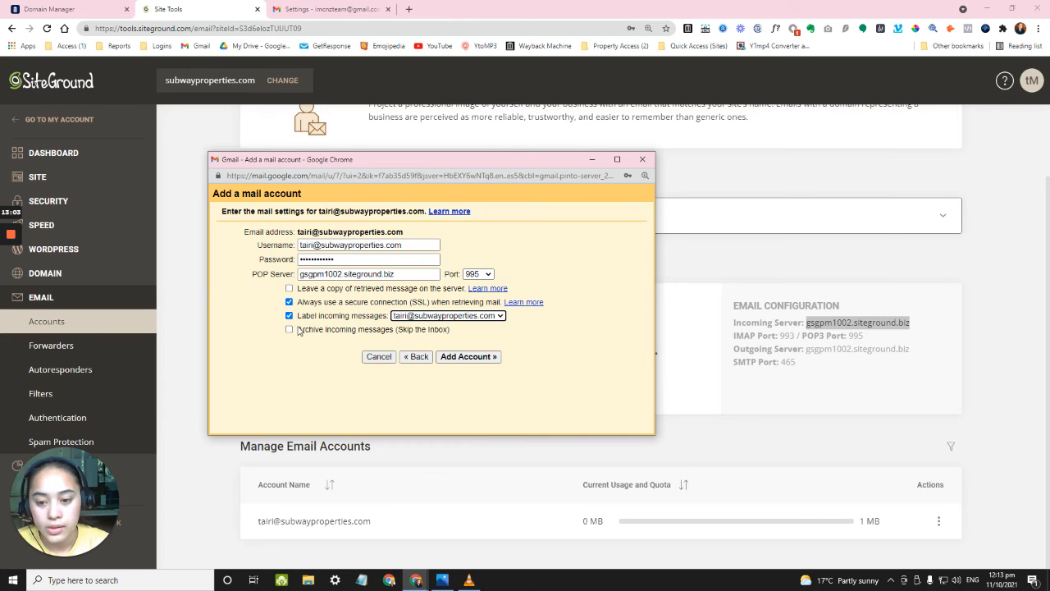
left_click(289, 316)
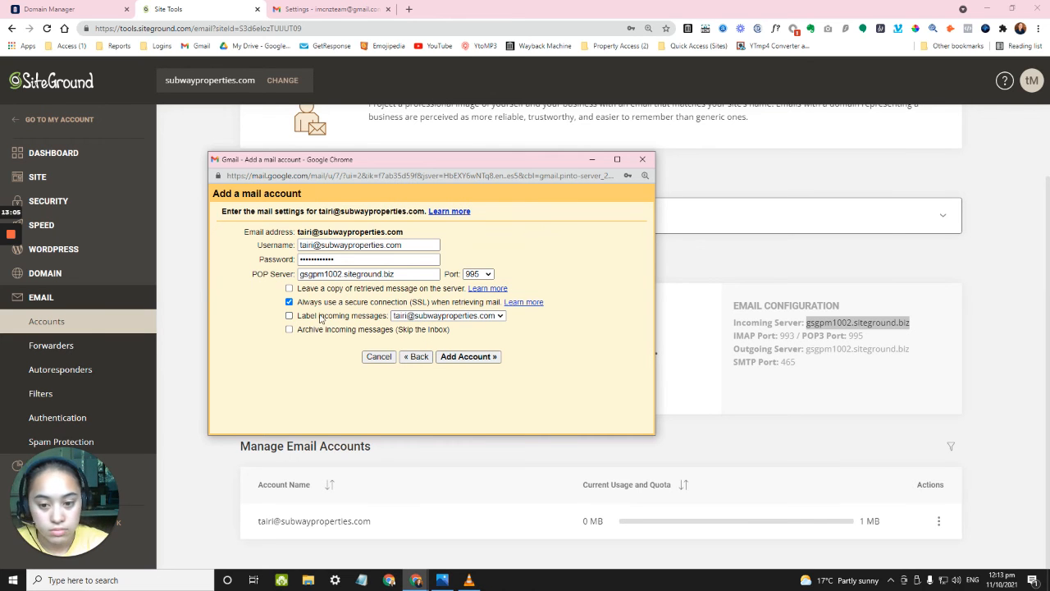
left_click(289, 316)
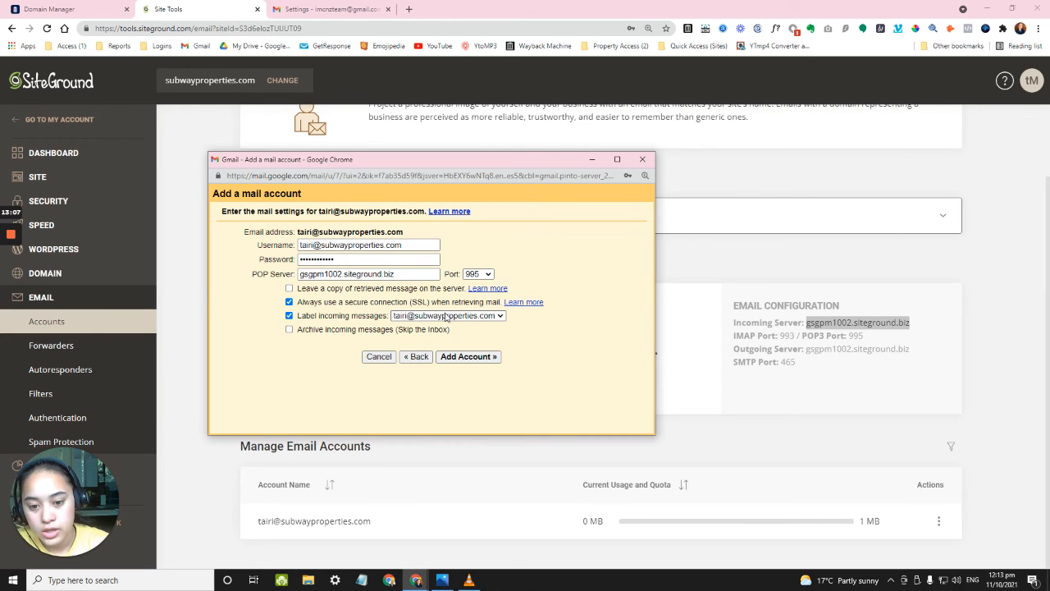
left_click(447, 316)
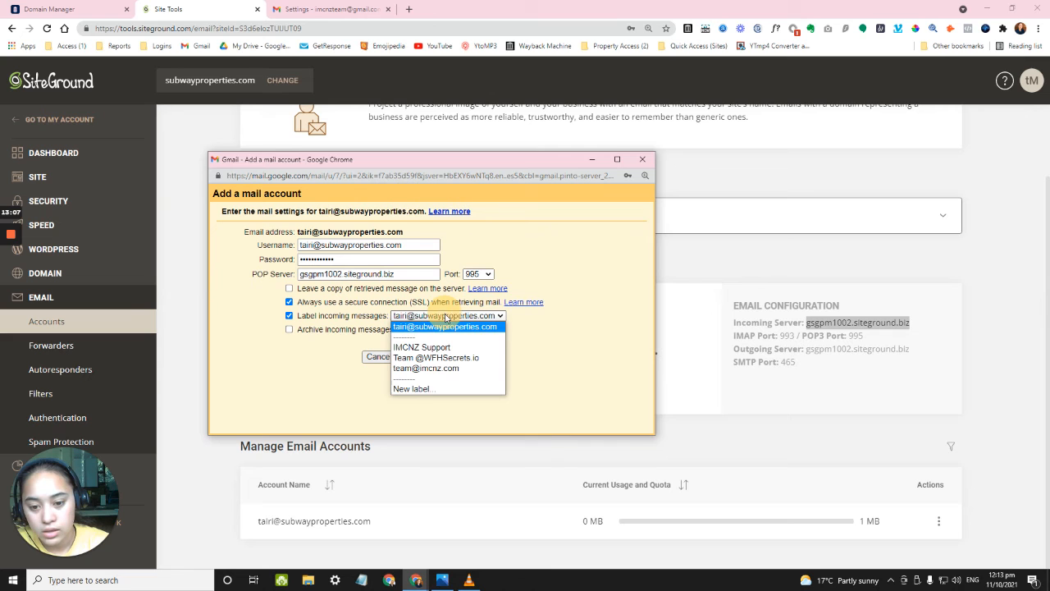
left_click(423, 392)
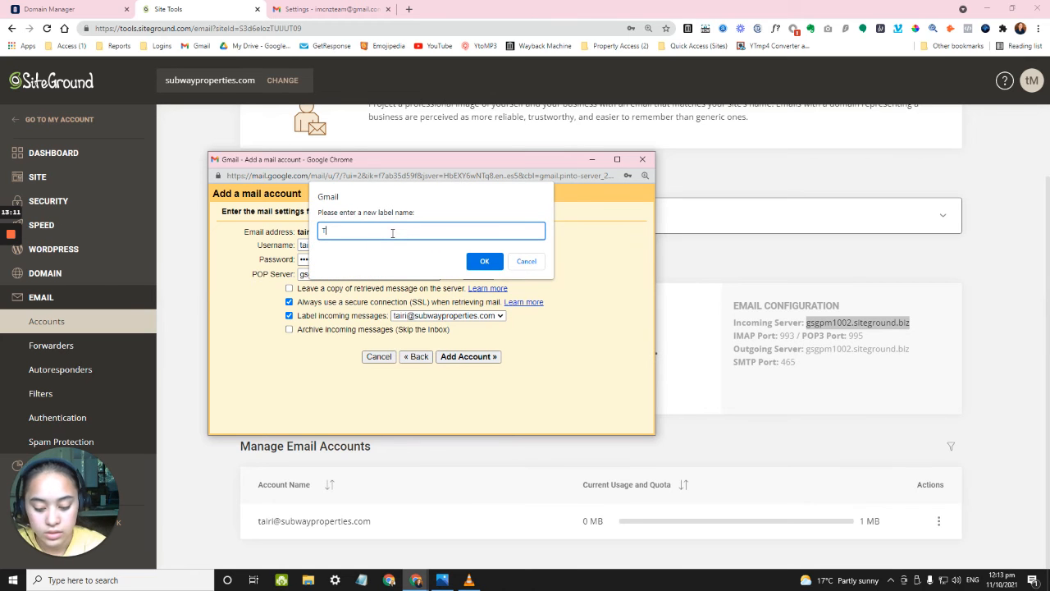
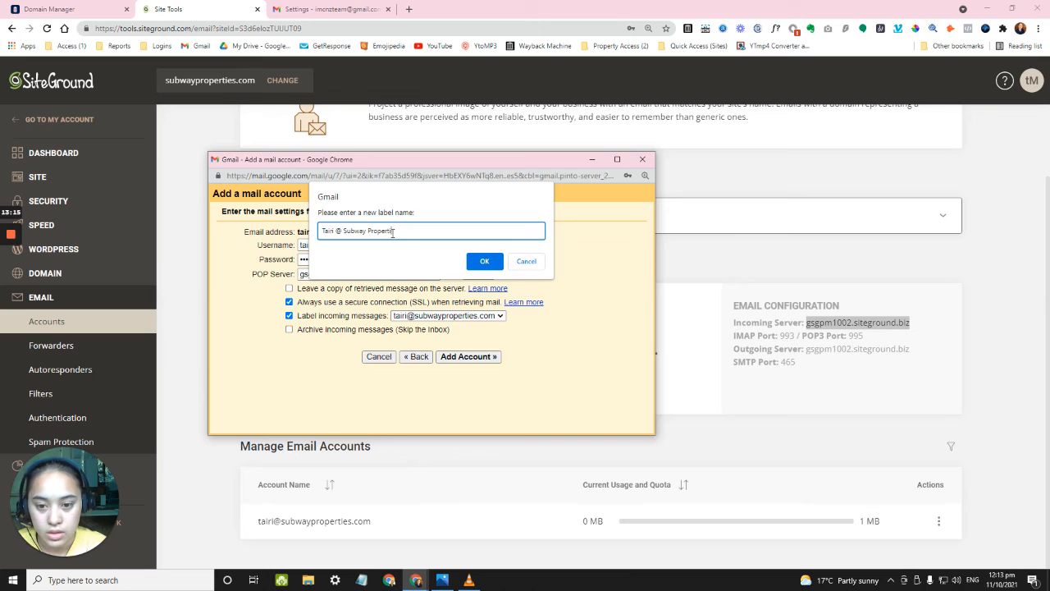
left_click(483, 260)
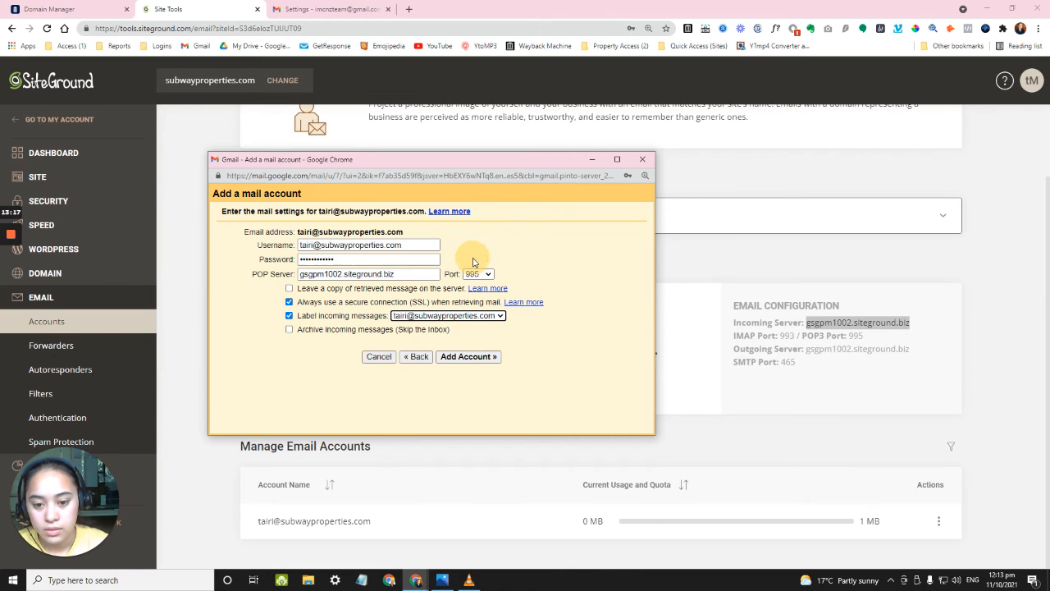
Review username, password and POP server, keep port 995, and add the account.
left_click(579, 318)
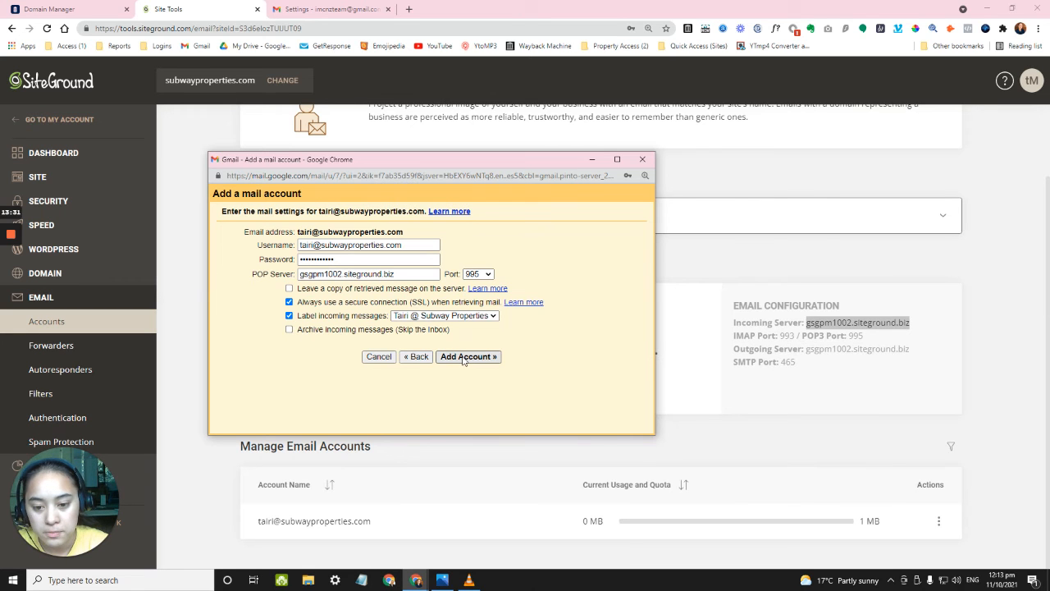
left_click(413, 244)
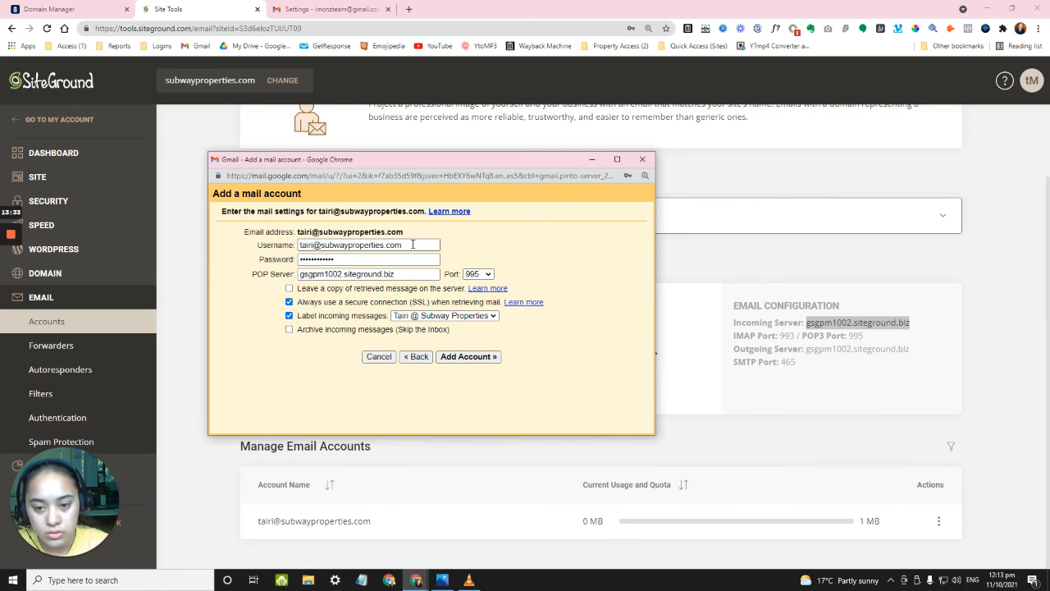
left_click(412, 244)
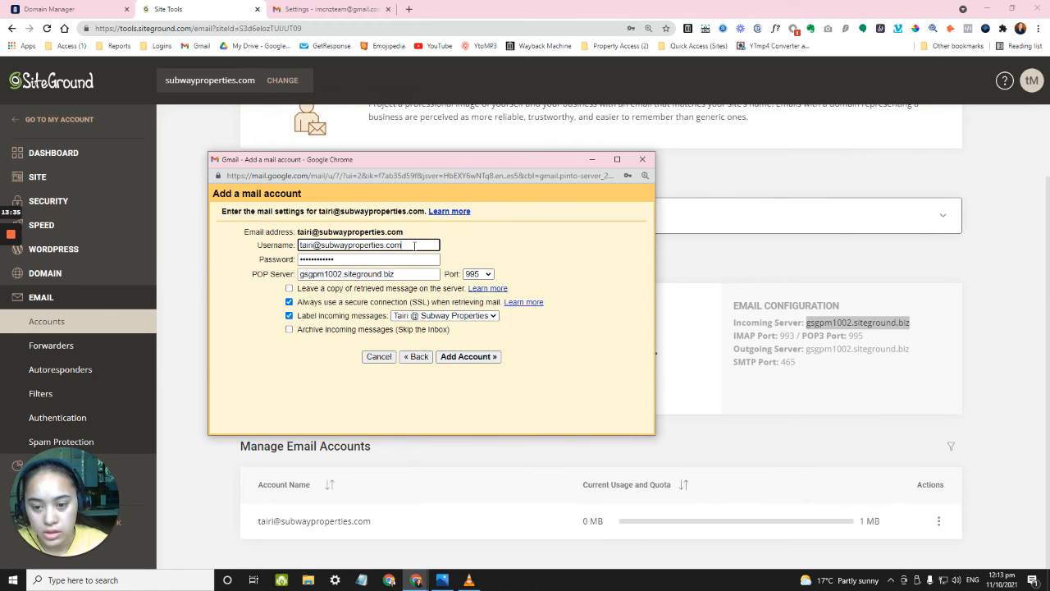
left_click(418, 255)
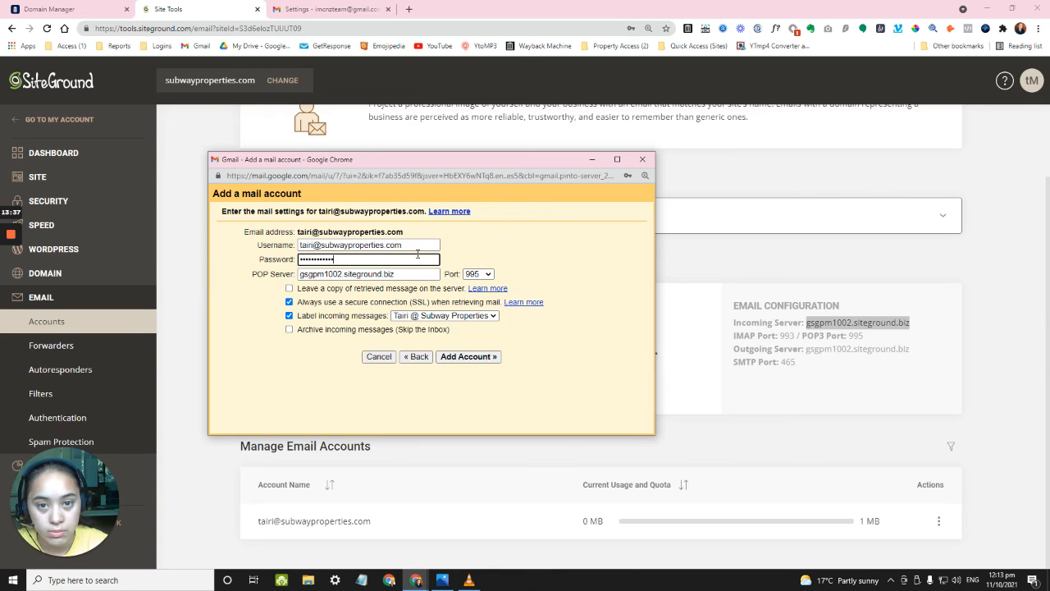
left_click(424, 274)
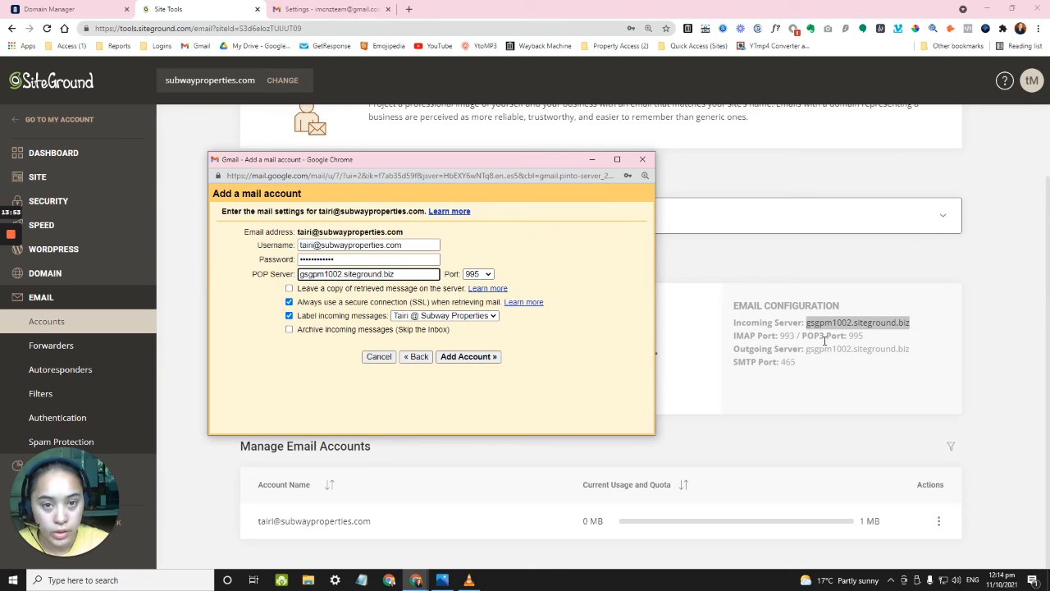
left_click(480, 275)
left_click(531, 262)
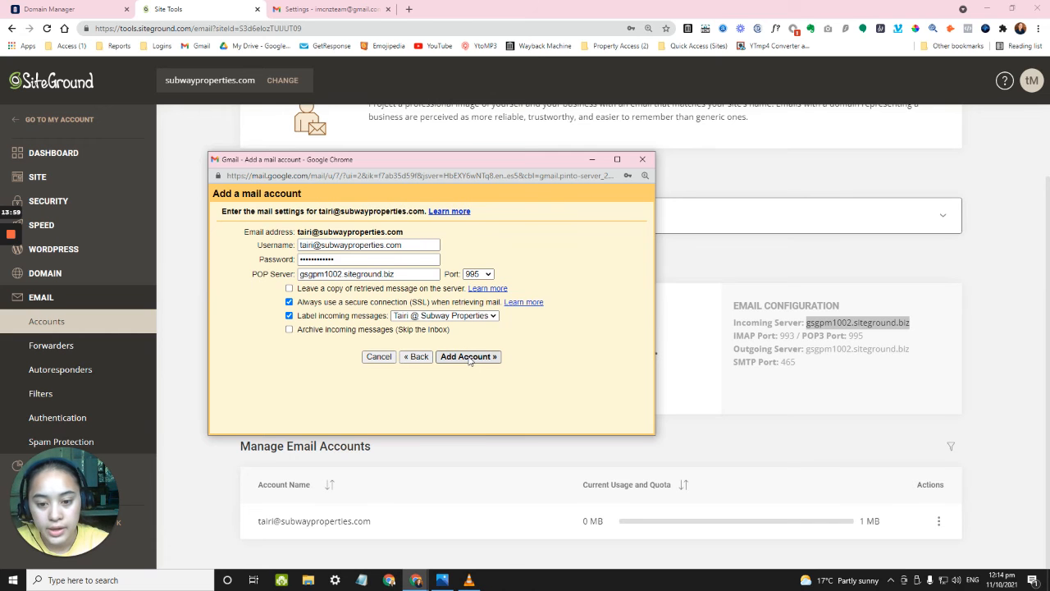
left_click(469, 362)
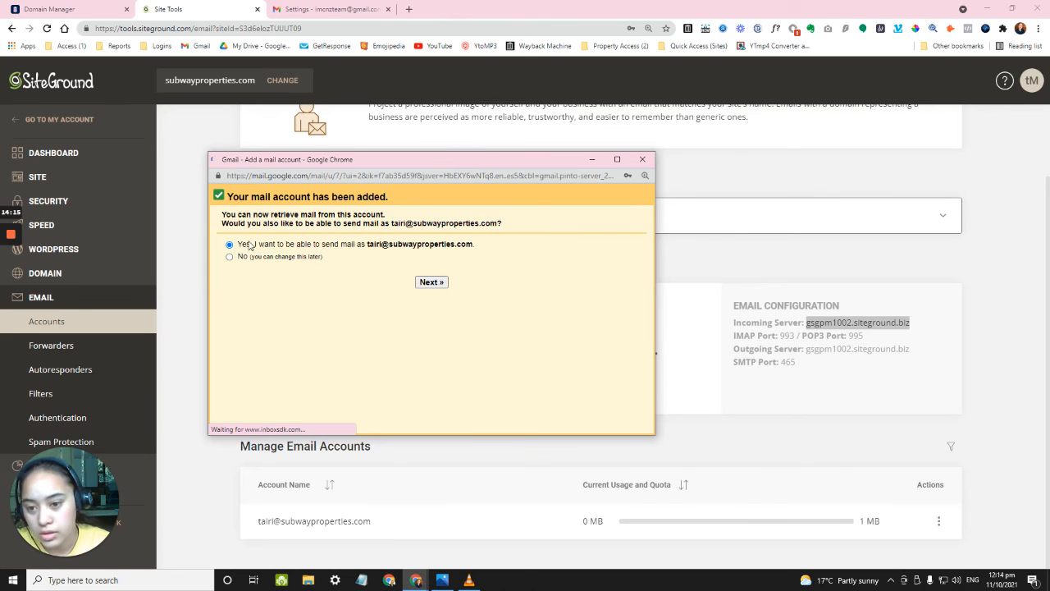
Save the mailbox password and continue to sending mail as the subwayproperties.com address.
left_click(435, 283)
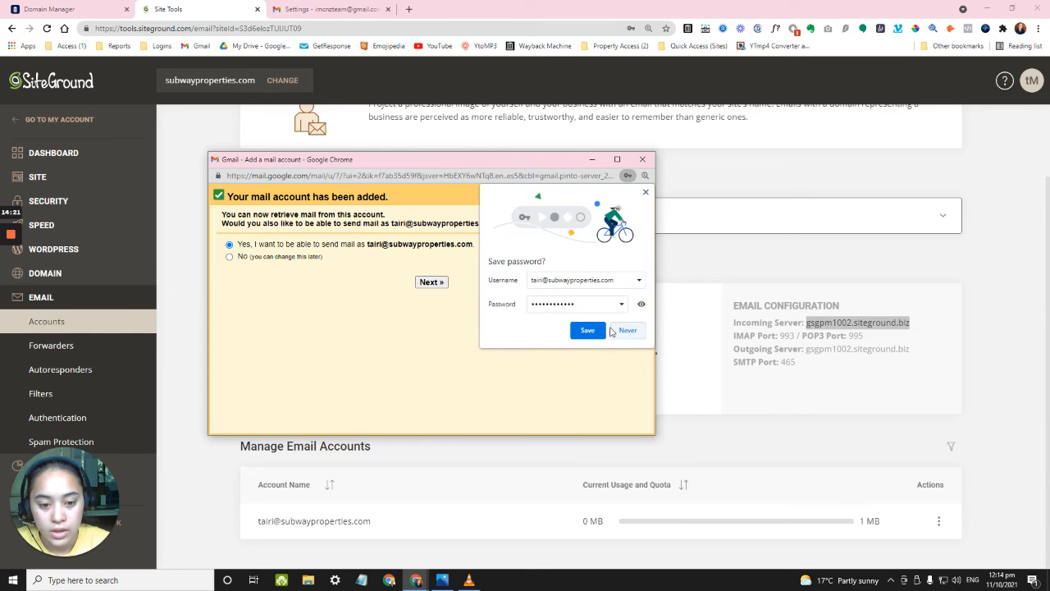
left_click(589, 330)
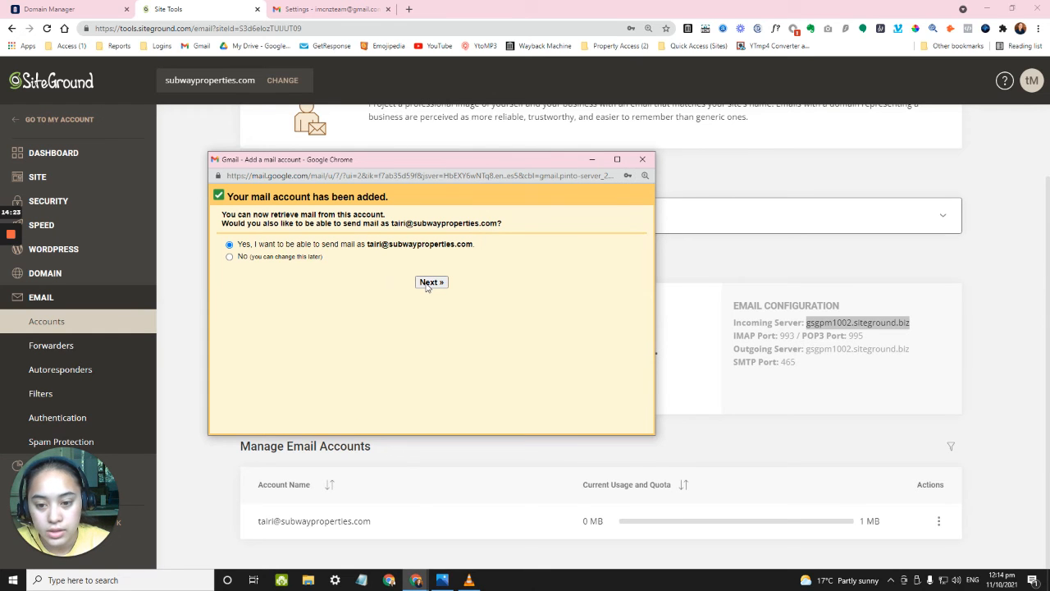
left_click(428, 283)
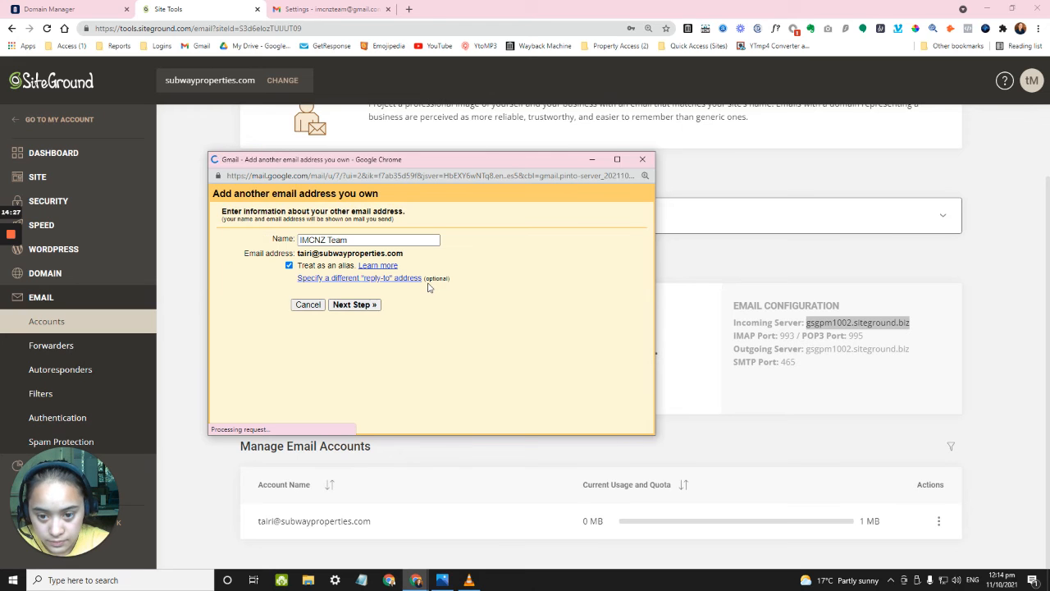
Replace the sender name 'IMCNZ Team' with the owner's full name.
triple_click(349, 239)
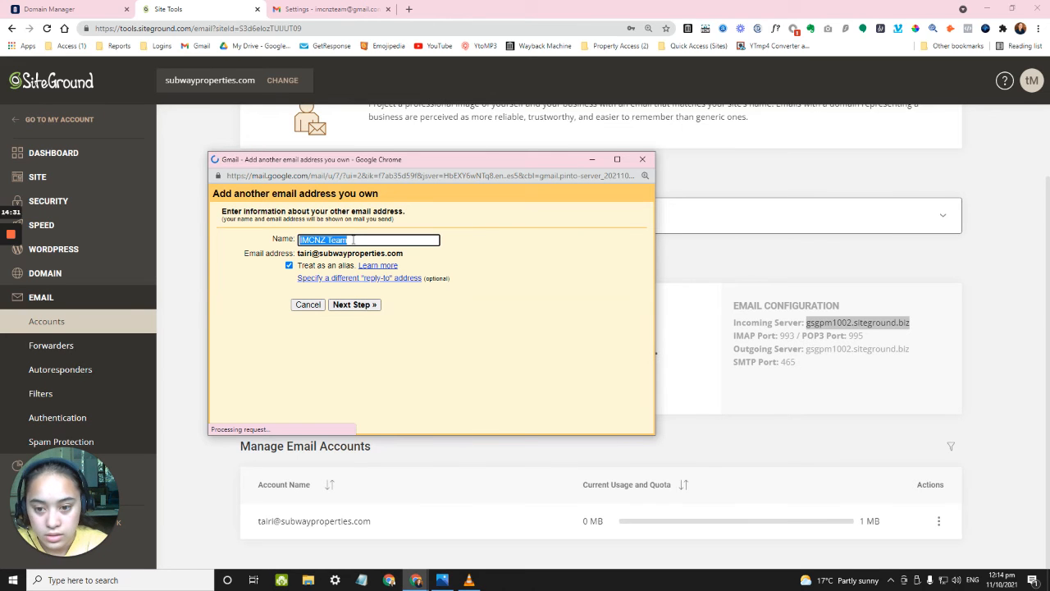
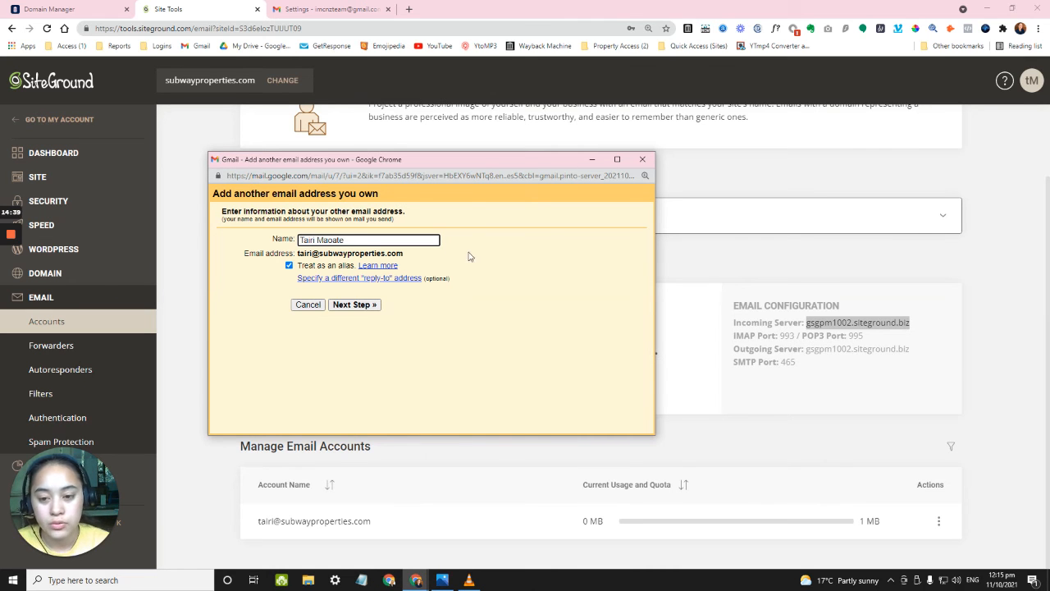
left_click_drag(302, 238, 347, 236)
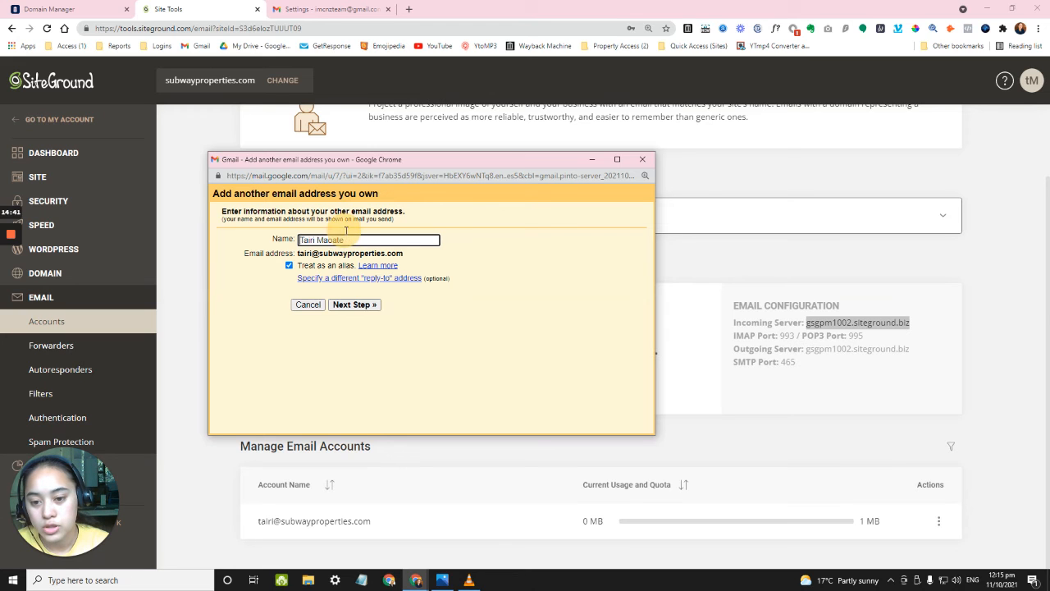
left_click(351, 238)
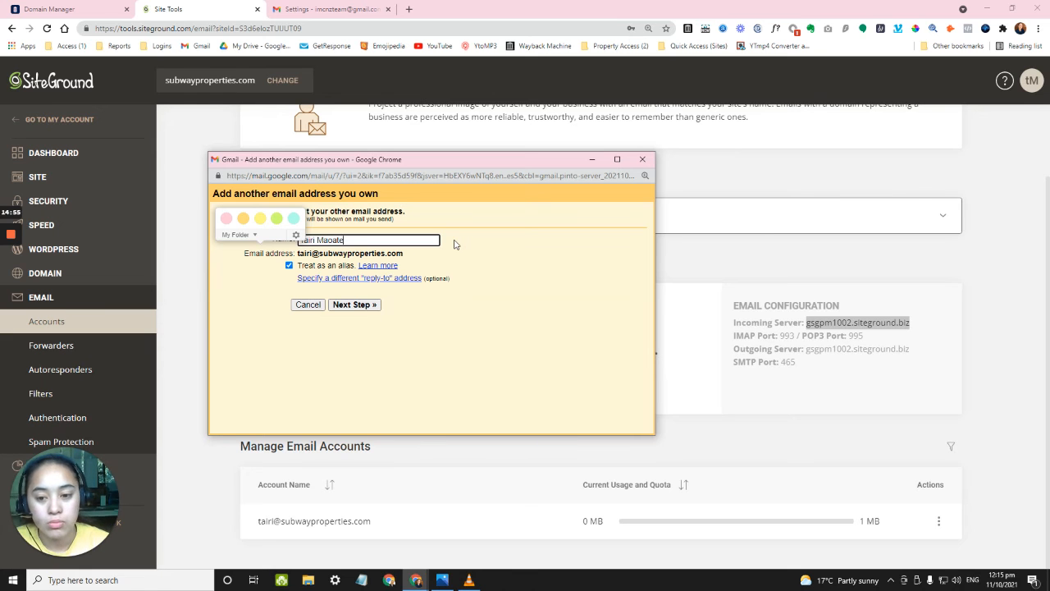
left_click(454, 243)
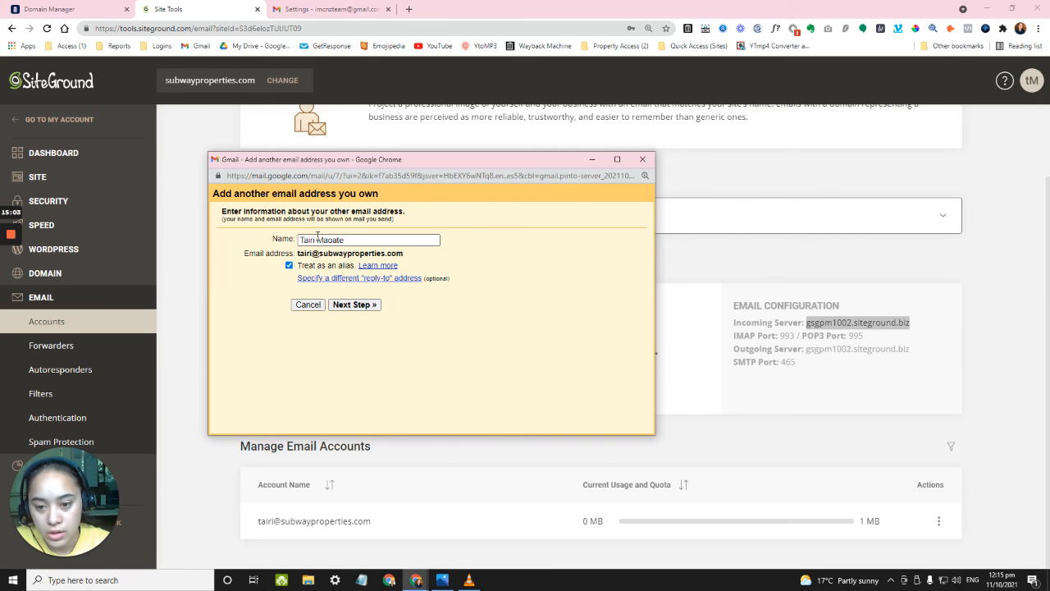
left_click_drag(318, 239, 353, 240)
type("@ ")
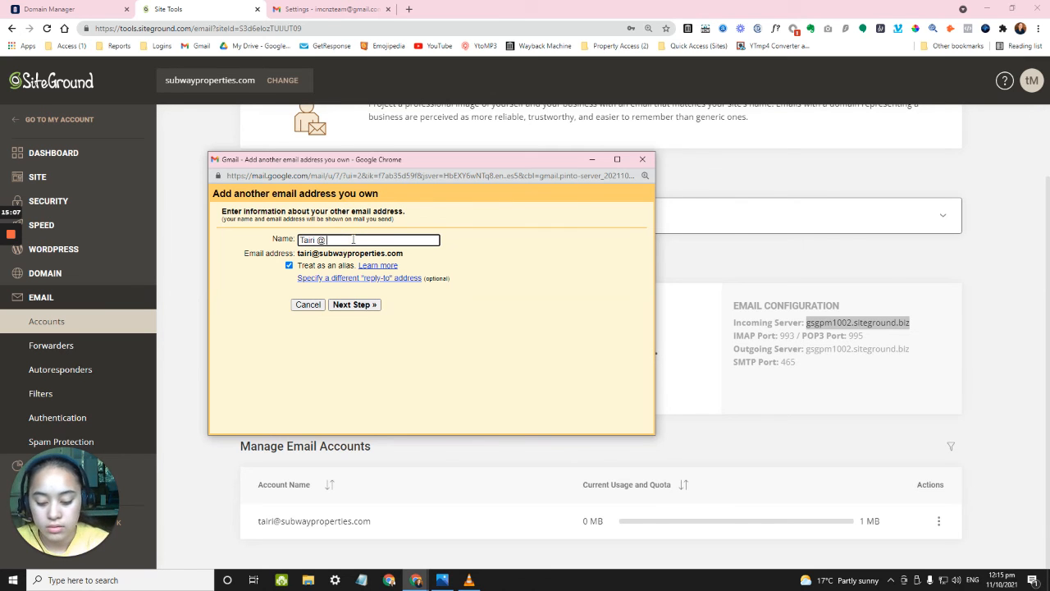
type("Domain")
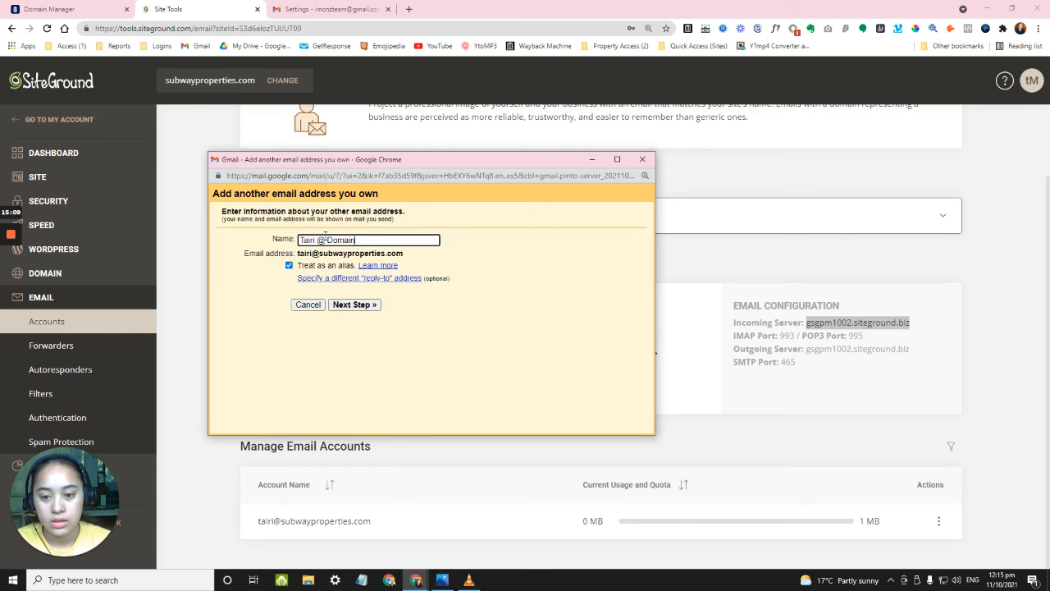
left_click_drag(299, 240, 387, 239)
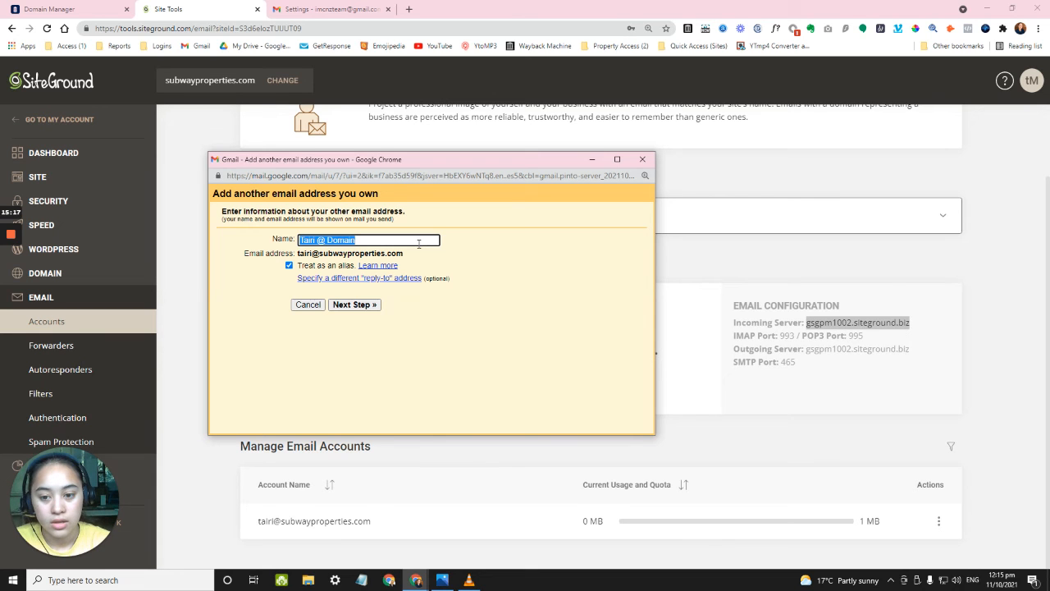
left_click(374, 240)
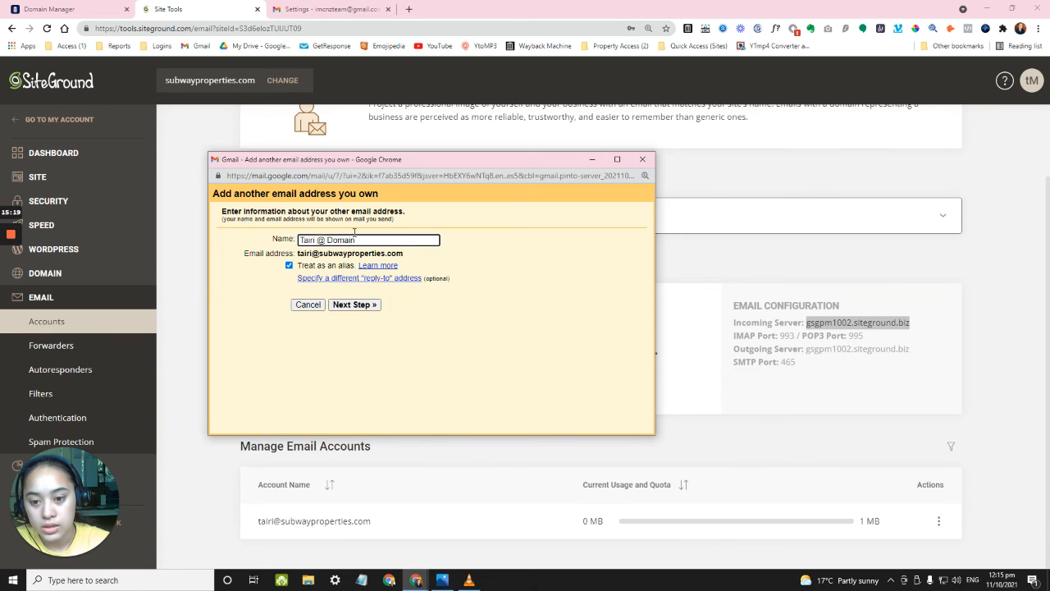
key("ctrl+shift+Left")
key("ctrl+shift+Left")
left_click(527, 247)
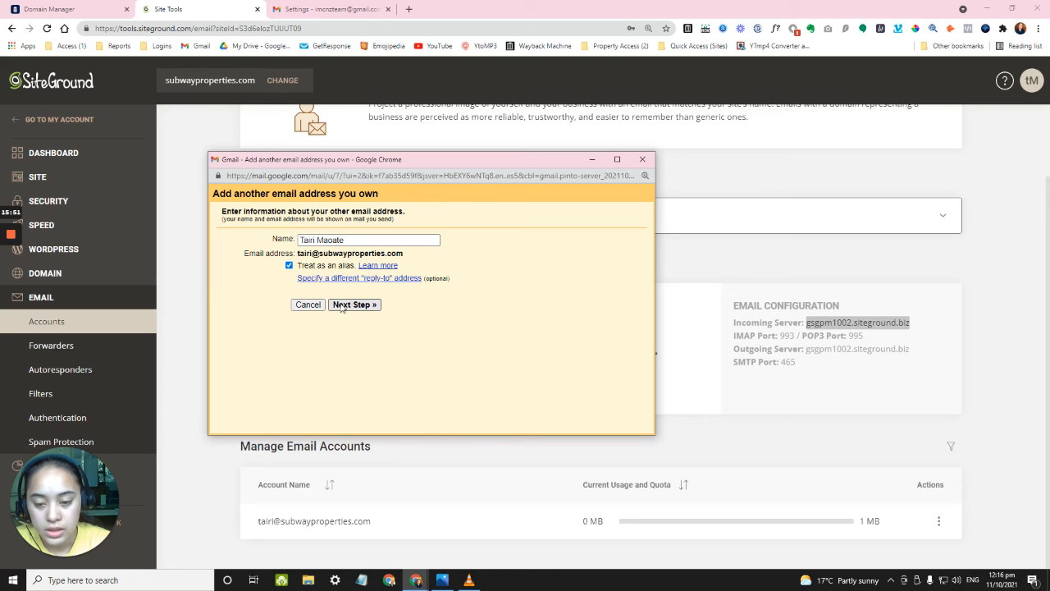
Paste SiteGround's outgoing server gsgpm1002.siteground.biz into Gmail's SMTP Server field.
left_click(344, 308)
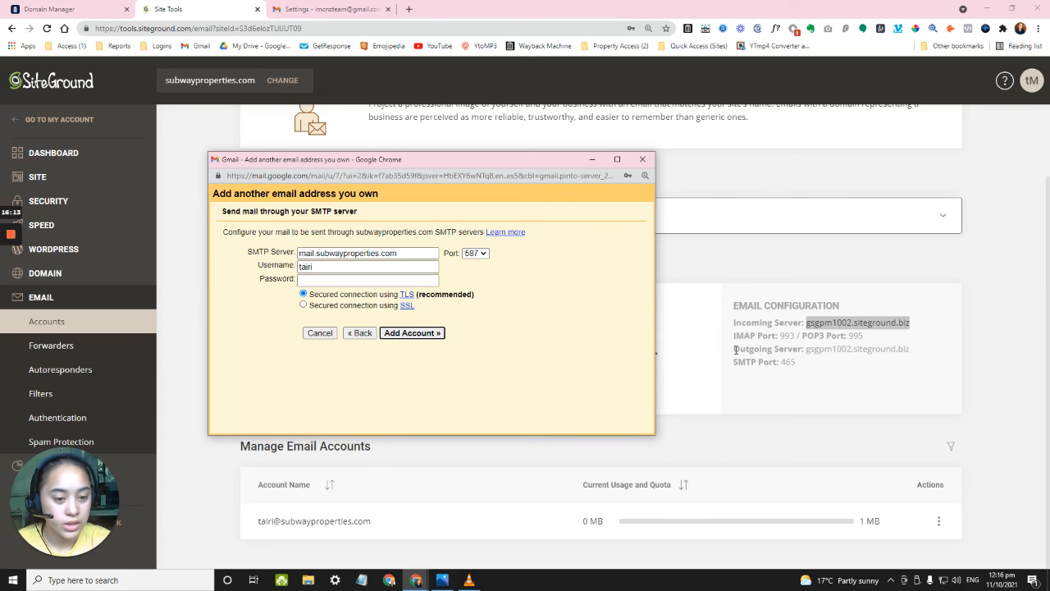
left_click_drag(736, 350, 910, 353)
right_click(909, 353)
left_click(927, 357)
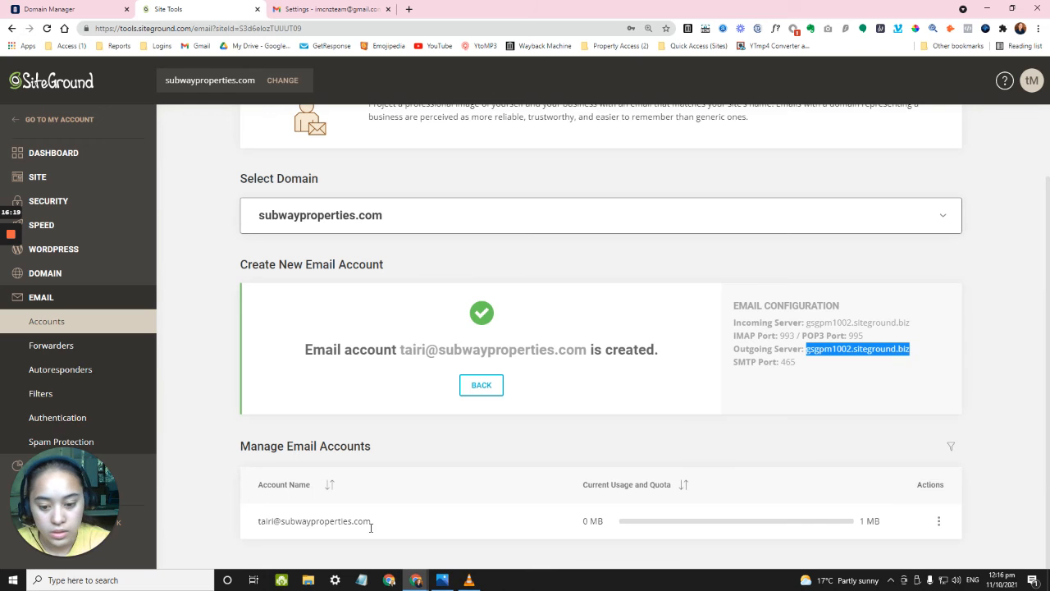
mouse_move(416, 580)
left_click(474, 551)
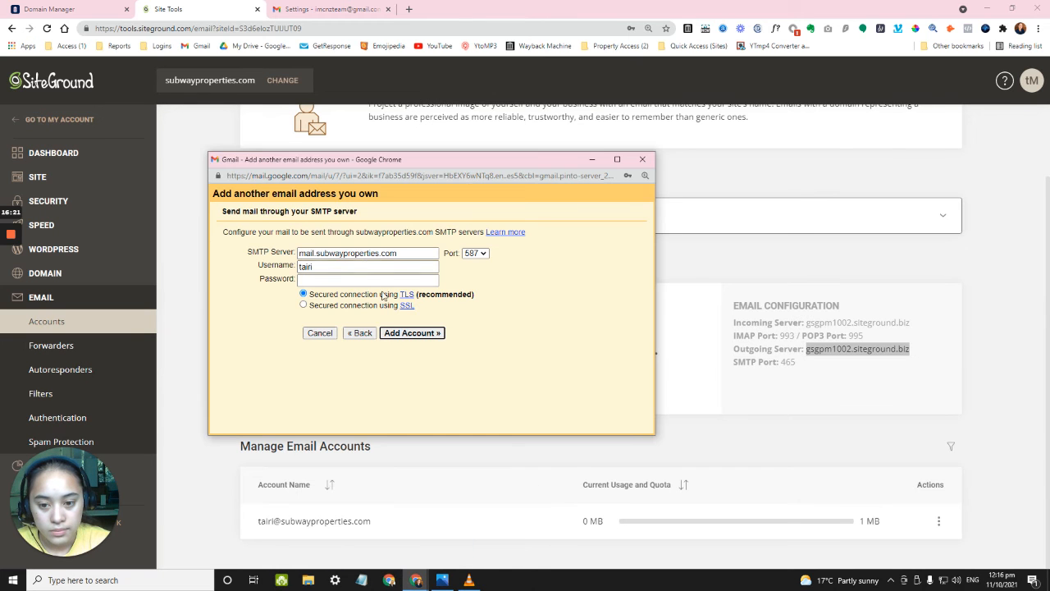
double_click(361, 253)
right_click(363, 259)
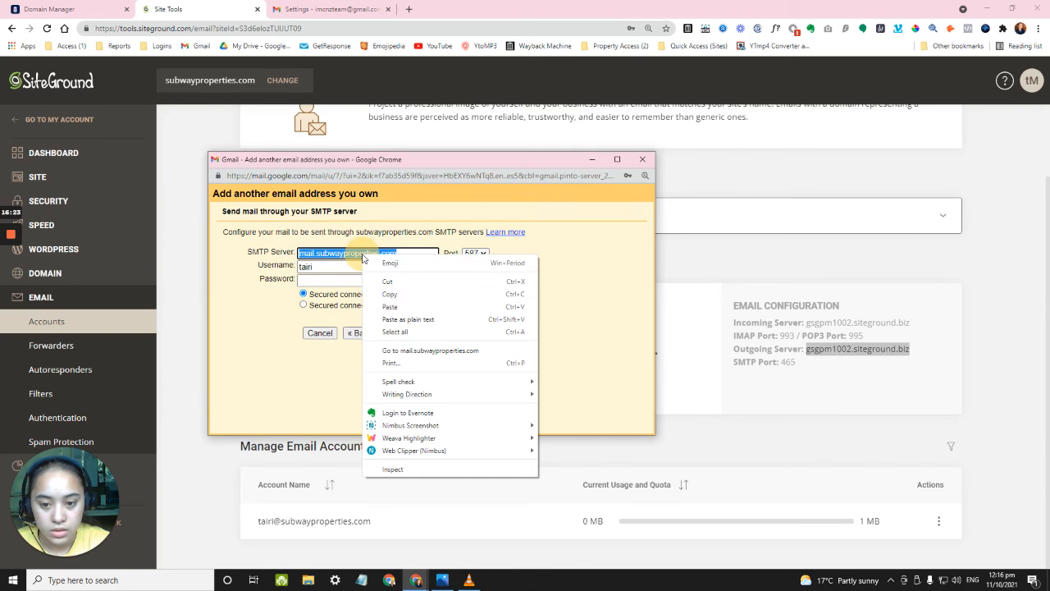
left_click(391, 307)
Autofill the full mailbox address as username along with the saved password.
double_click(369, 265)
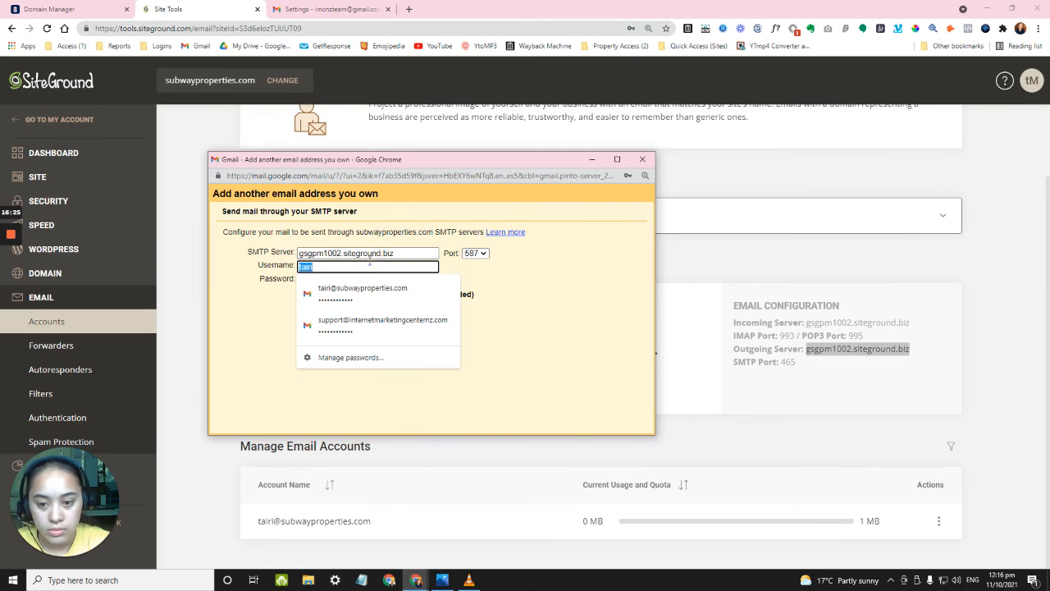
left_click(363, 288)
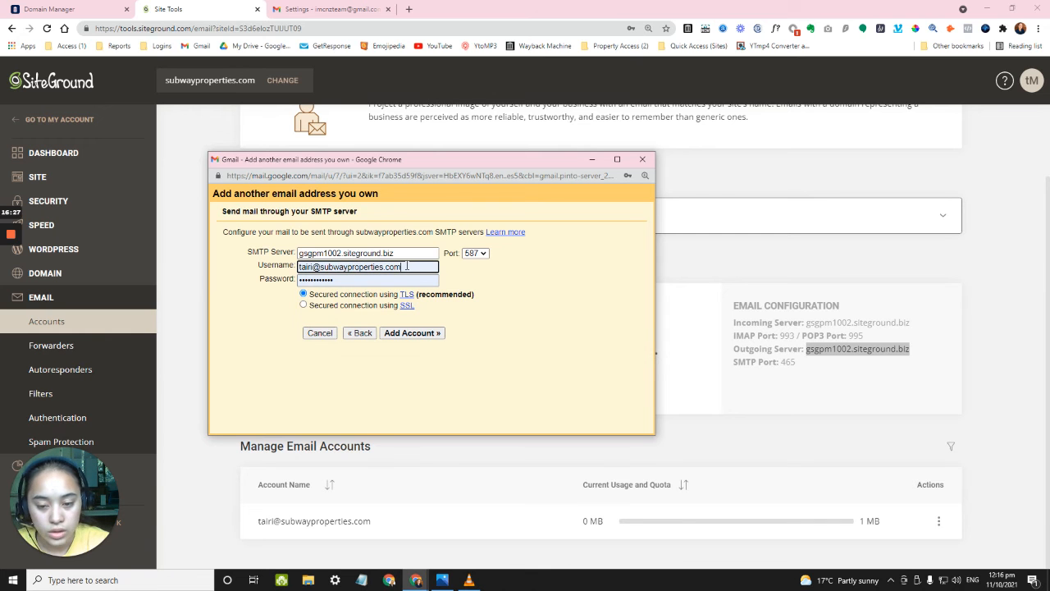
left_click(402, 280)
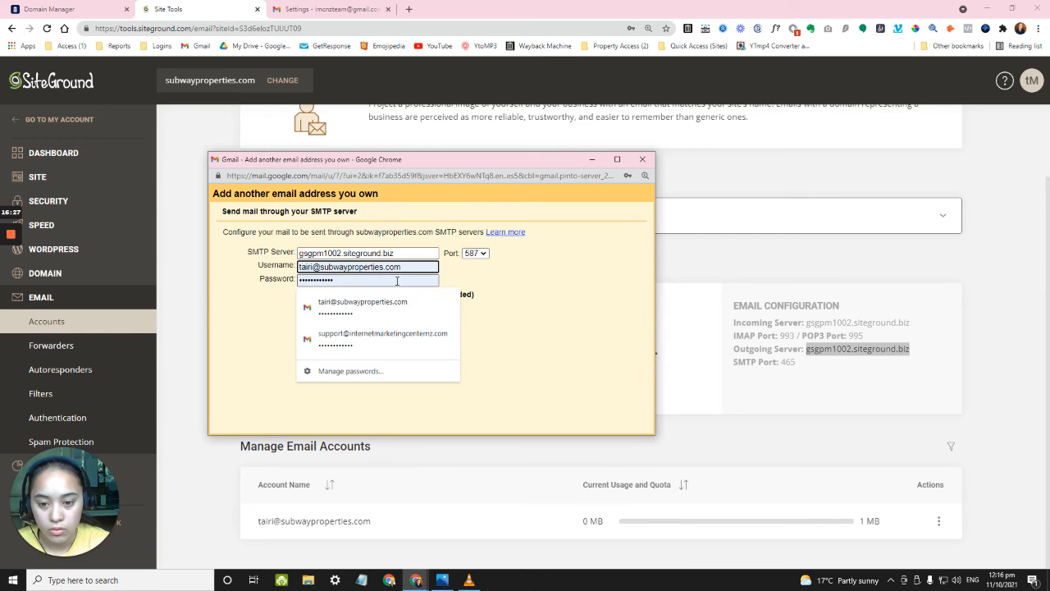
left_click(495, 274)
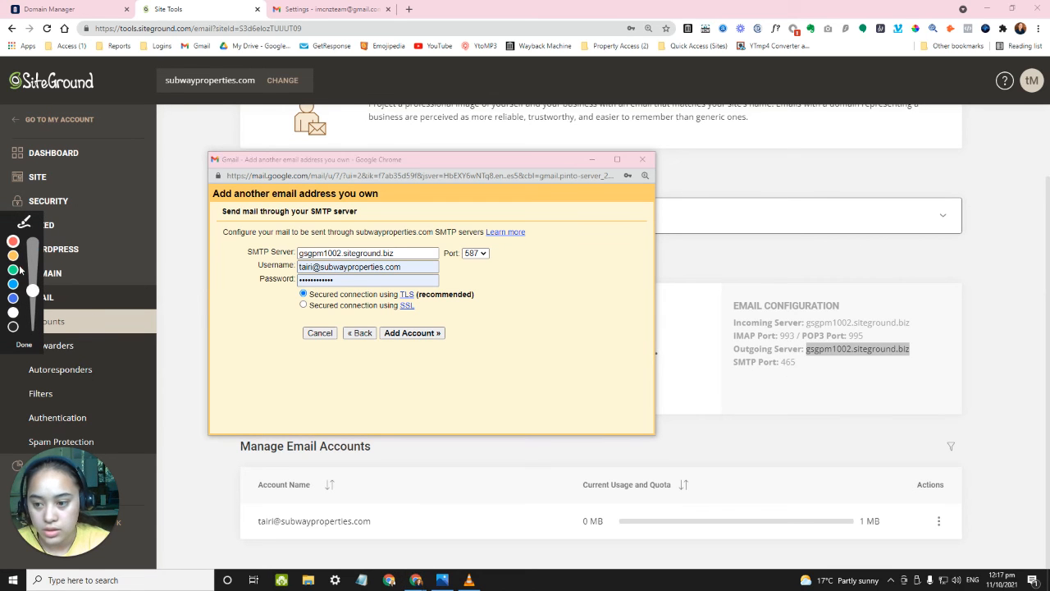
Check SiteGround's SMTP port 465, set it in Gmail, and submit the SMTP settings.
left_click(793, 364)
left_click_drag(779, 373, 825, 378)
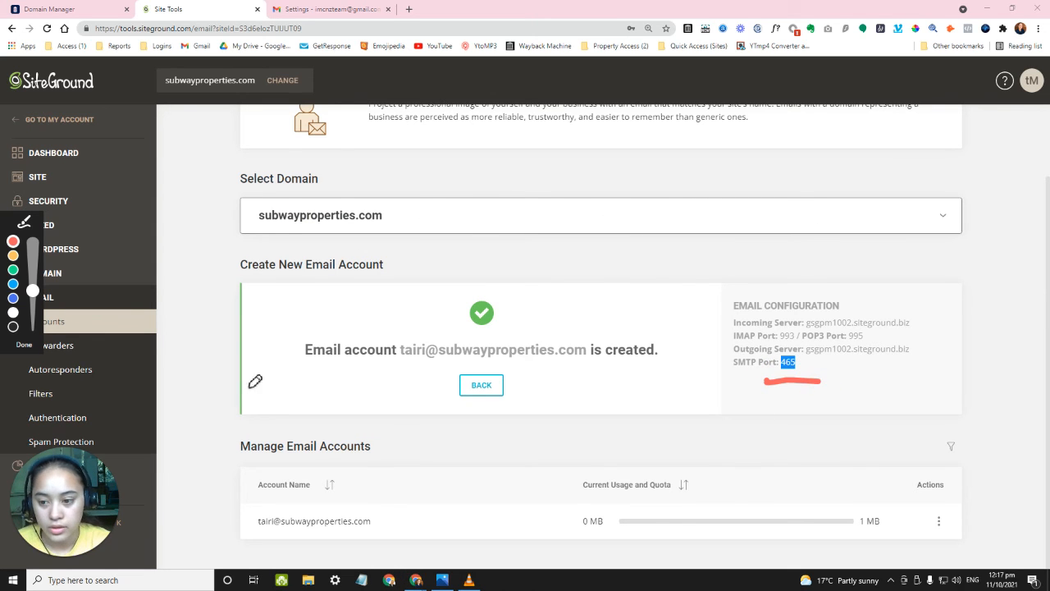
left_click(22, 347)
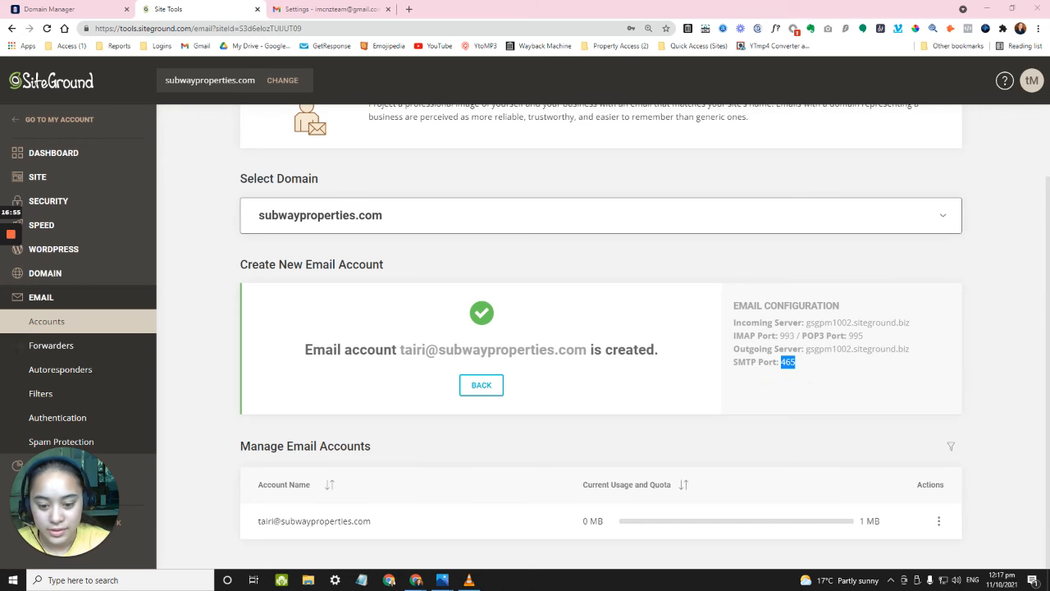
mouse_move(416, 579)
left_click(458, 534)
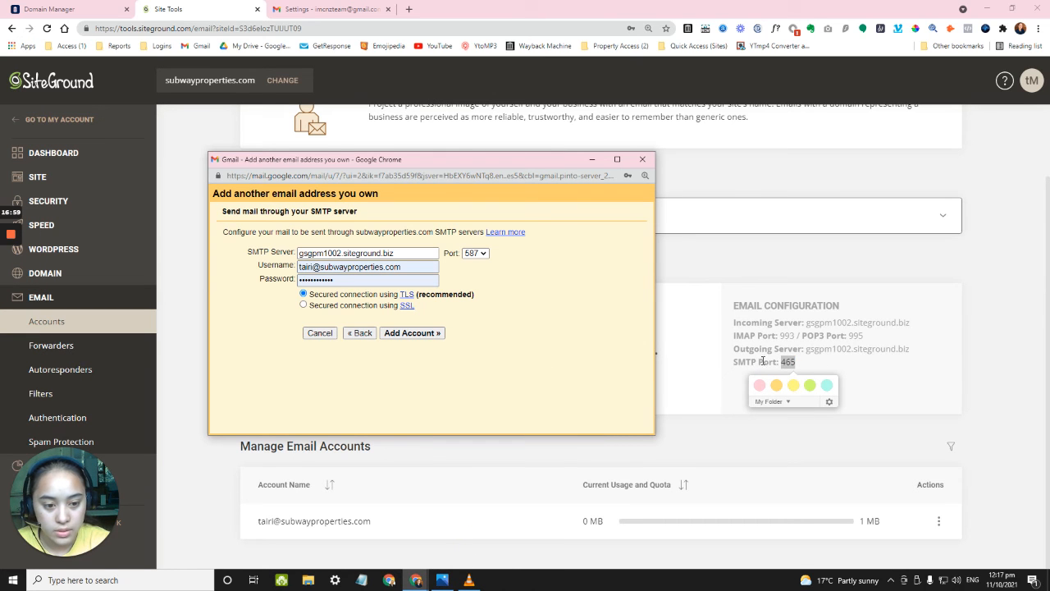
left_click(475, 252)
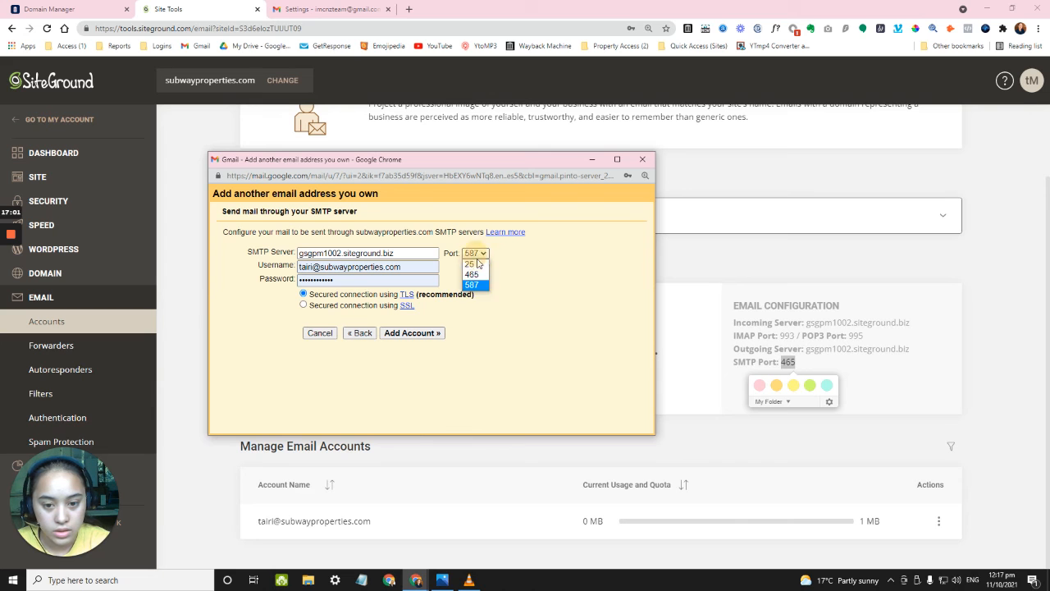
left_click(478, 277)
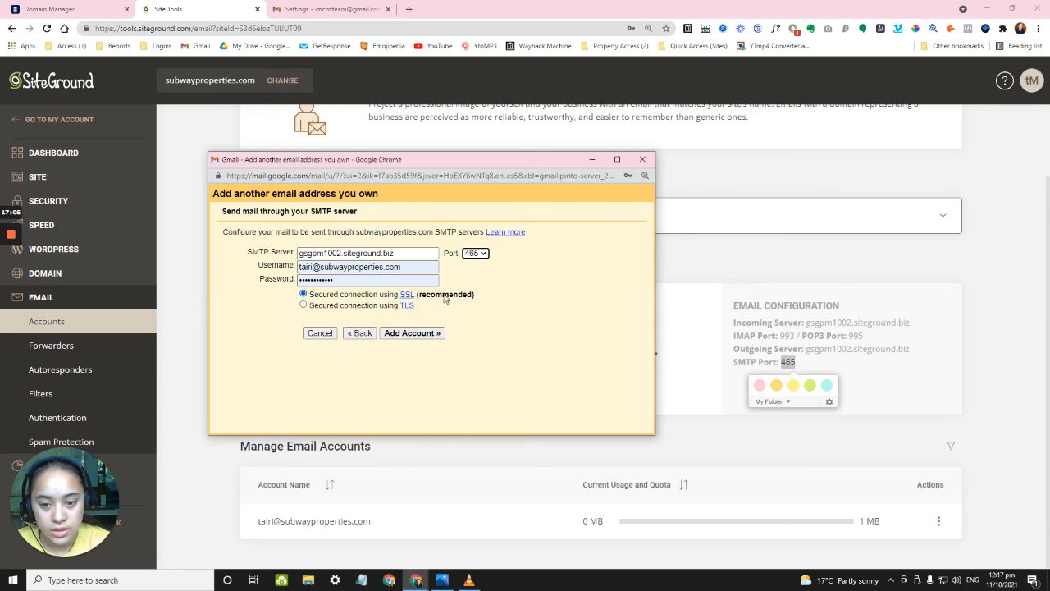
left_click(420, 333)
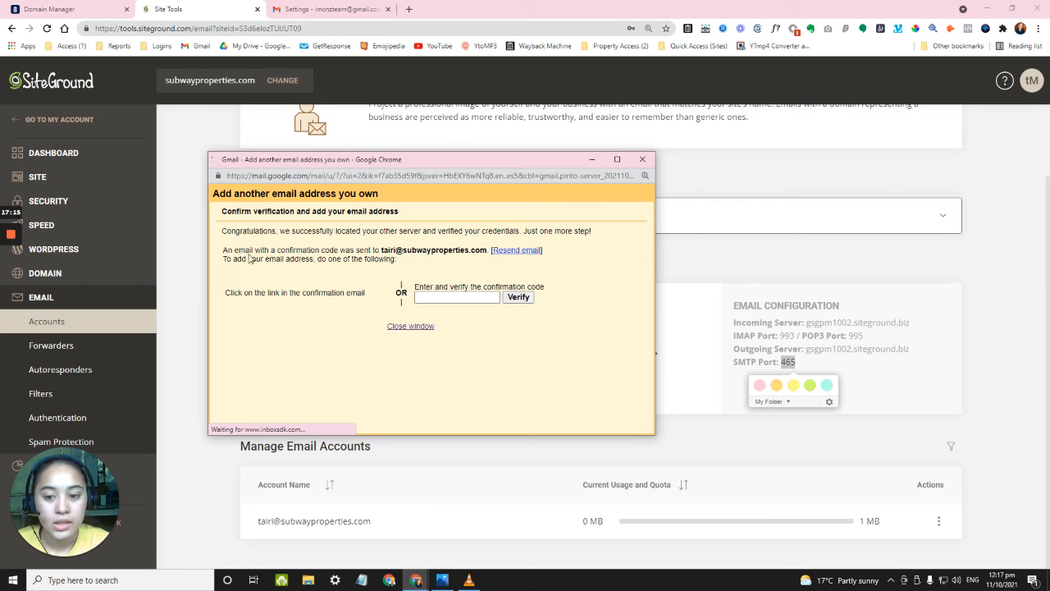
Move the confirmation-code window aside and return to the Gmail Settings page.
left_click_drag(346, 156, 354, 145)
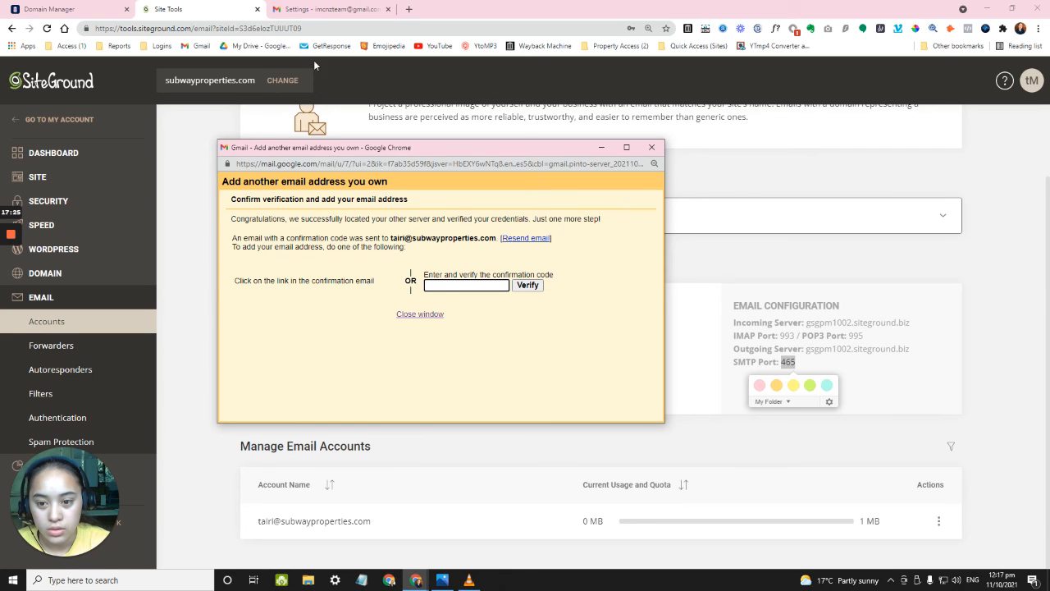
left_click(323, 10)
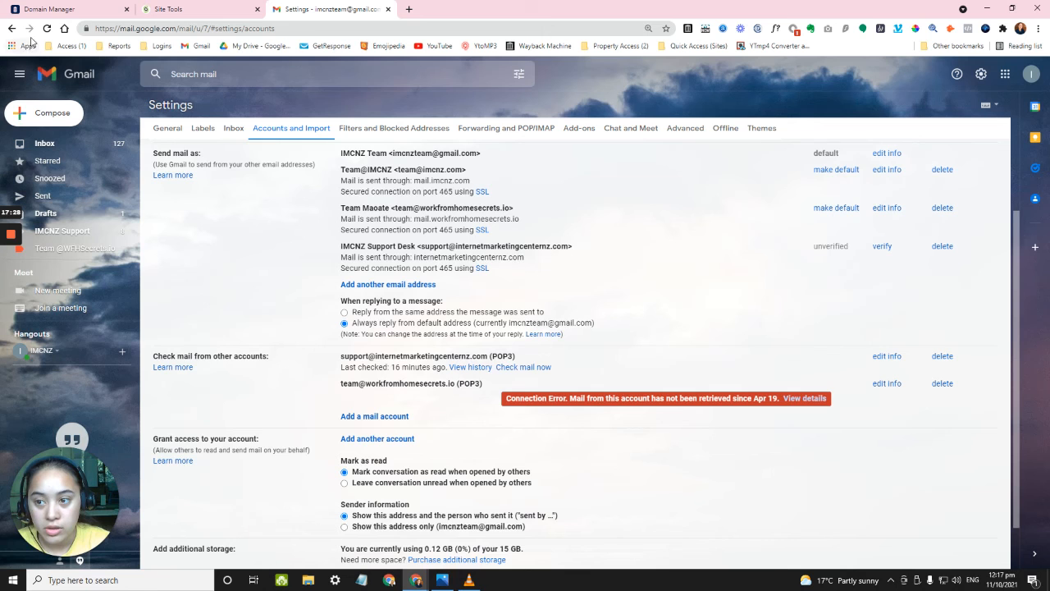
Reload Accounts and Import to list the new account, then open the Subway Properties label.
key("ctrl+plus")
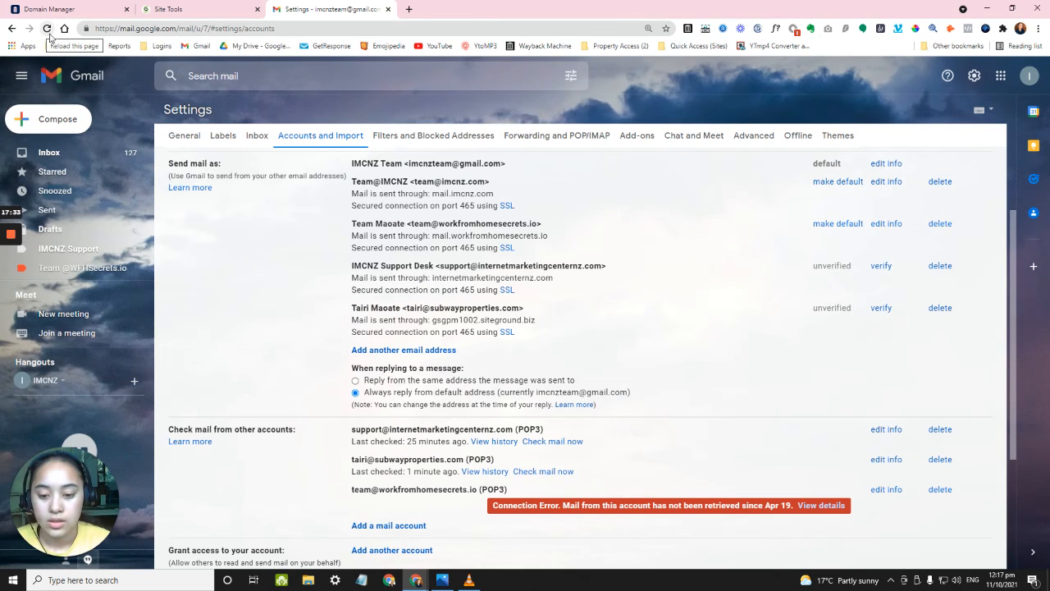
scroll(497, 434, "down", 2)
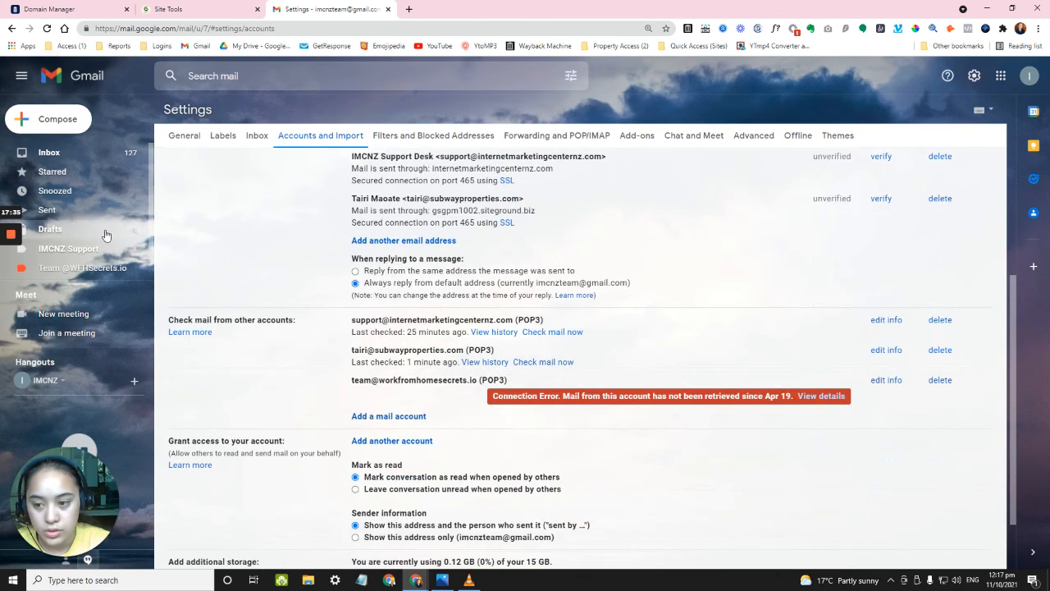
left_click(47, 28)
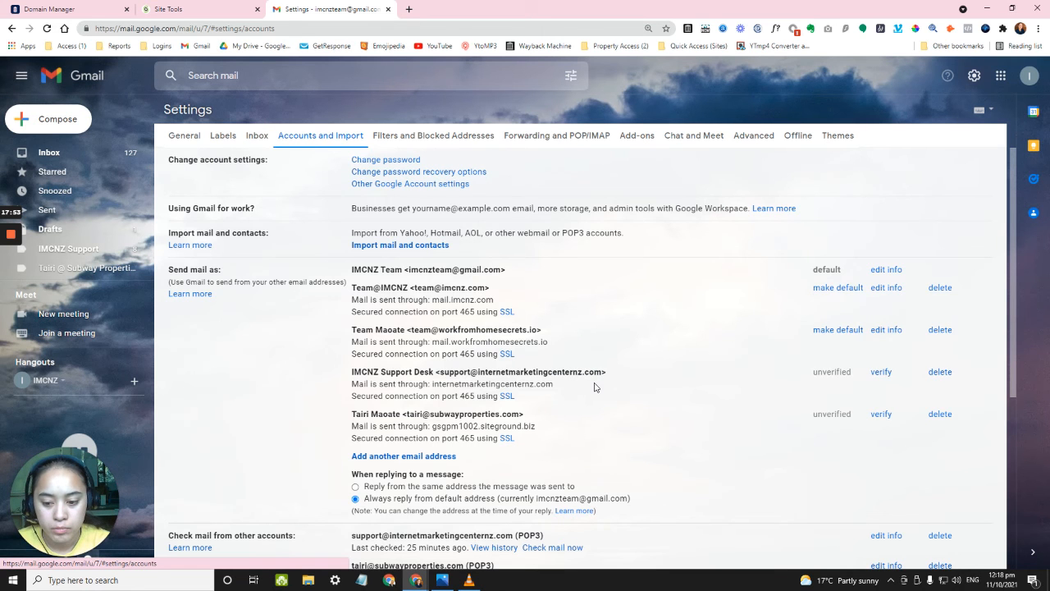
scroll(595, 386, "down", 3)
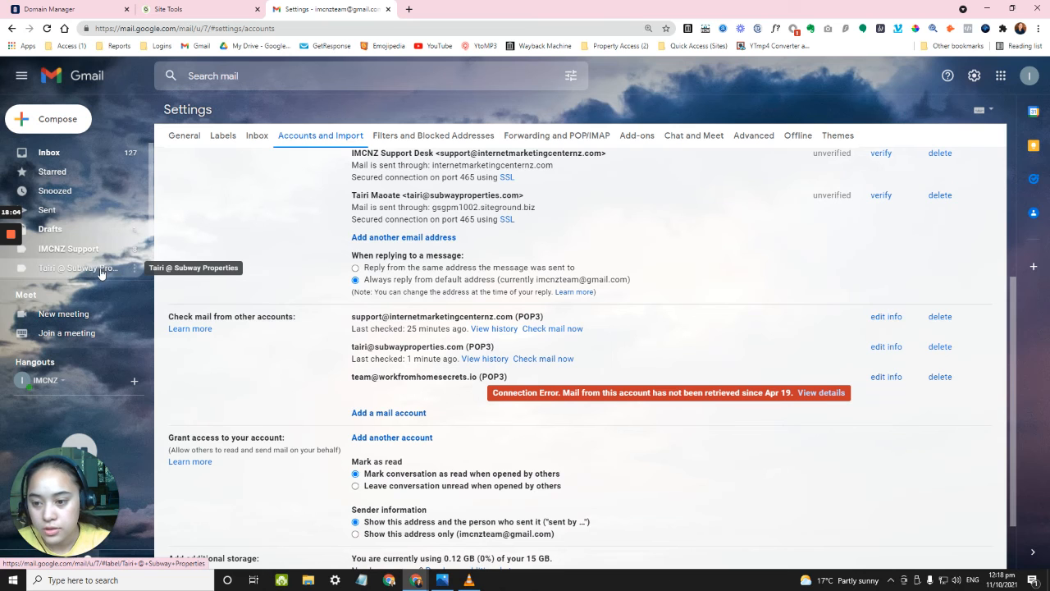
left_click(59, 275)
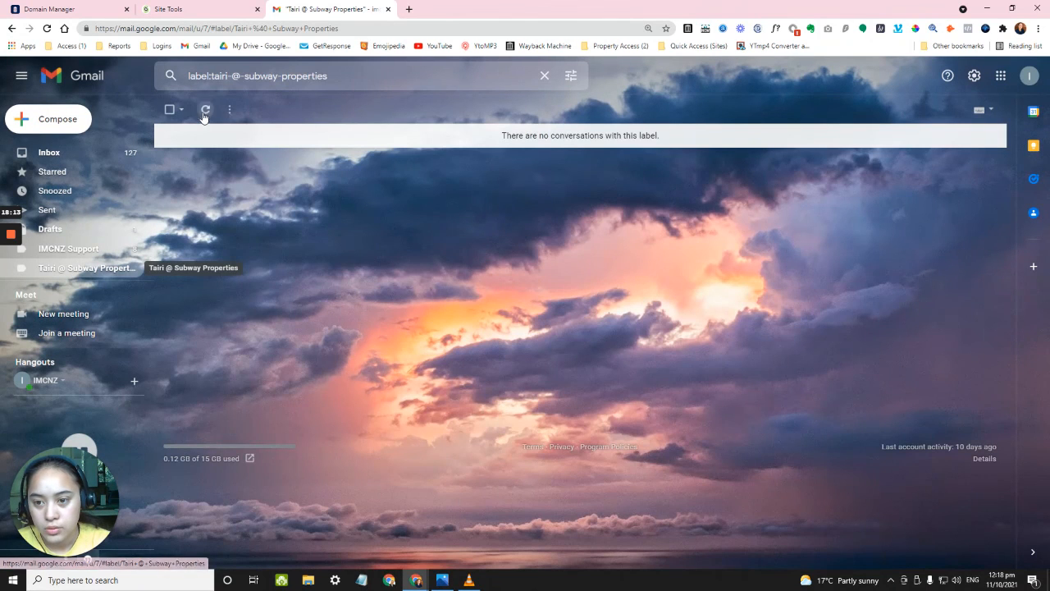
Refresh the label's conversation list, then open Gmail's Accounts and Import settings.
left_click(204, 111)
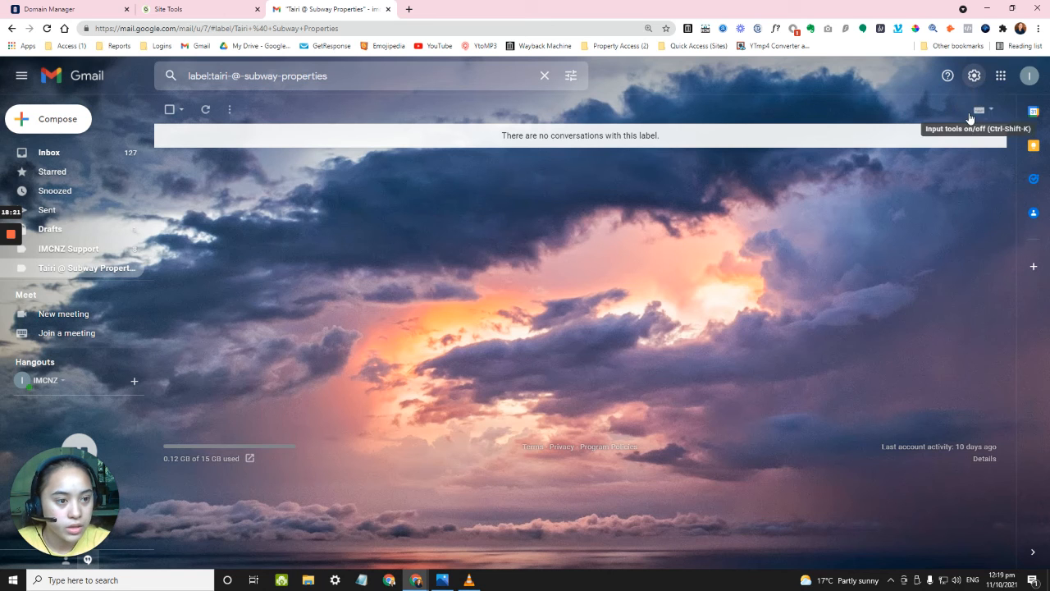
left_click(974, 75)
left_click(974, 75)
left_click(974, 76)
left_click(943, 138)
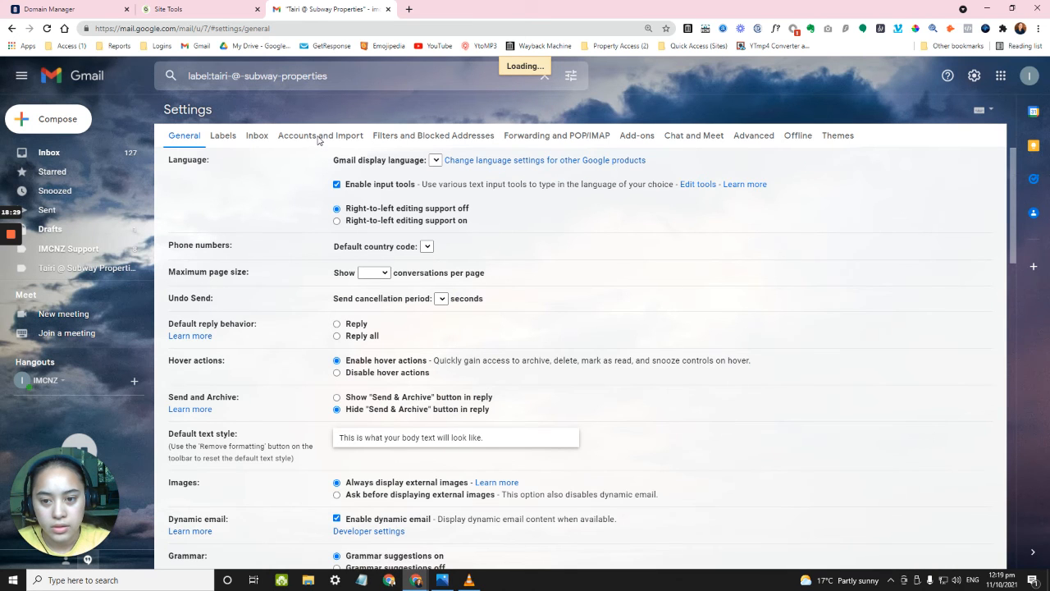
left_click(319, 137)
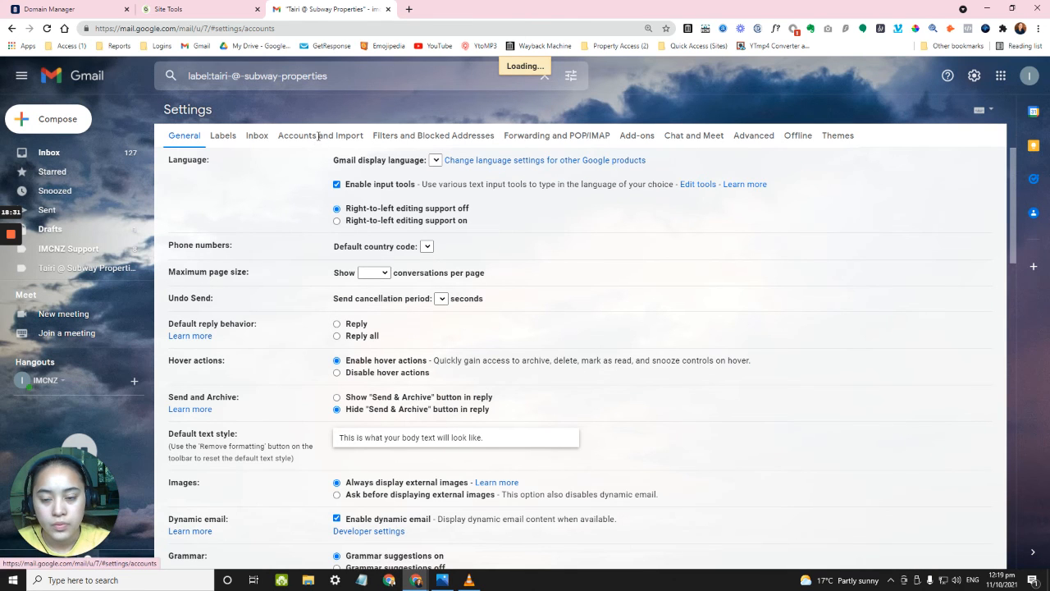
Run Check mail now twice for the subwayproperties.com POP3 account, then go to Site Tools.
scroll(246, 323, "down", 1)
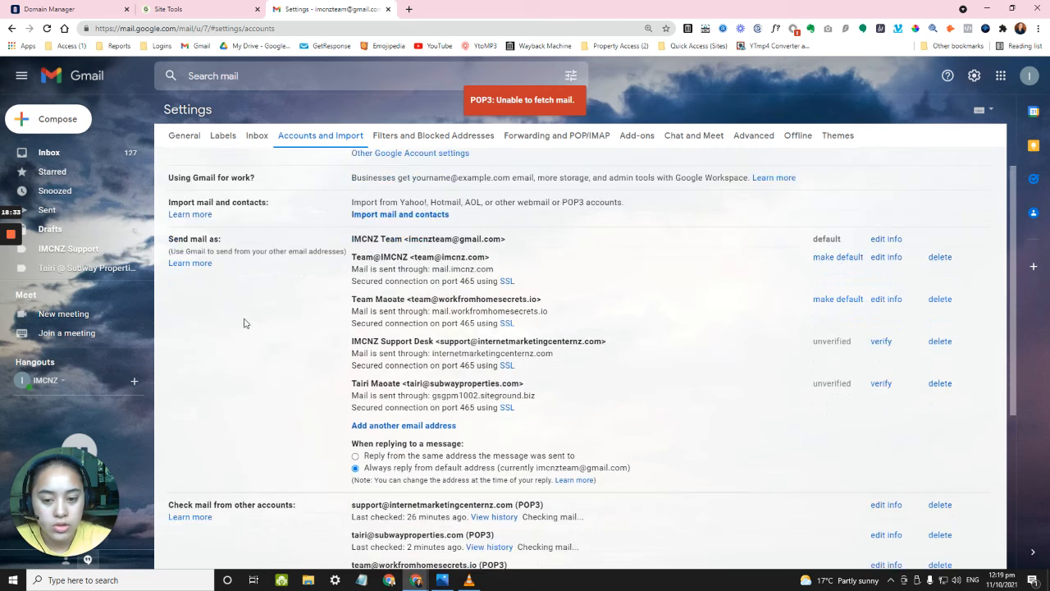
scroll(244, 323, "down", 3)
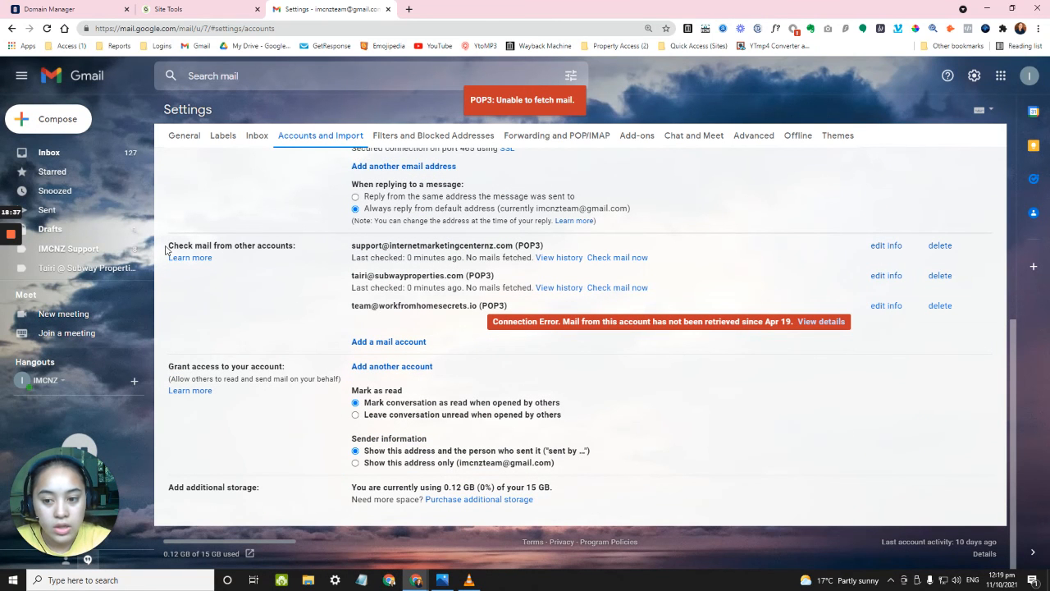
left_click_drag(174, 245, 286, 305)
left_click(286, 305)
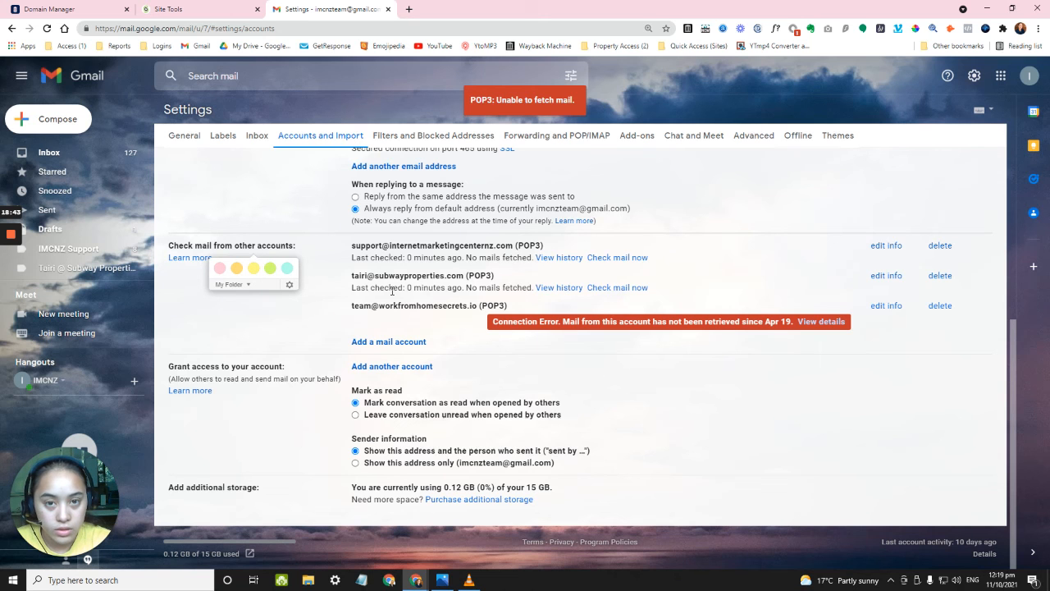
left_click(611, 288)
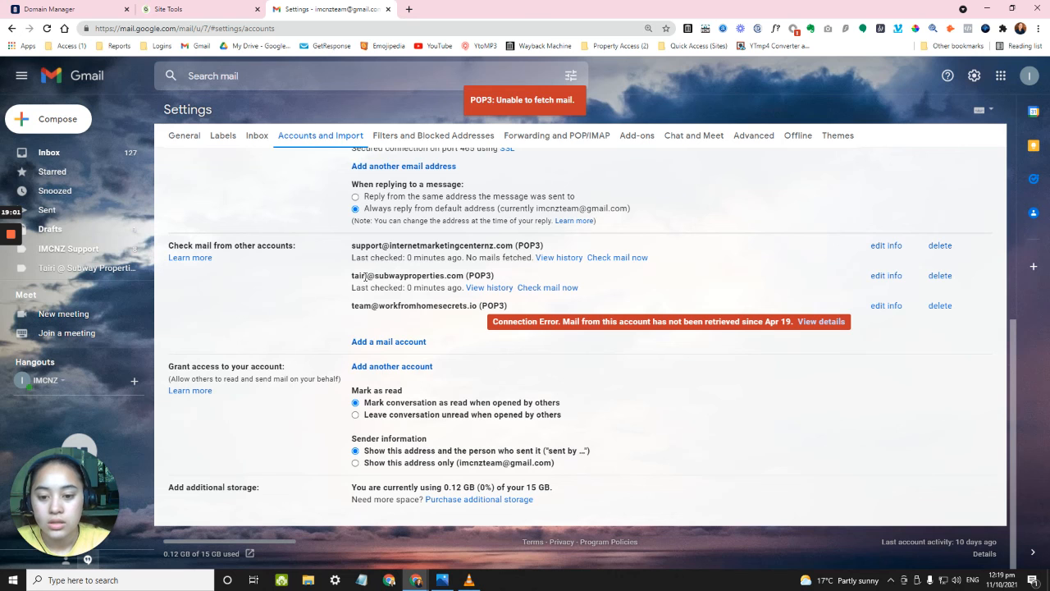
left_click(531, 289)
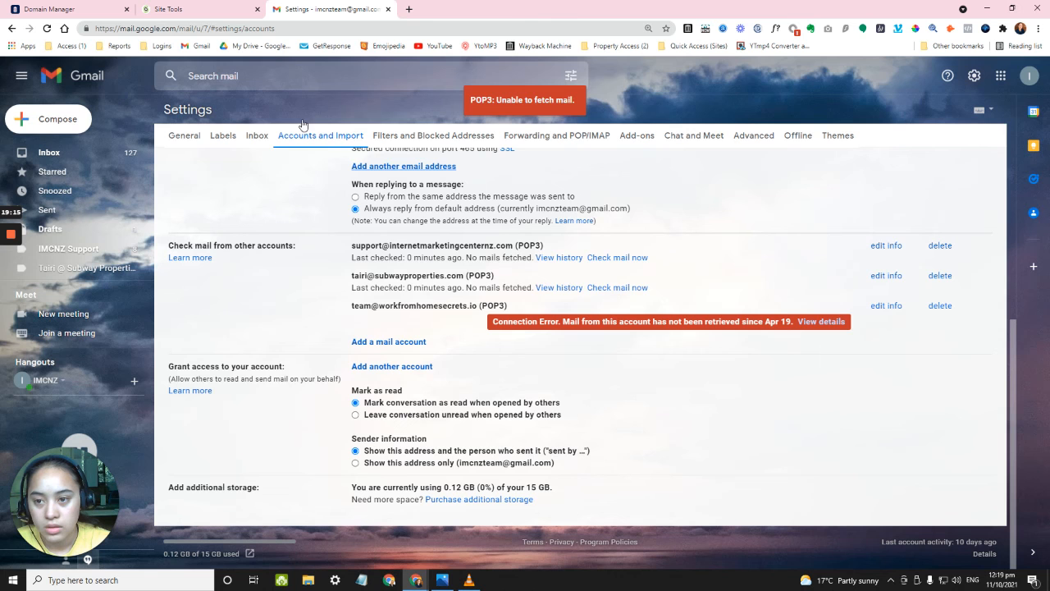
left_click(185, 5)
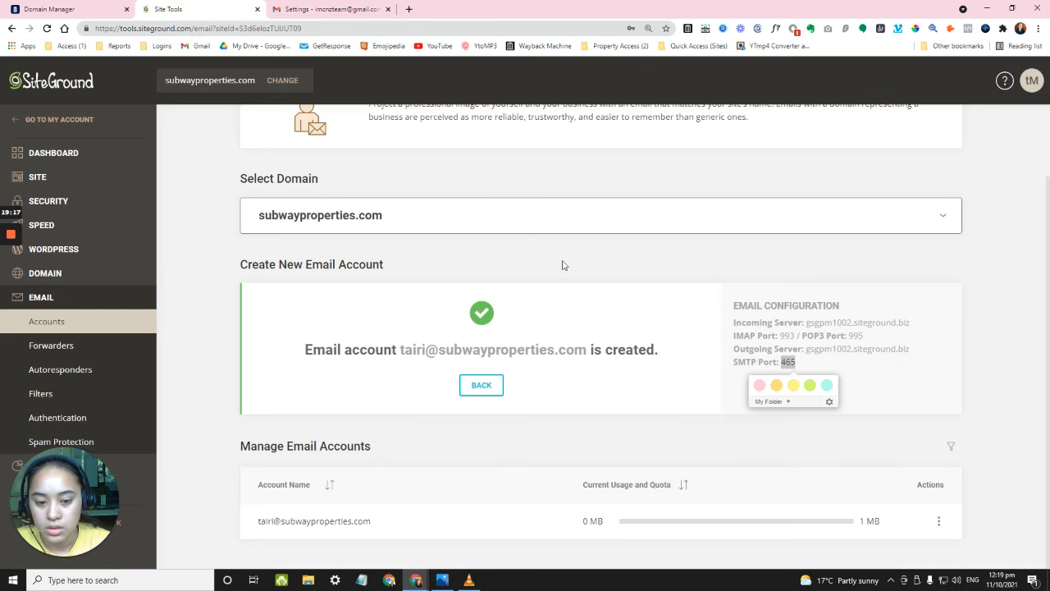
Back on SiteGround Email Accounts, open the Actions menu for the subwayproperties.com mailbox.
left_click(456, 193)
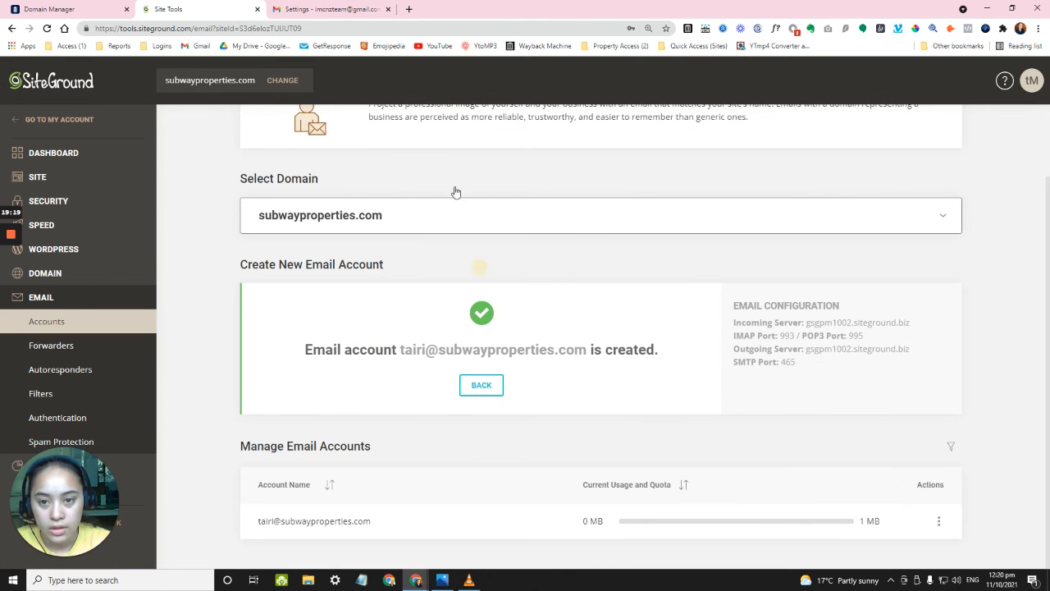
left_click(339, 7)
left_click(137, 8)
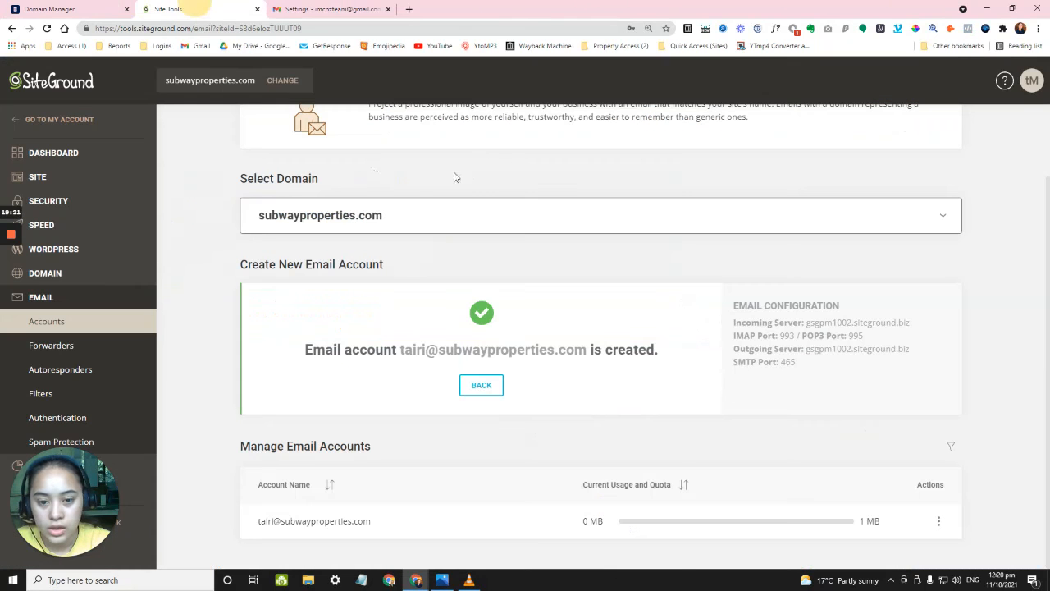
triple_click(1038, 243)
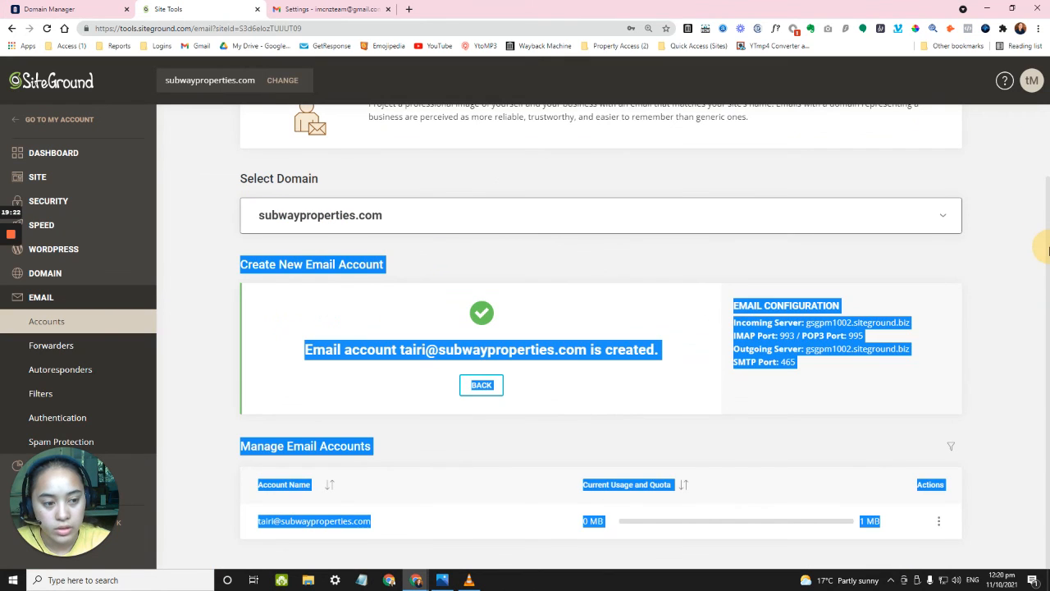
left_click(1025, 246)
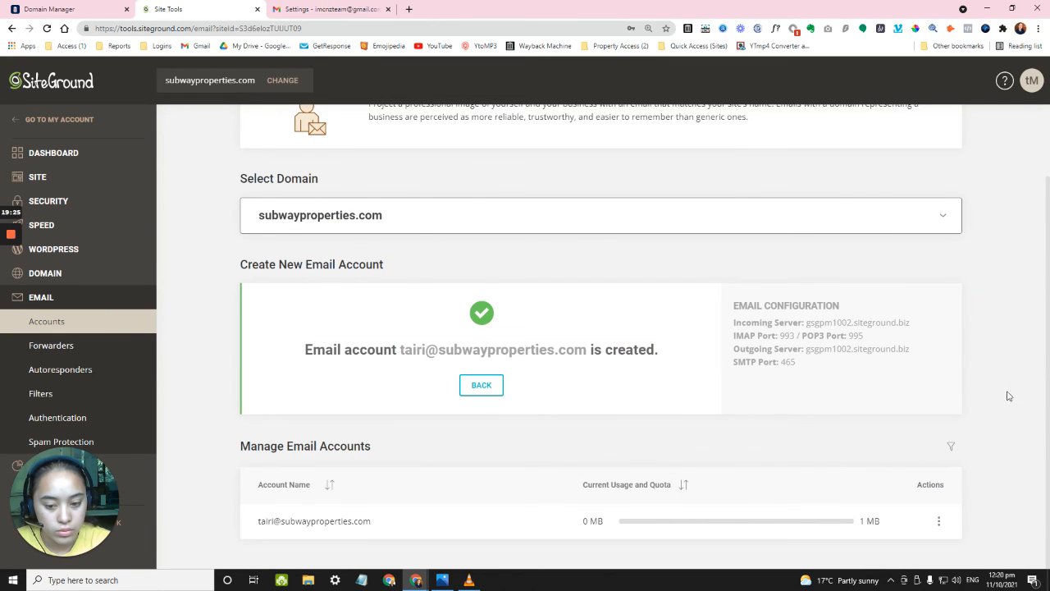
left_click(940, 522)
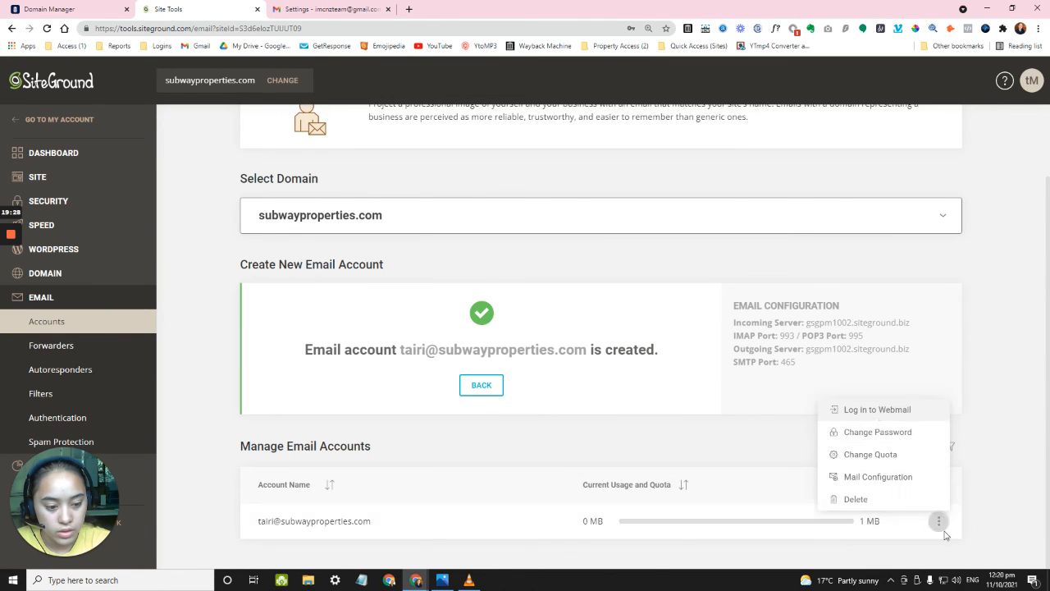
Log in to the subwayproperties.com webmail and refresh the inbox several times.
left_click(882, 415)
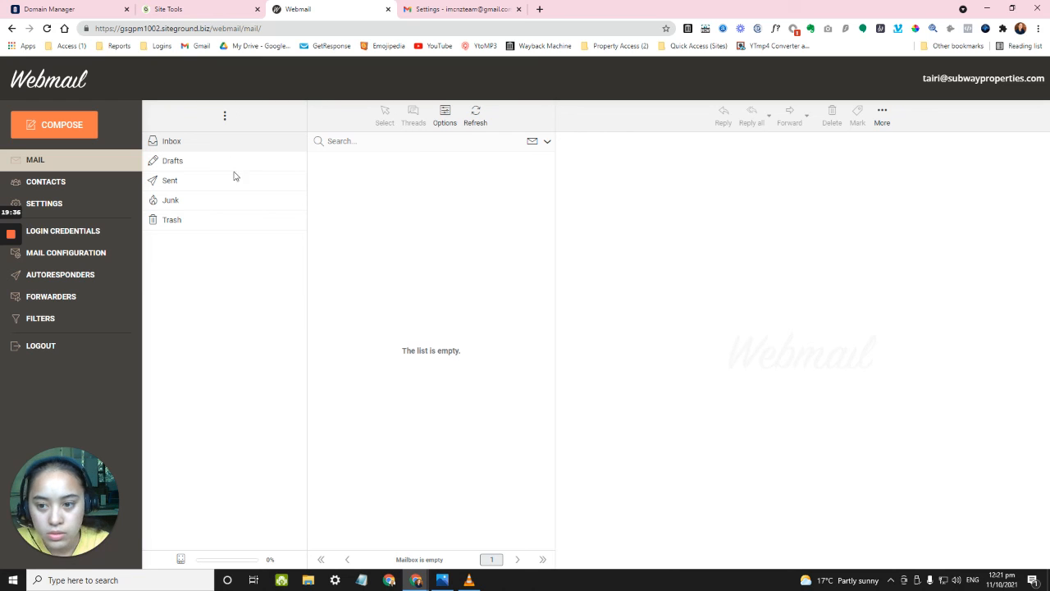
left_click(472, 129)
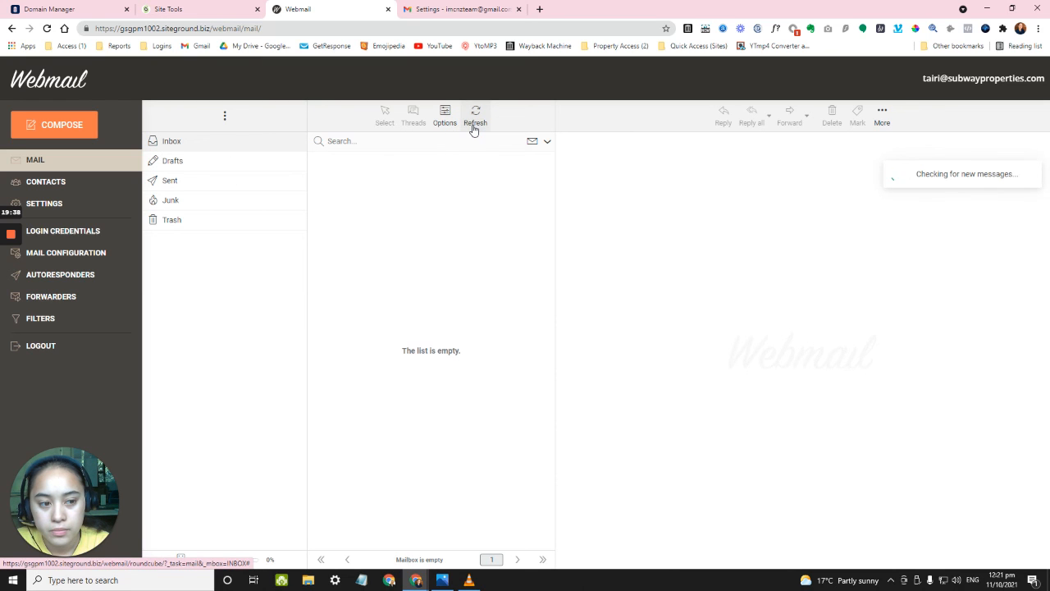
left_click(473, 129)
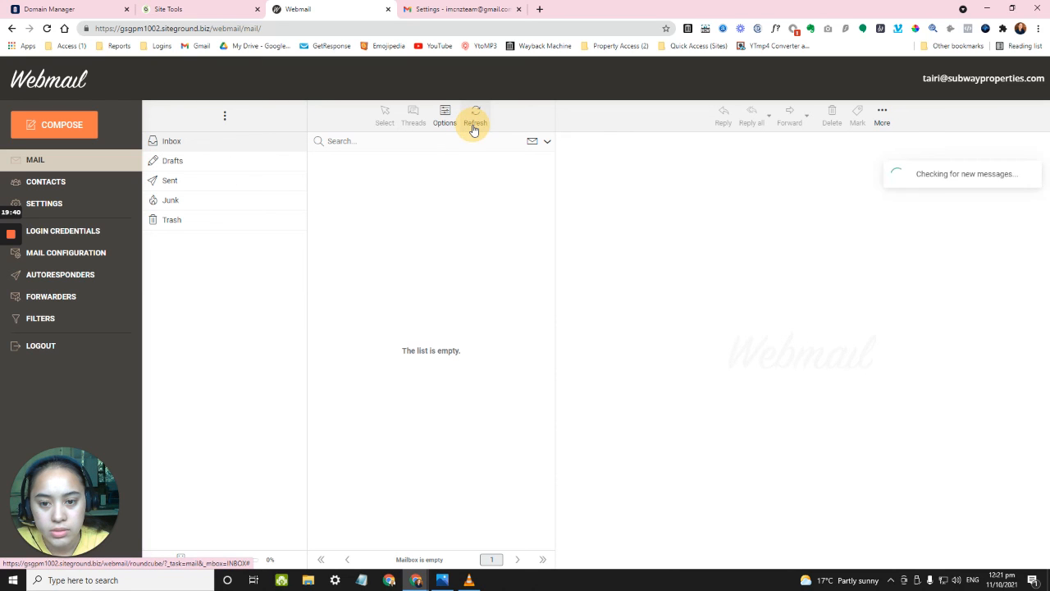
left_click(472, 129)
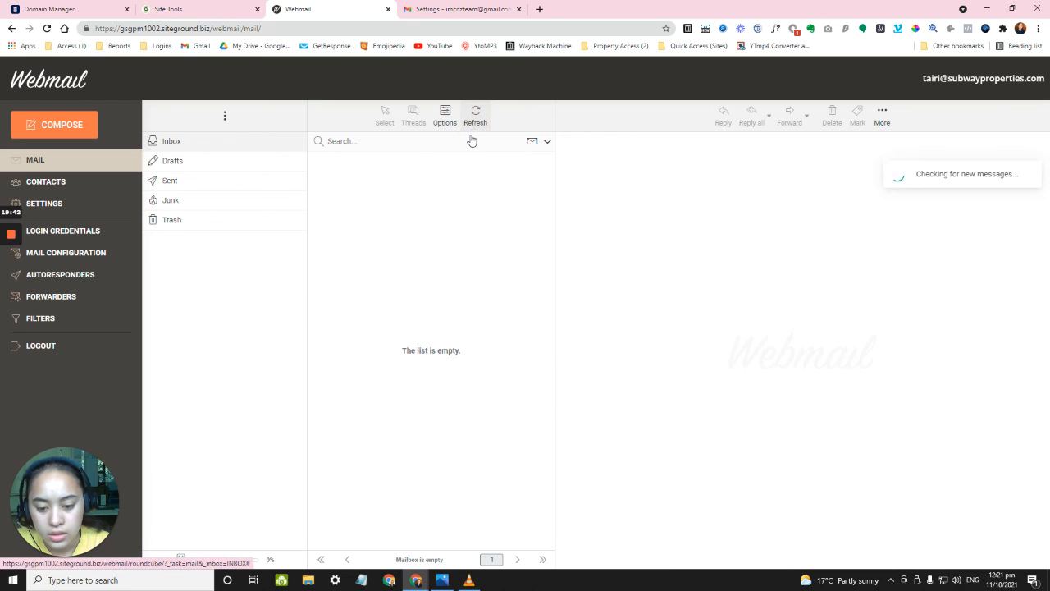
In Gmail's add-address window, resend the confirmation code email.
mouse_move(411, 586)
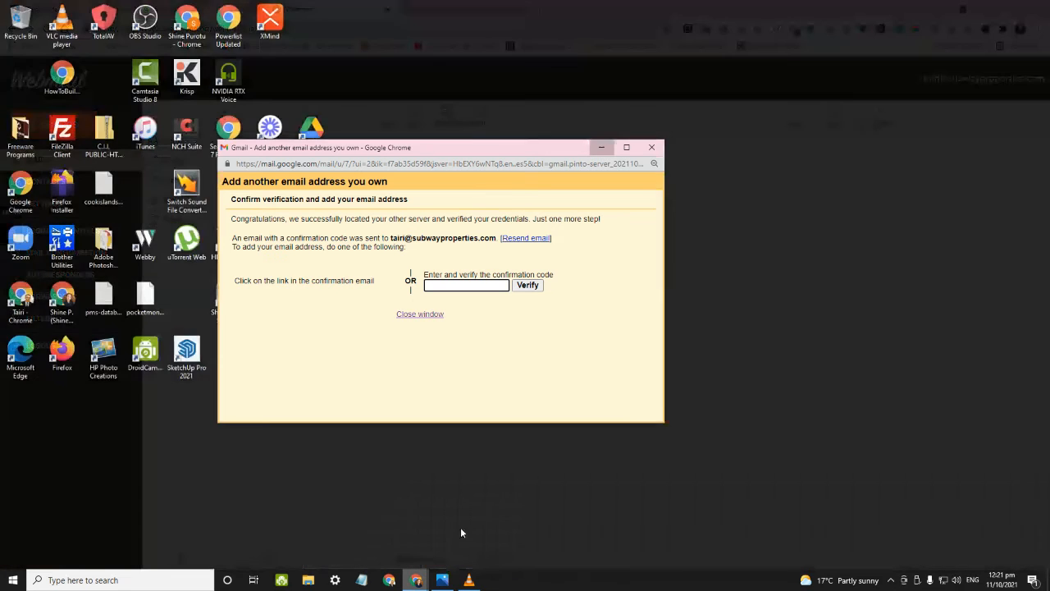
left_click(460, 529)
left_click_drag(352, 152, 411, 163)
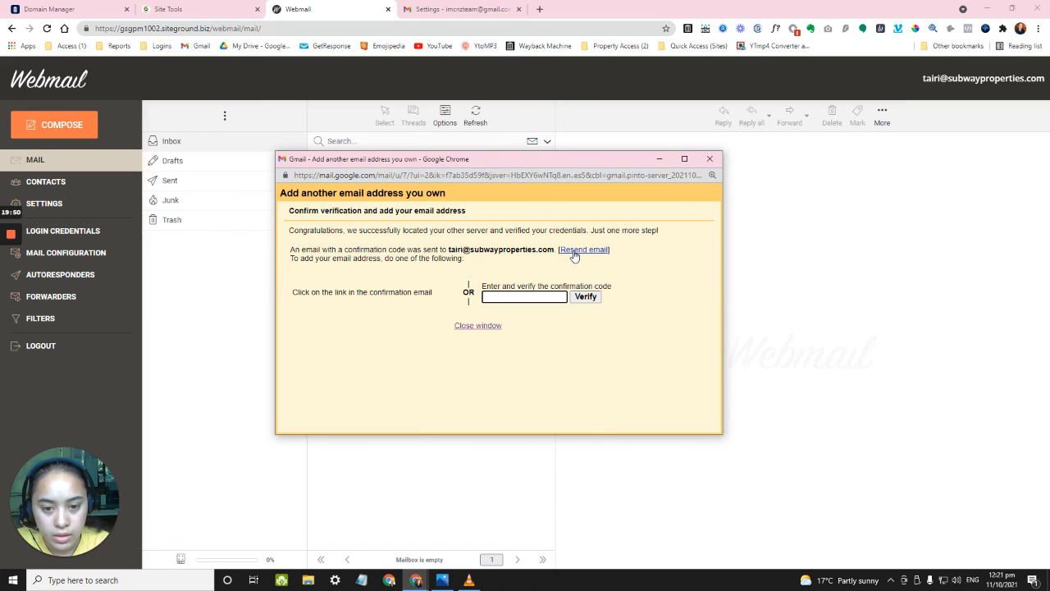
left_click(575, 251)
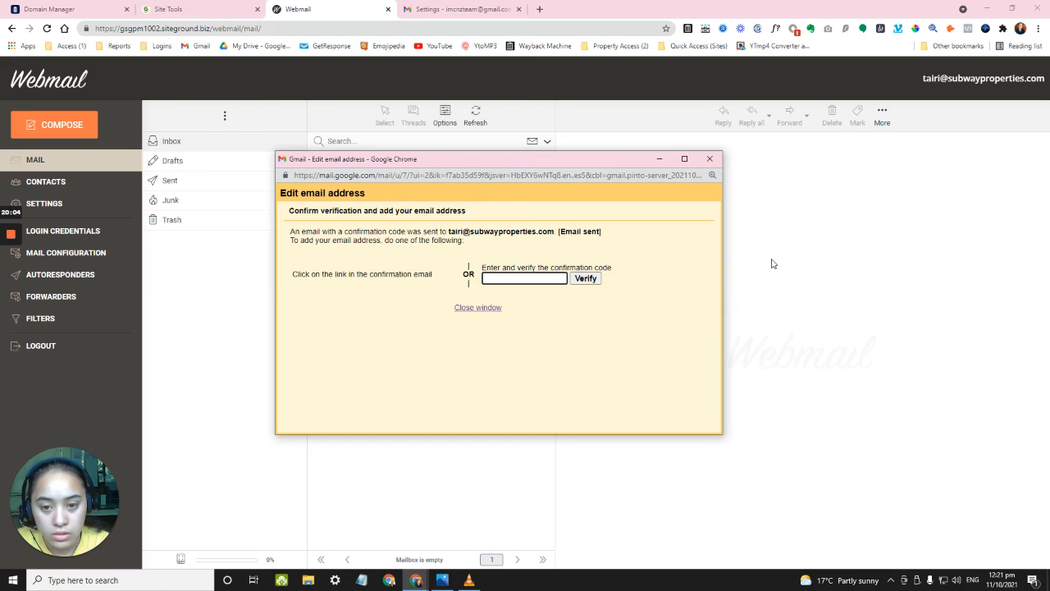
Refresh the webmail inbox repeatedly for the confirmation email, then return to Gmail settings.
left_click(414, 479)
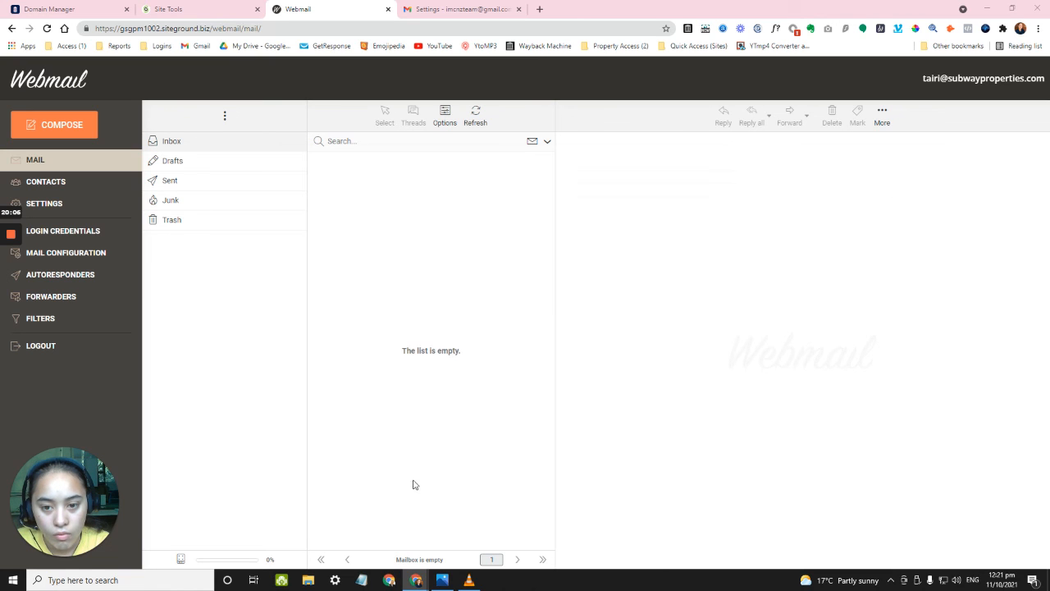
left_click(476, 129)
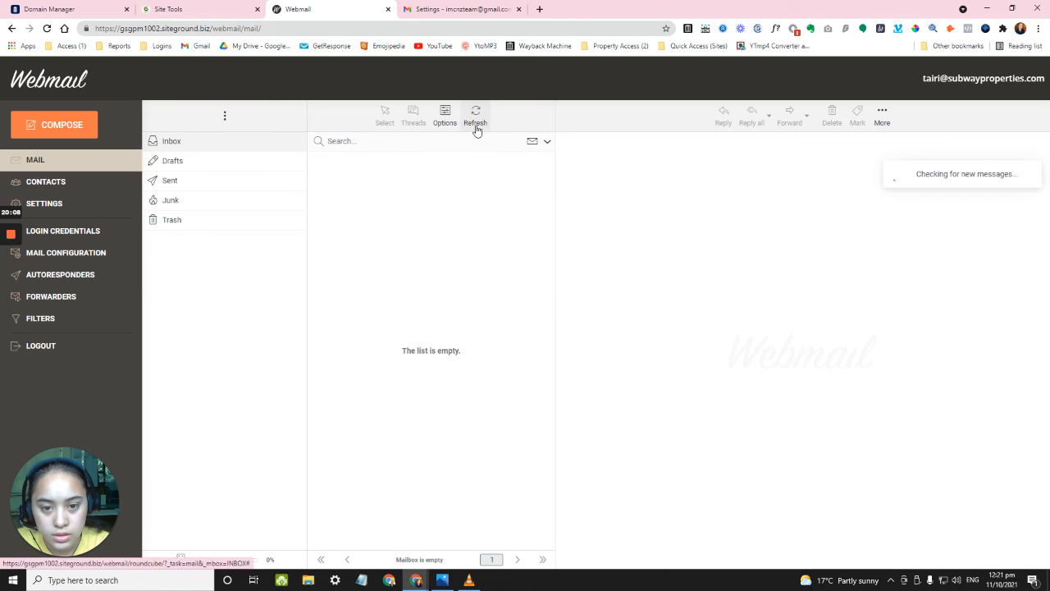
left_click(476, 129)
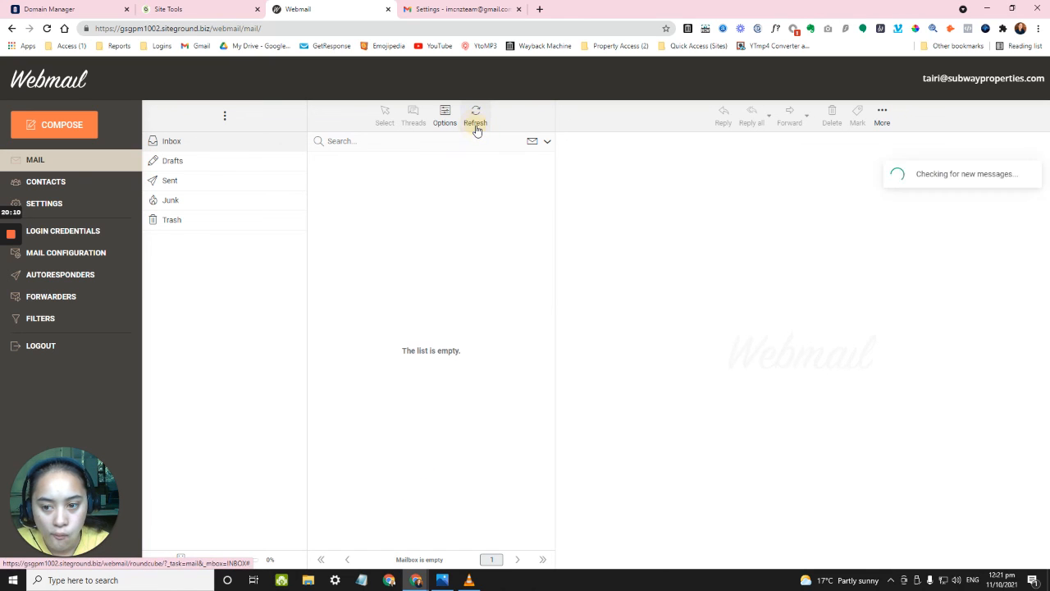
left_click(475, 129)
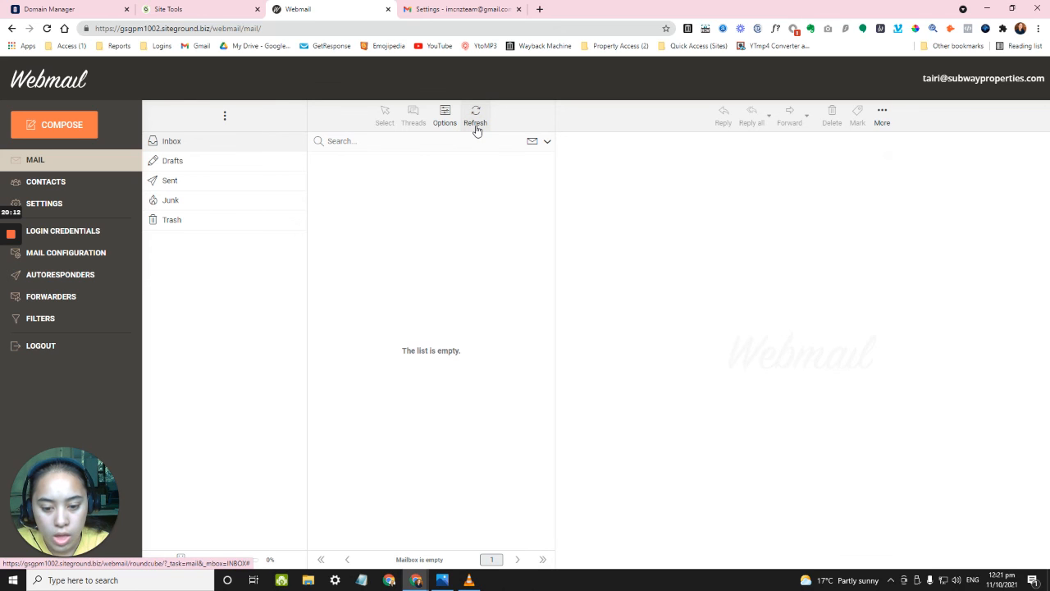
left_click(478, 123)
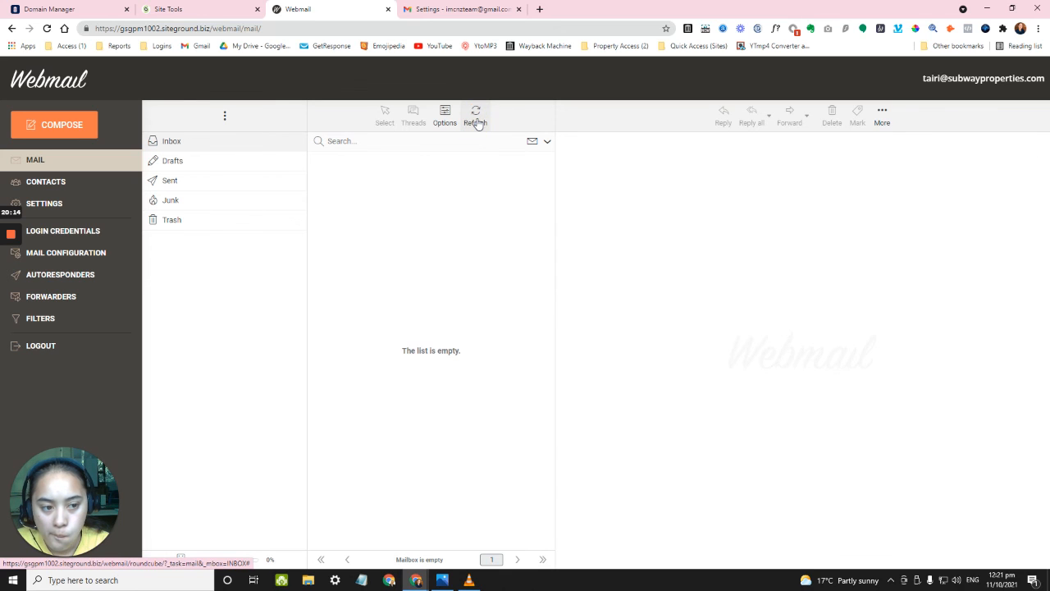
left_click(422, 11)
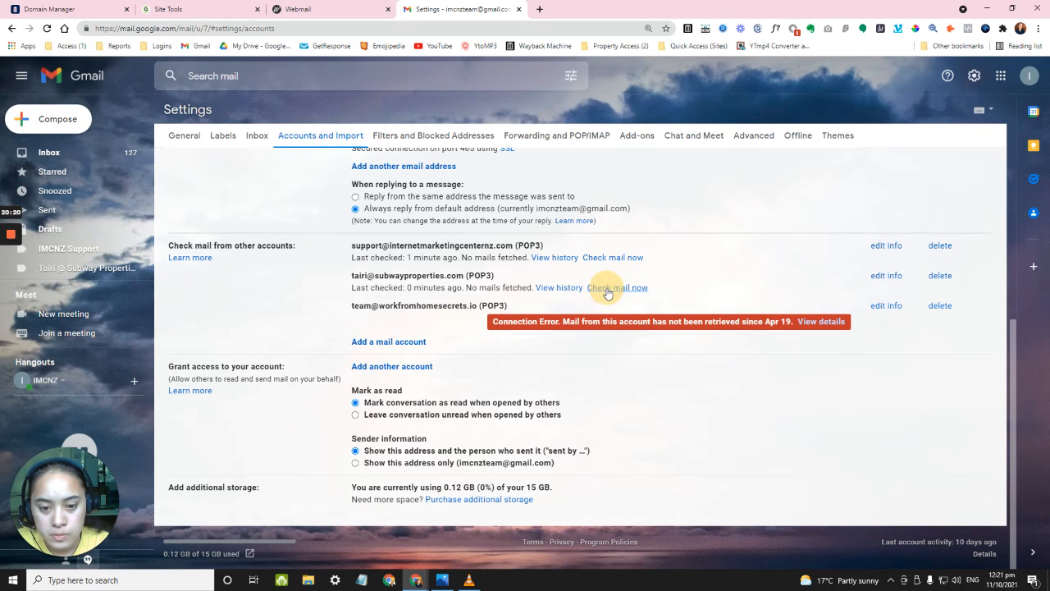
Trigger Check mail now for the subwayproperties.com POP3 account and refresh the still-empty webmail inbox.
left_click(607, 289)
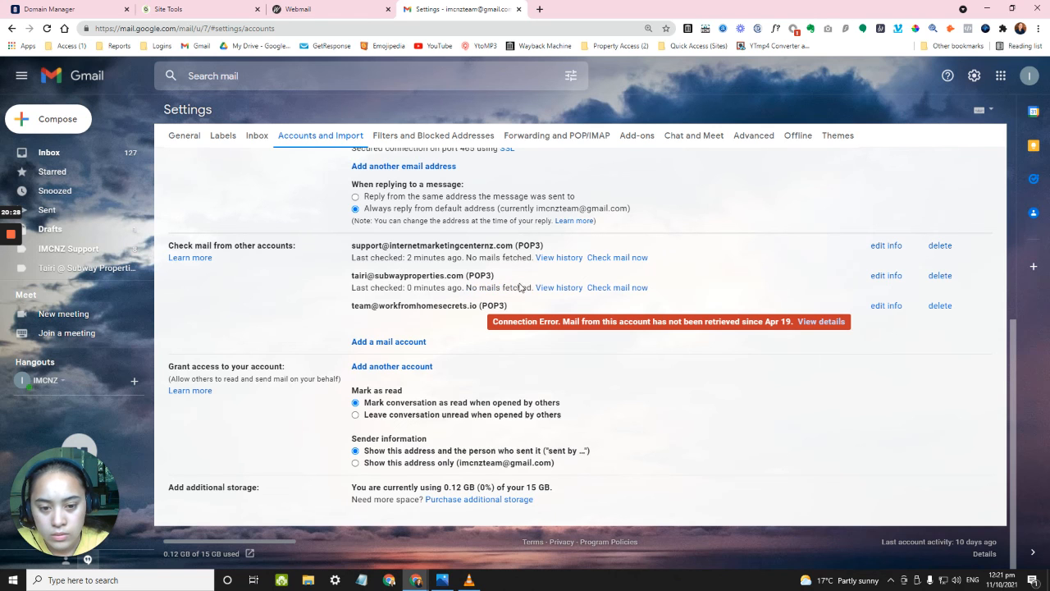
left_click(357, 7)
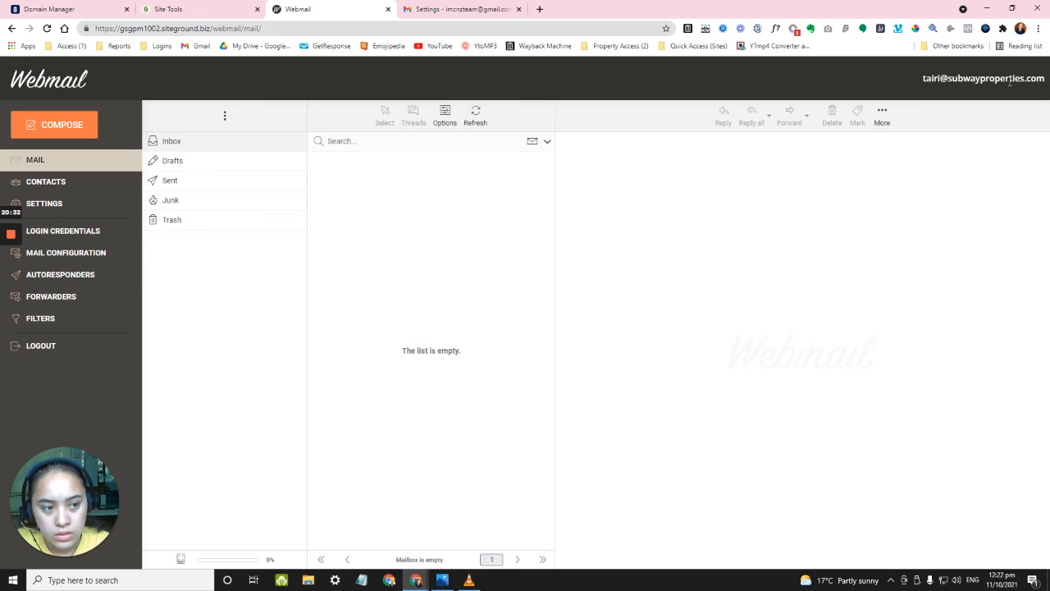
left_click(484, 8)
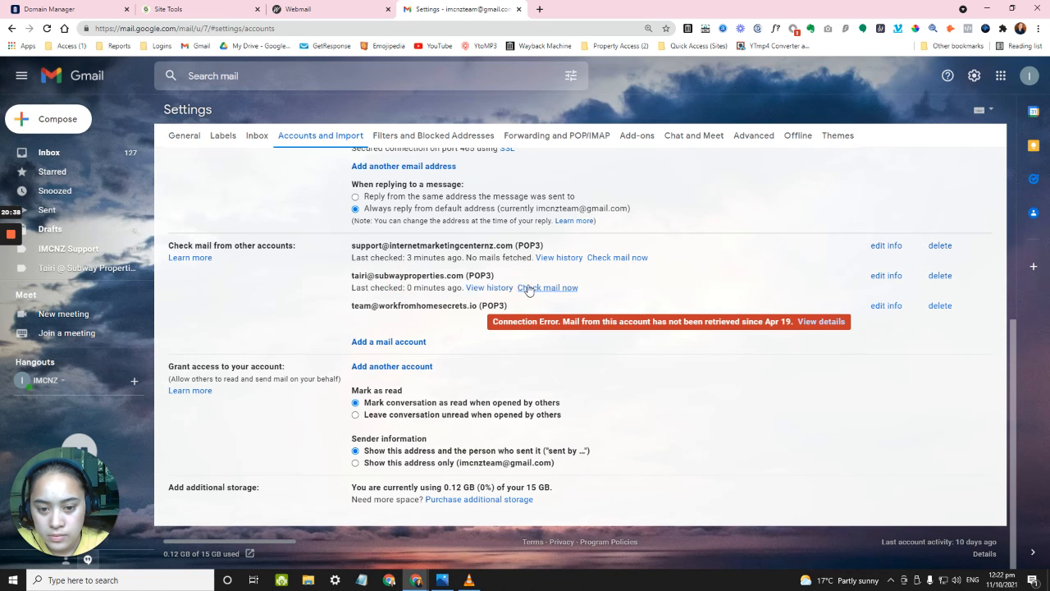
left_click(312, 7)
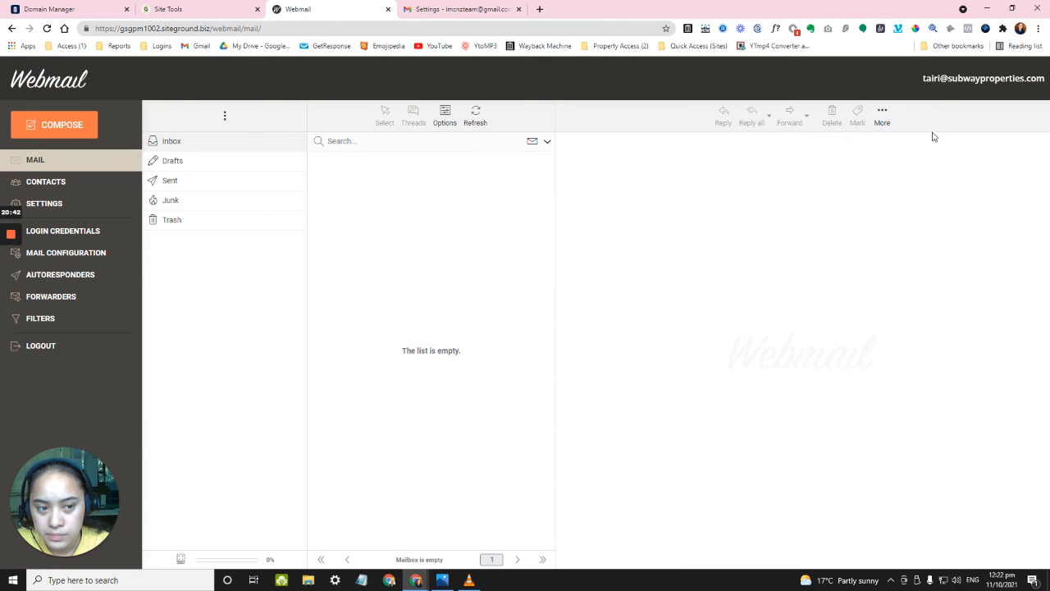
left_click(474, 123)
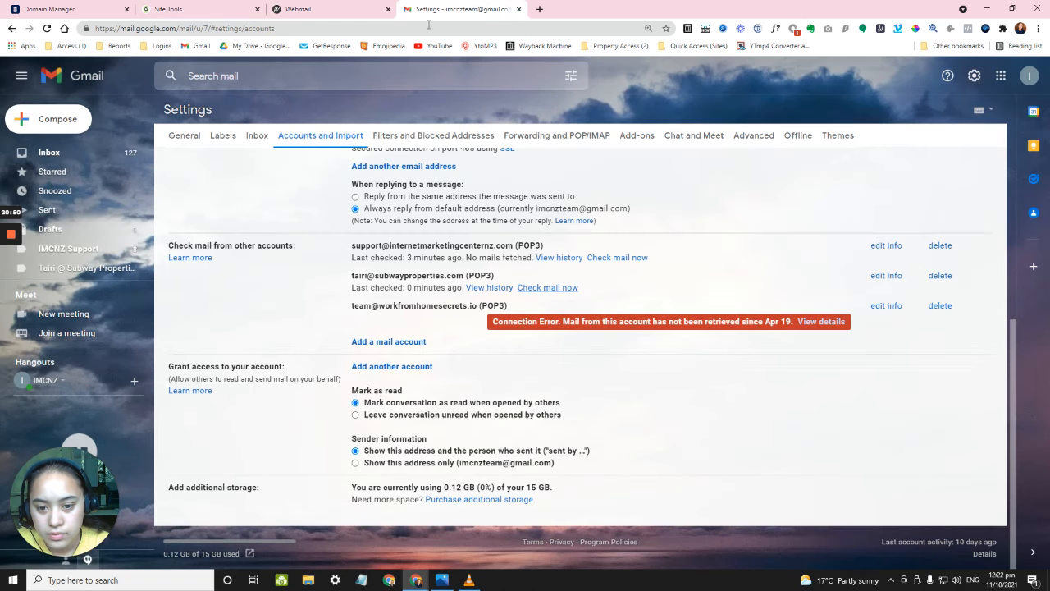
left_click(439, 9)
scroll(447, 242, "up", 1)
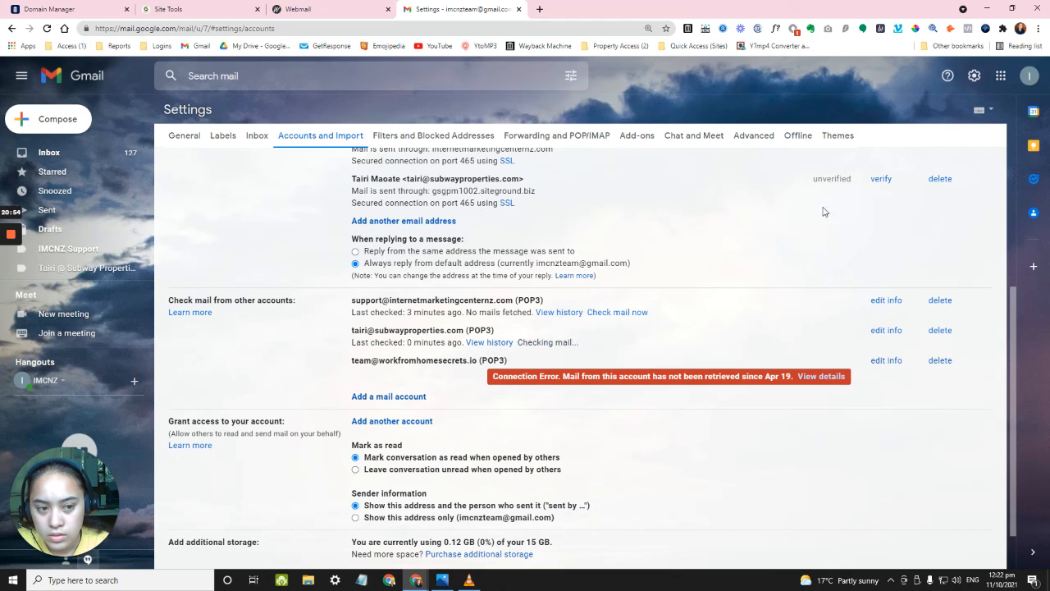
Open verification for the SiteGround send-as address, then close that verification window.
left_click(882, 181)
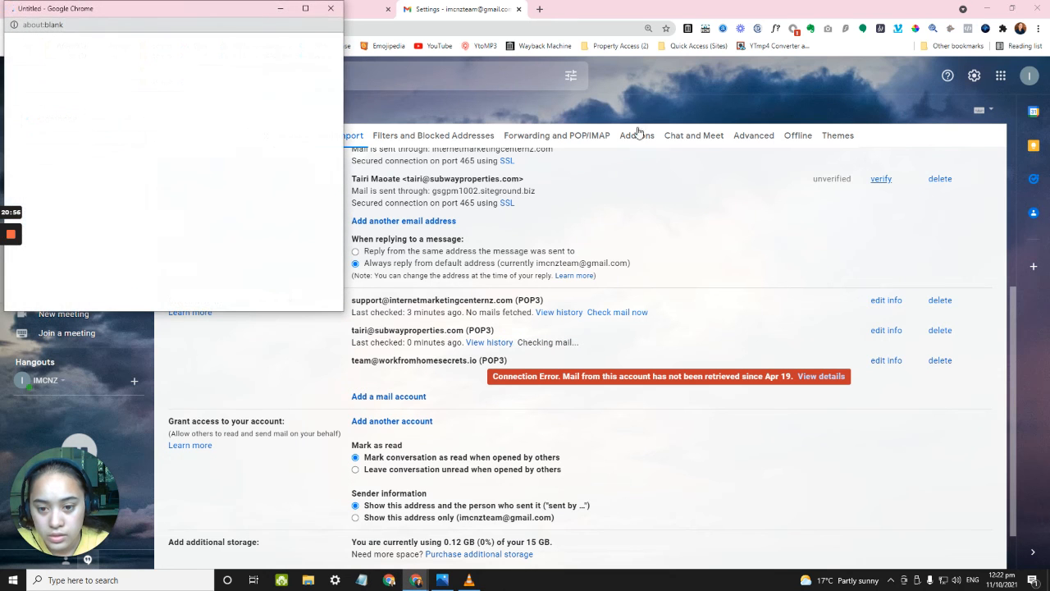
left_click_drag(228, 9, 326, 167)
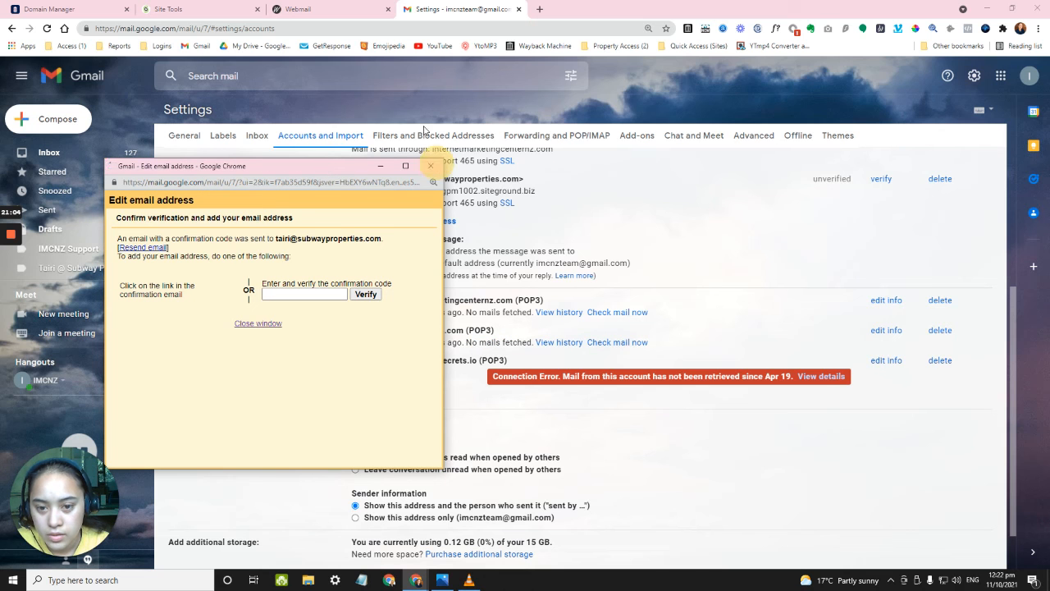
left_click(430, 166)
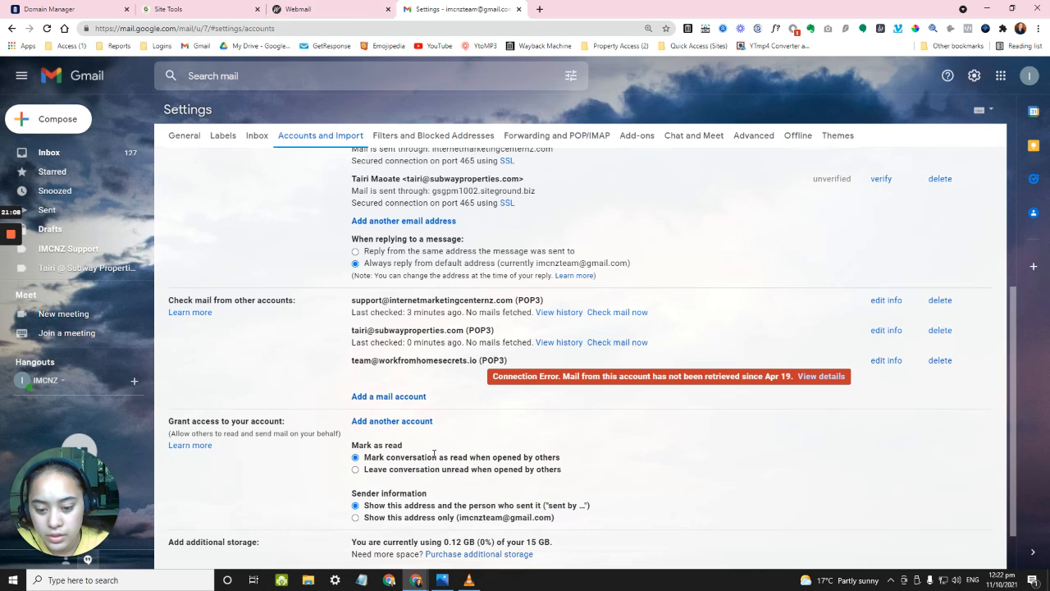
left_click(289, 9)
left_click(481, 119)
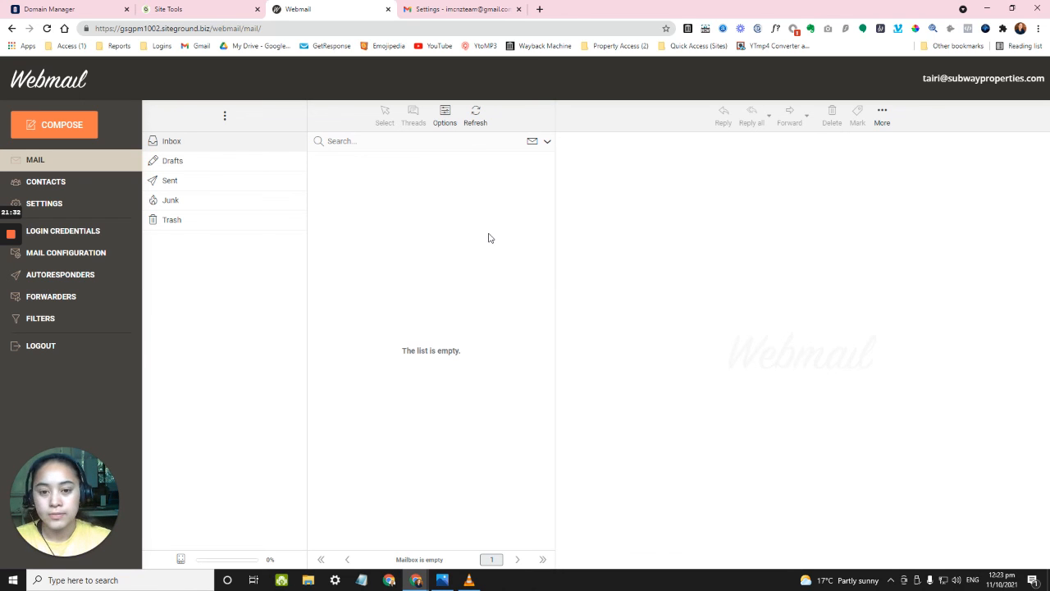
left_click(474, 122)
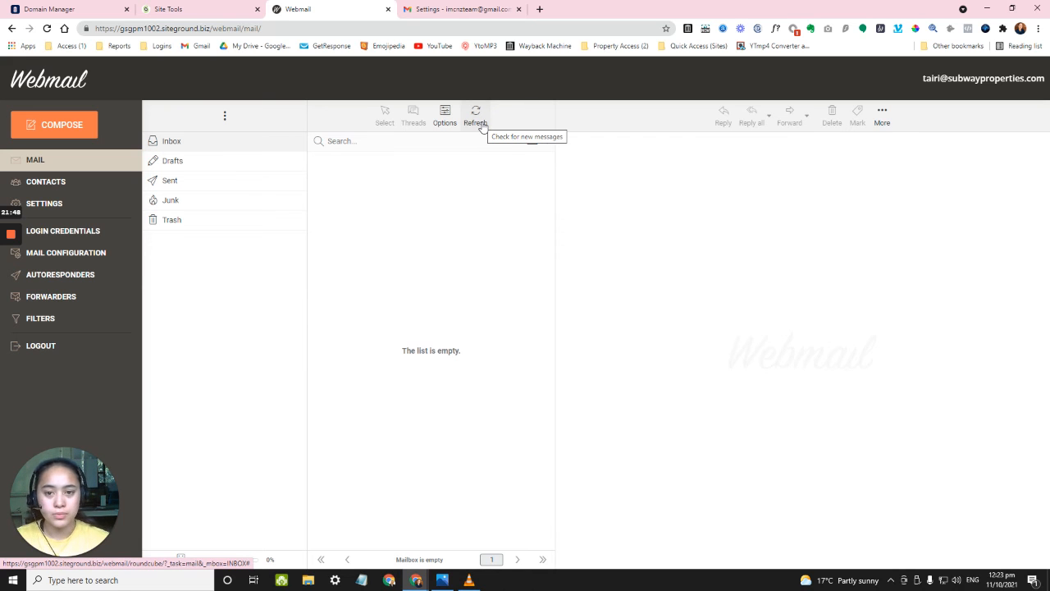
left_click(461, 9)
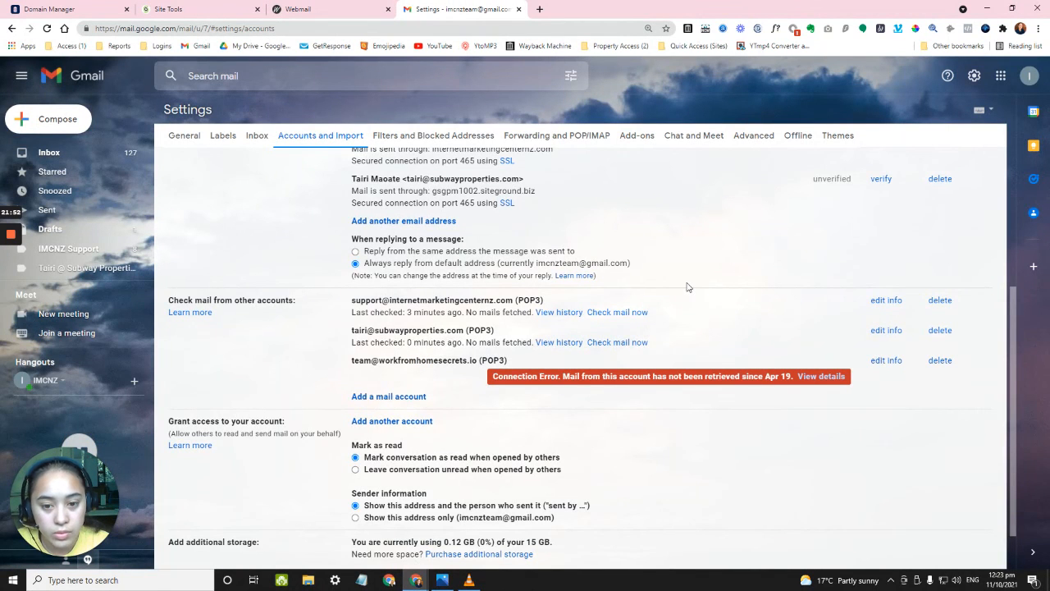
scroll(687, 286, "up", 2)
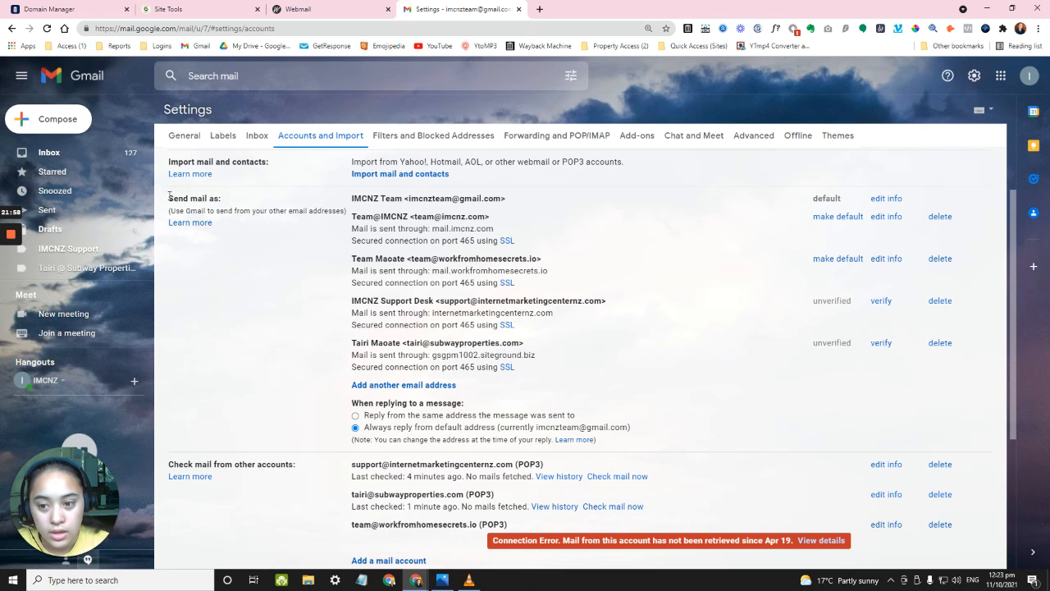
scroll(233, 206, "down", 1)
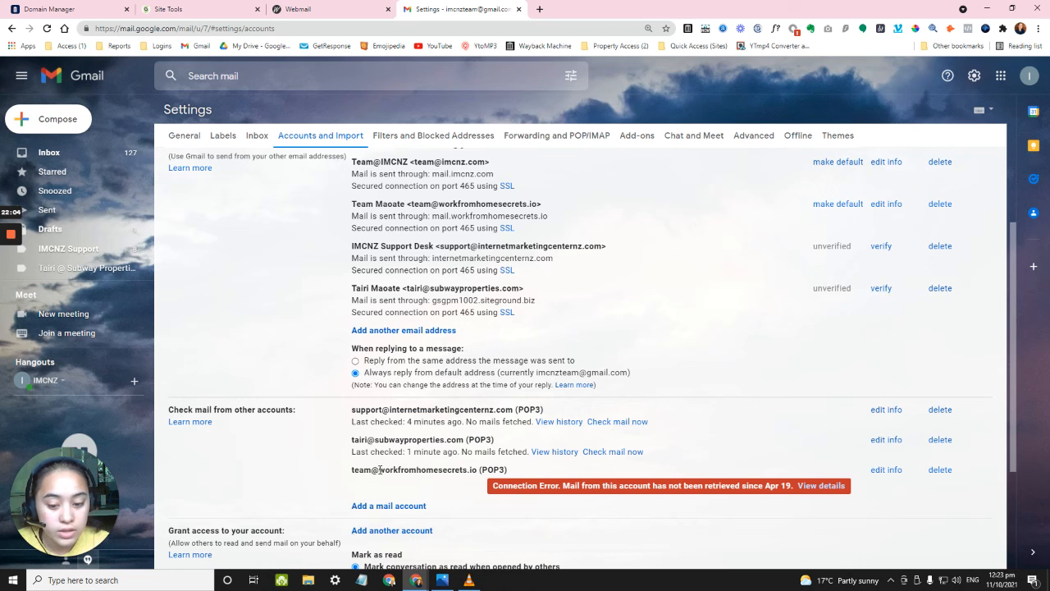
Bring the earlier Edit email address window forward and close it.
mouse_move(418, 580)
left_click(478, 541)
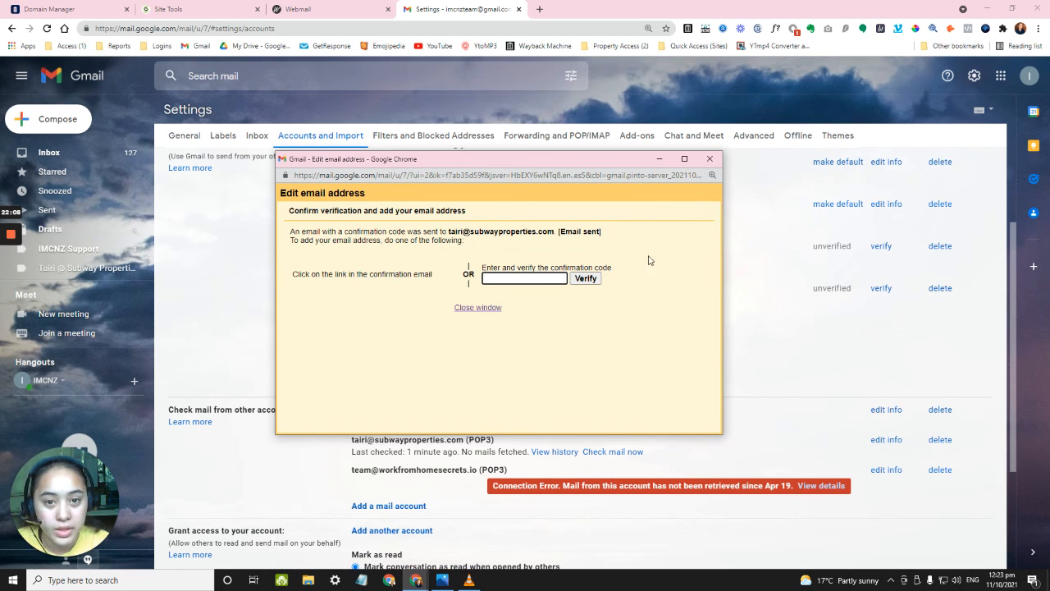
left_click(710, 159)
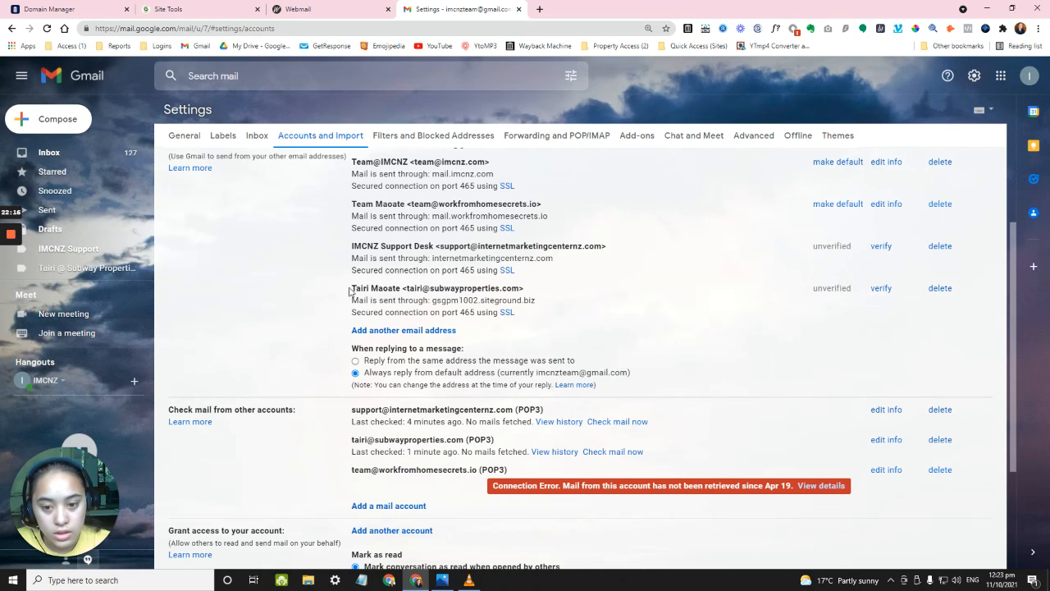
scroll(326, 215, "up", 1)
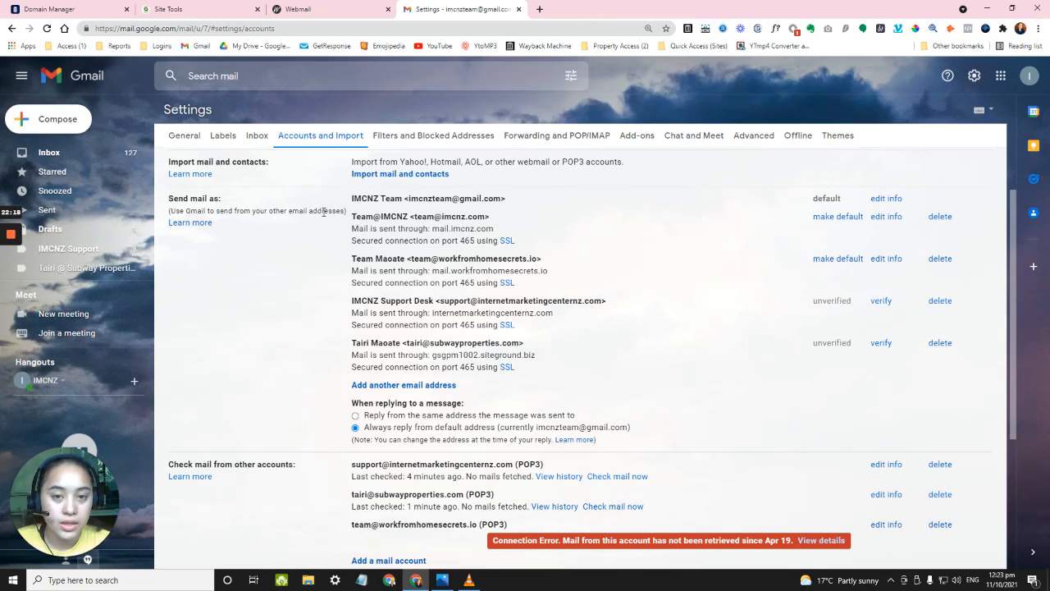
Resend the confirmation email to the SiteGround send-as address, then save the page with Ctrl+S.
left_click(881, 343)
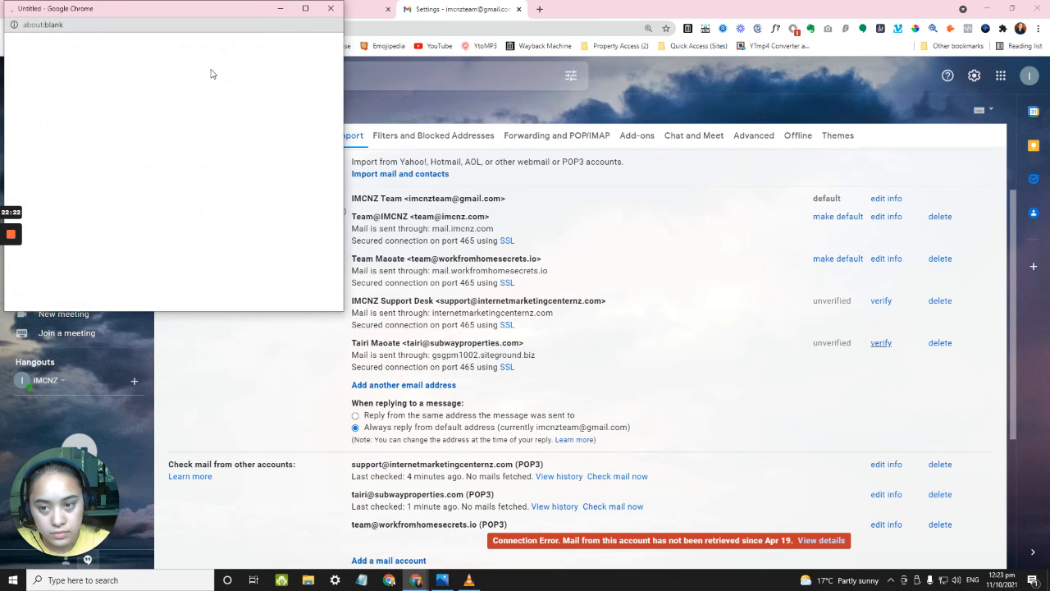
left_click_drag(197, 18, 396, 191)
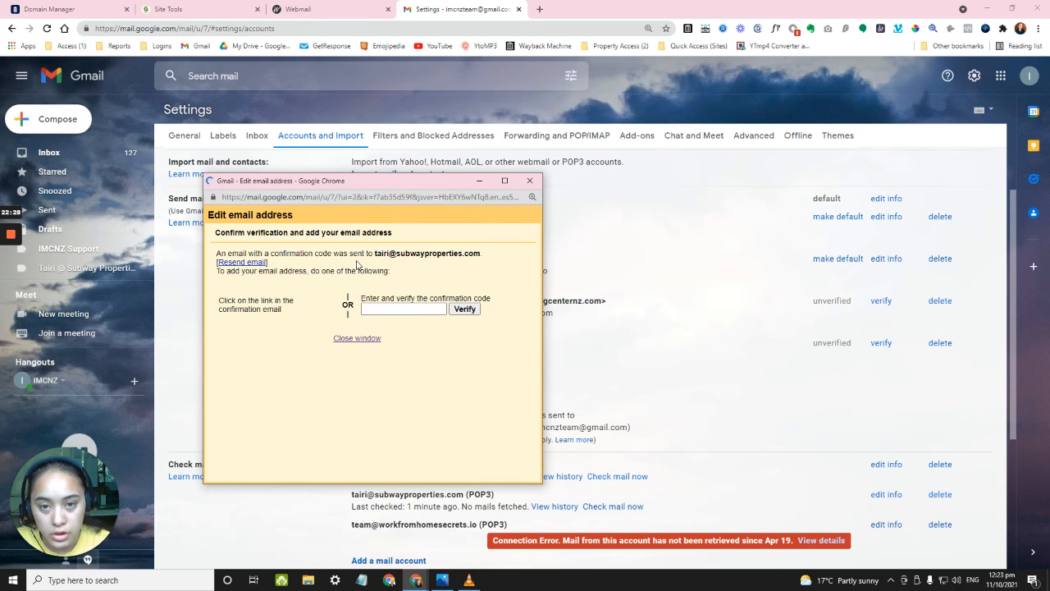
left_click(255, 263)
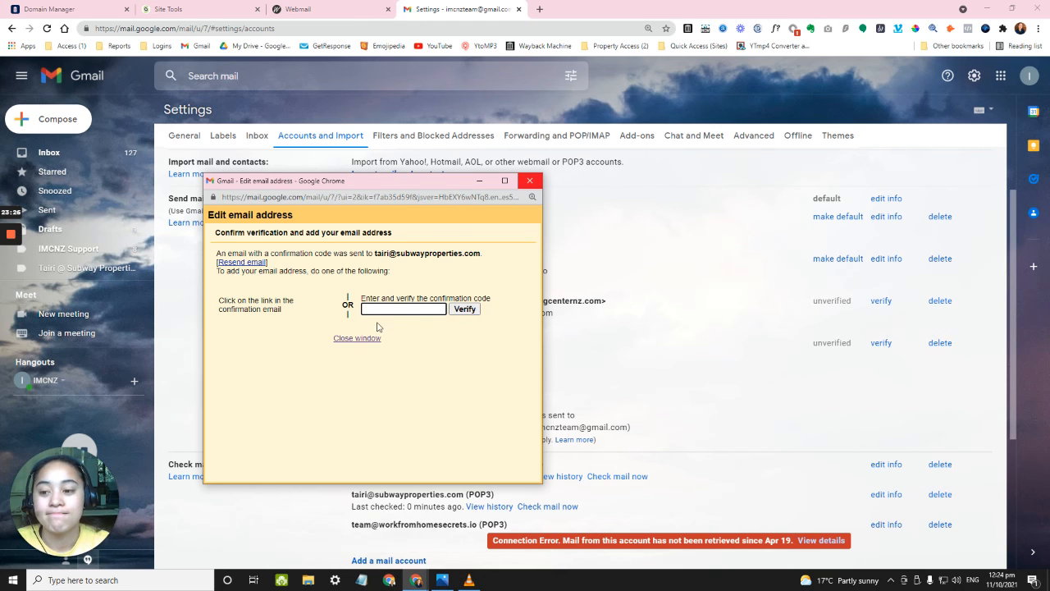
key("ctrl+s")
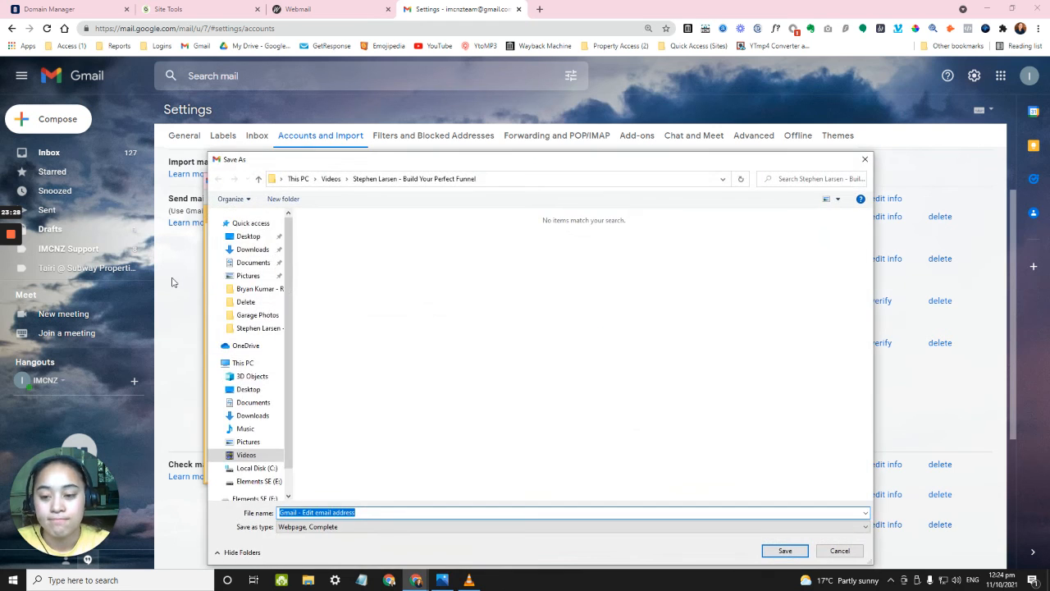